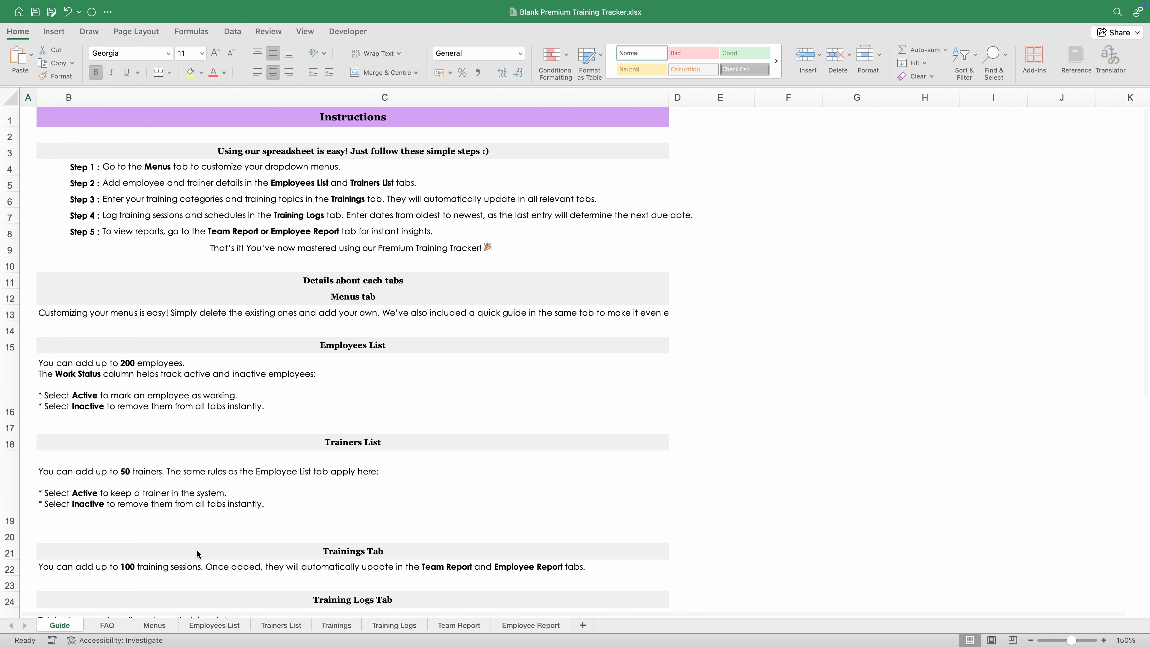
Step: Look over the FAQ and the Guide's Step 1 and Step 5 lines, then switch to the Menus sheet
click(119, 626)
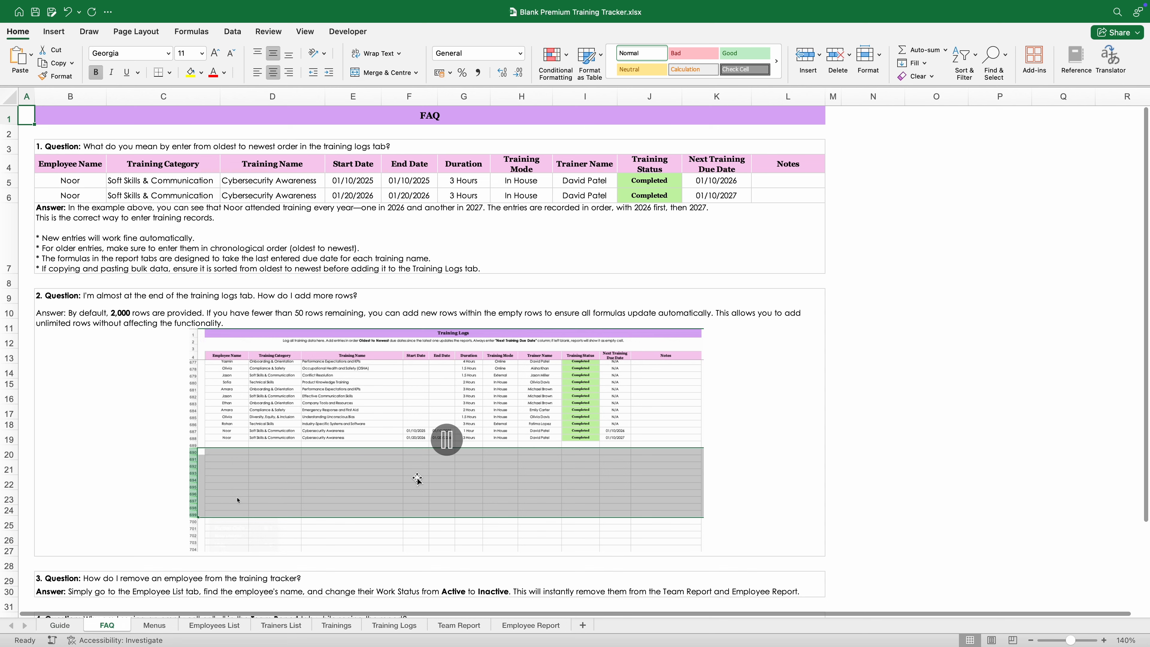
click(59, 625)
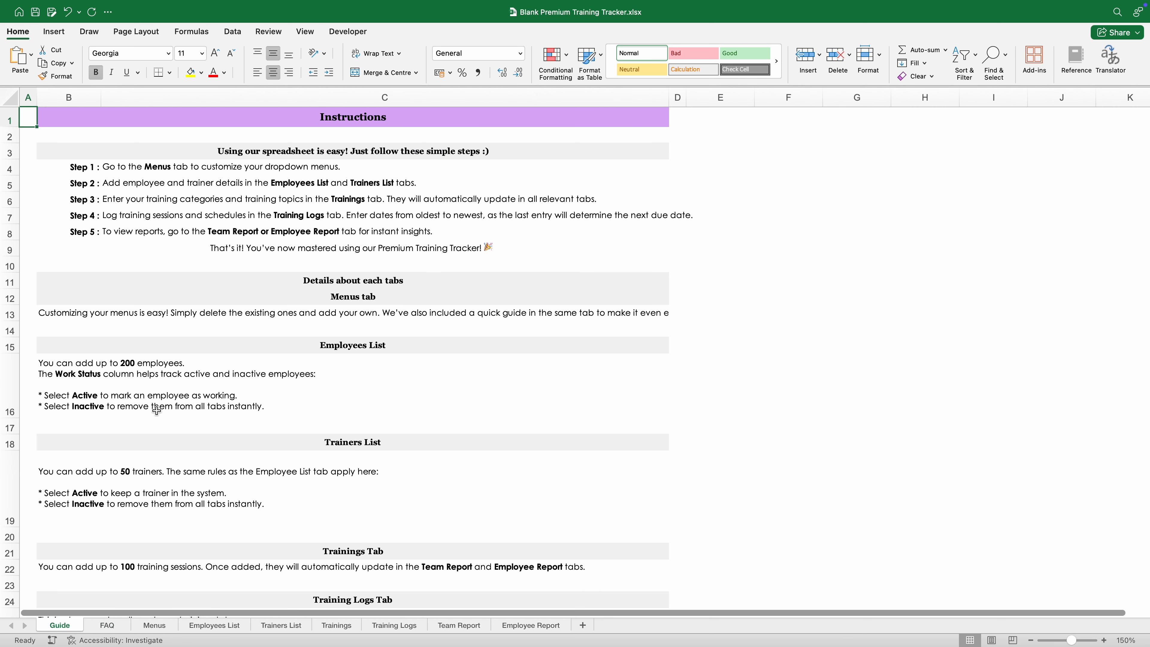
click(84, 167)
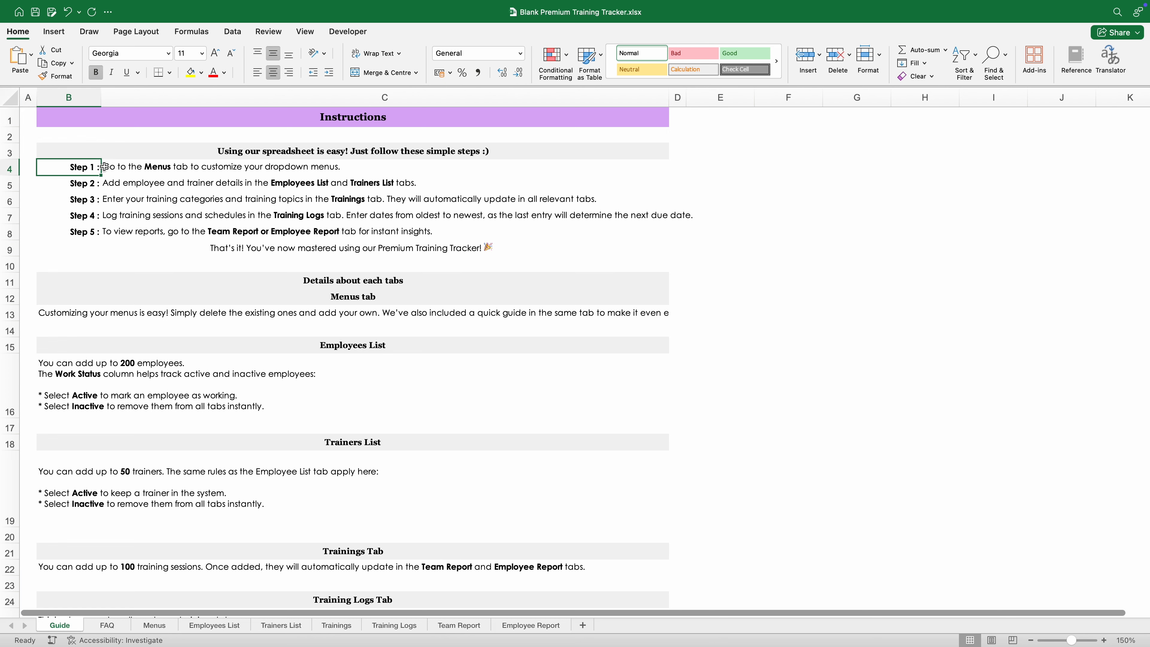
click(149, 167)
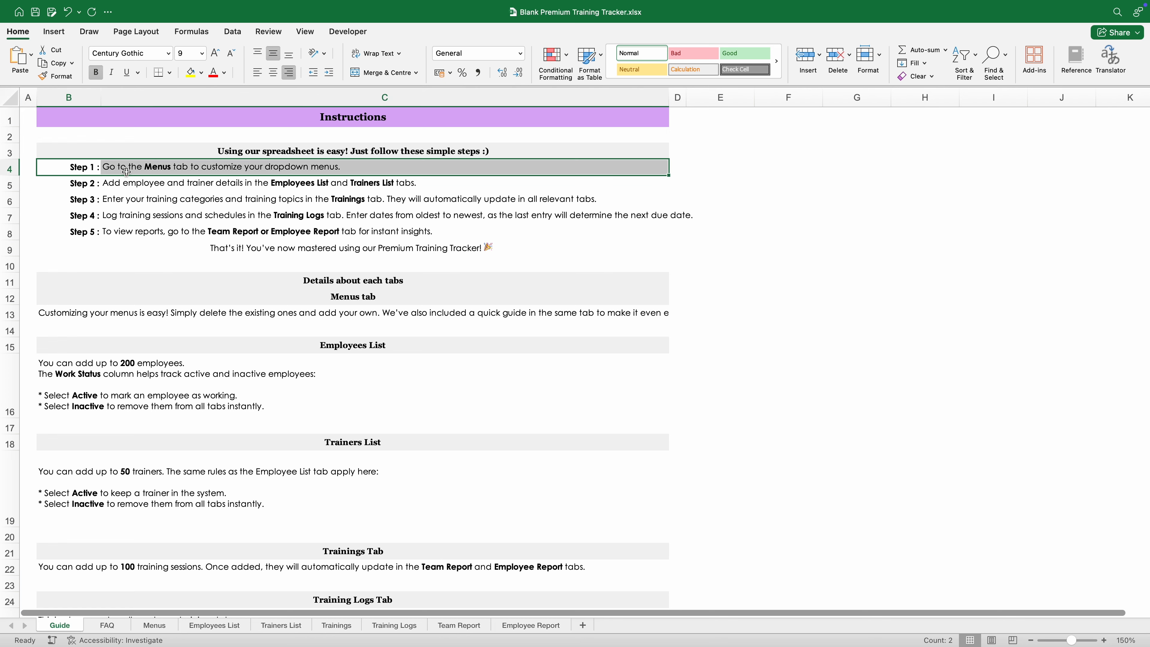
click(149, 230)
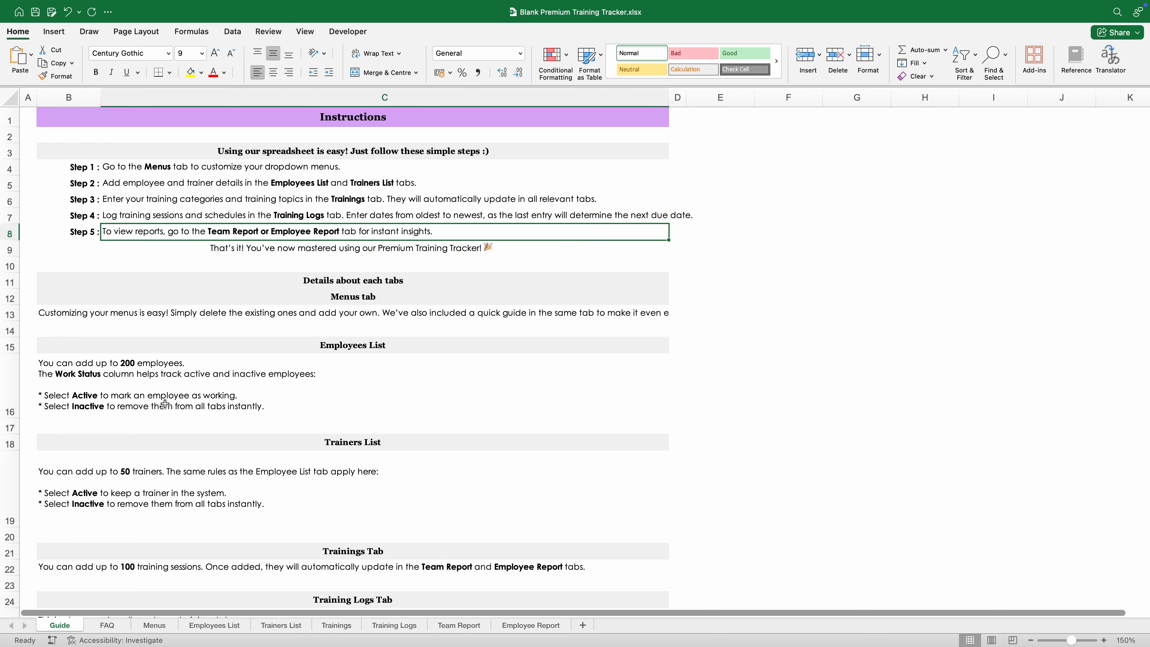
click(154, 626)
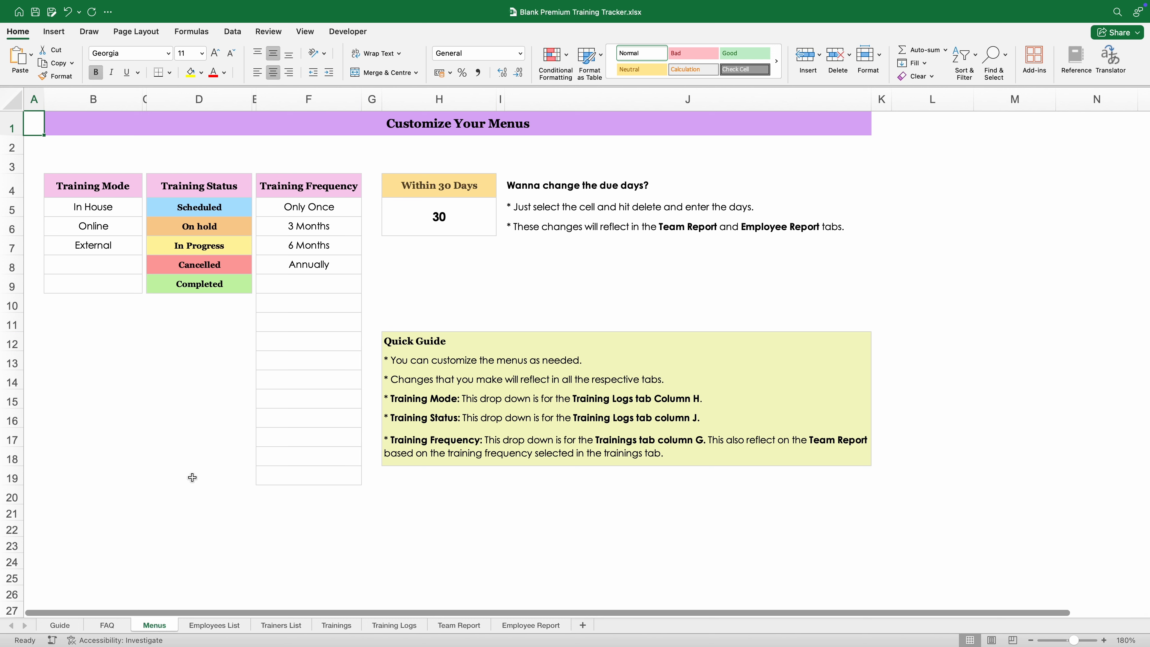
click(428, 344)
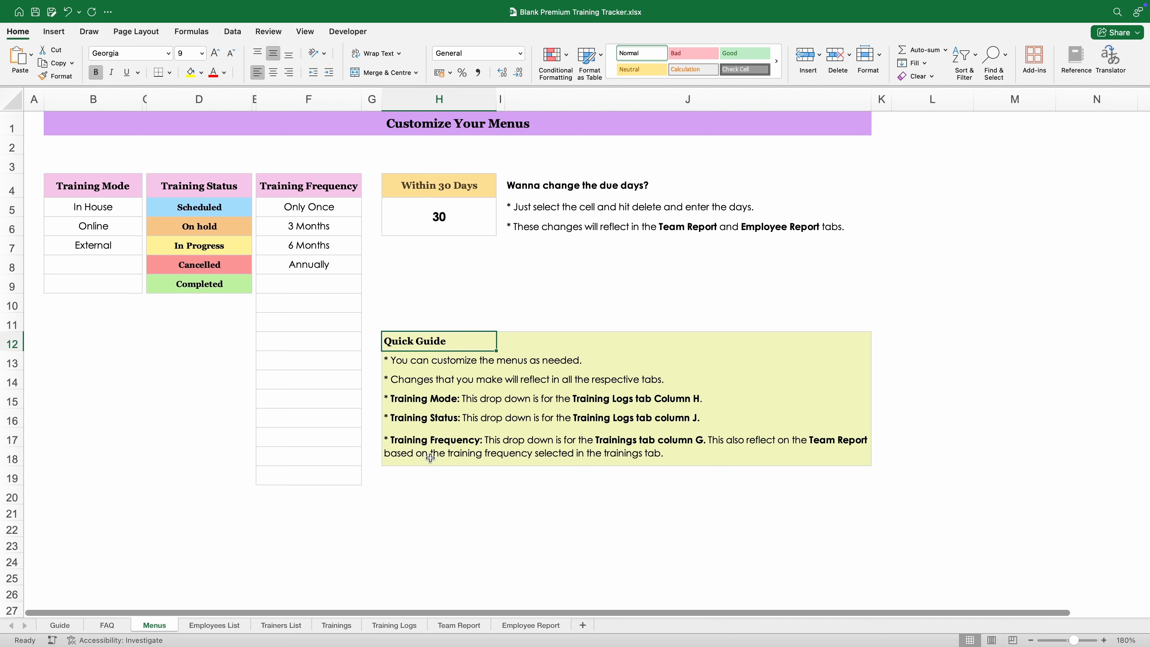
click(108, 193)
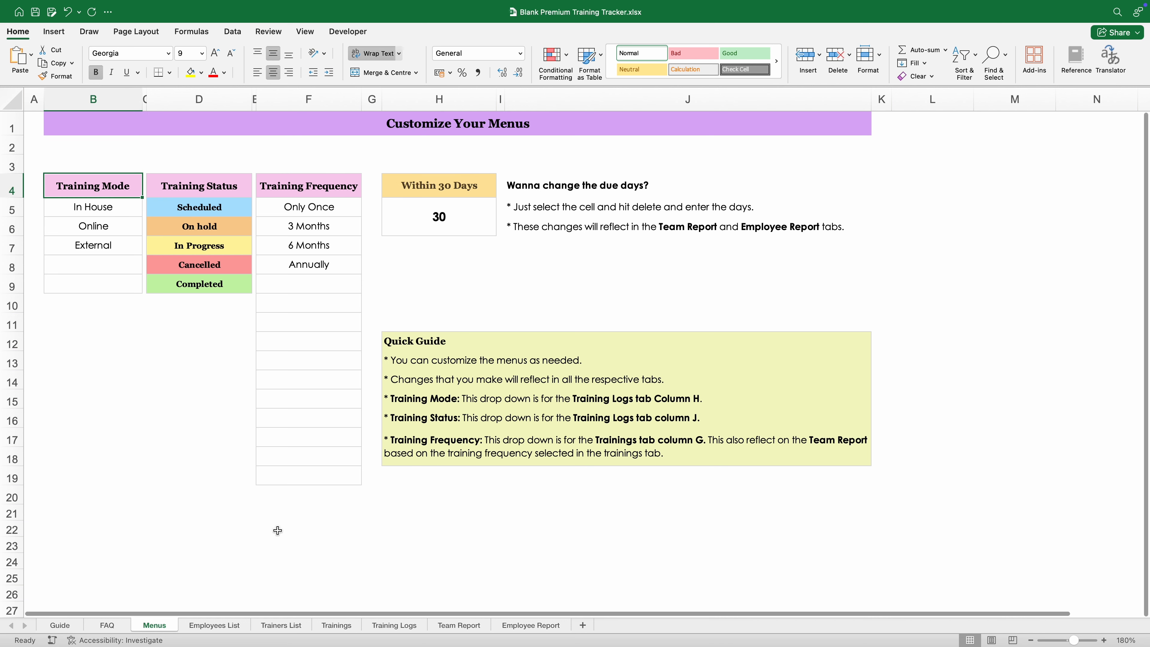
click(225, 186)
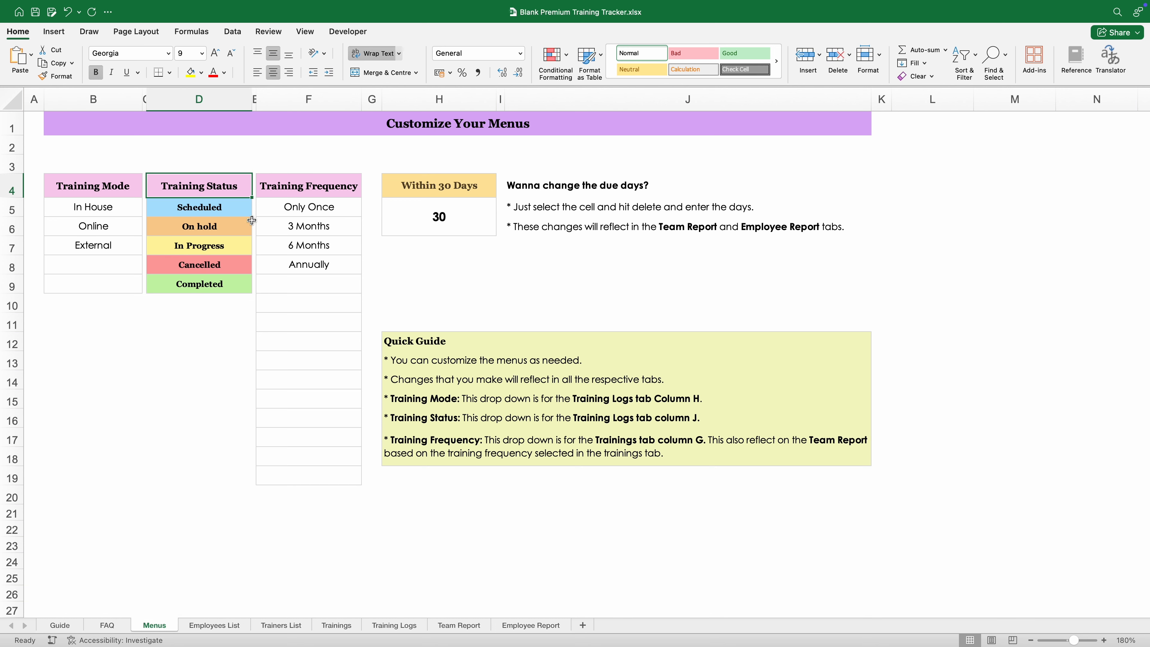
click(301, 188)
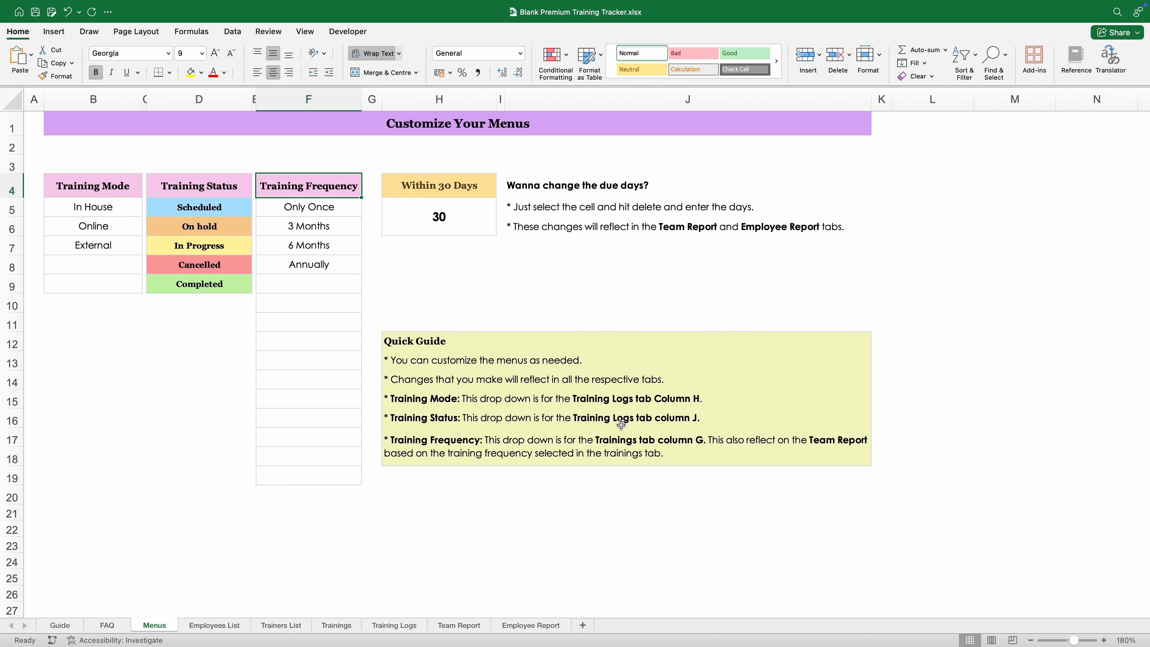
click(649, 462)
click(648, 475)
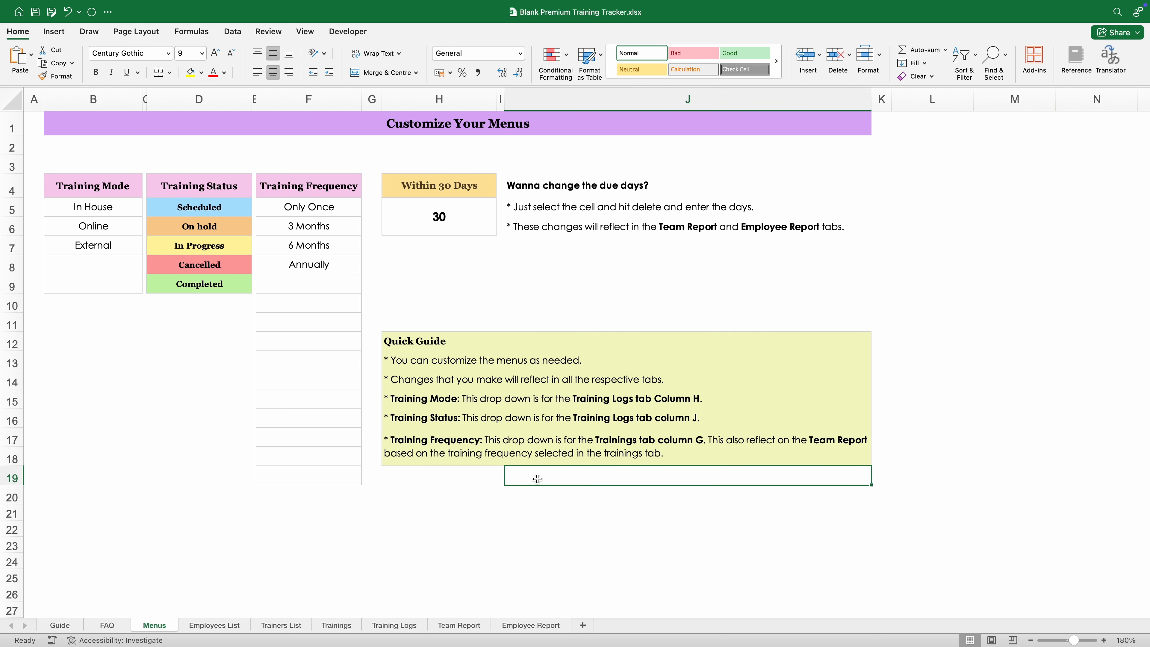
click(444, 219)
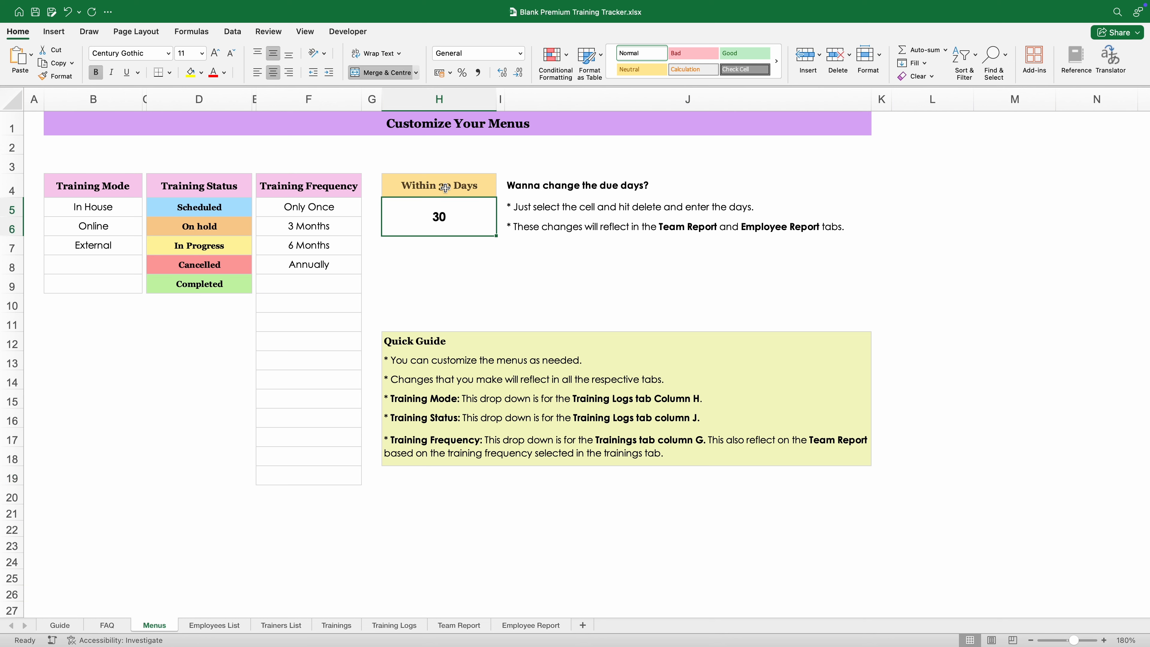
click(438, 282)
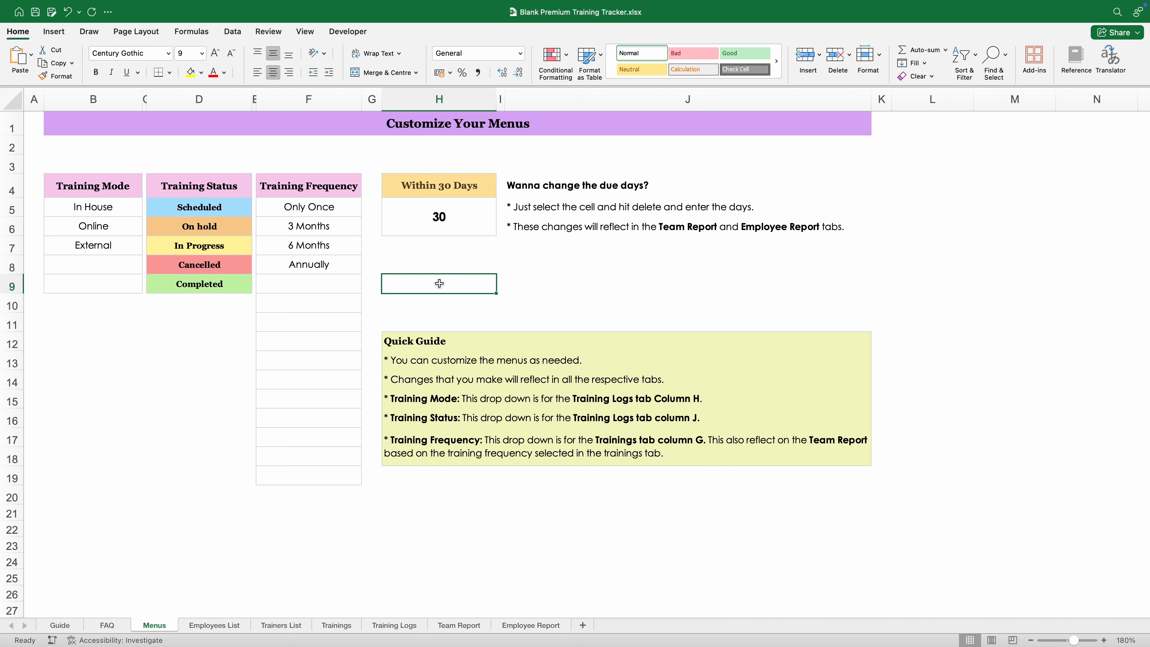
click(447, 211)
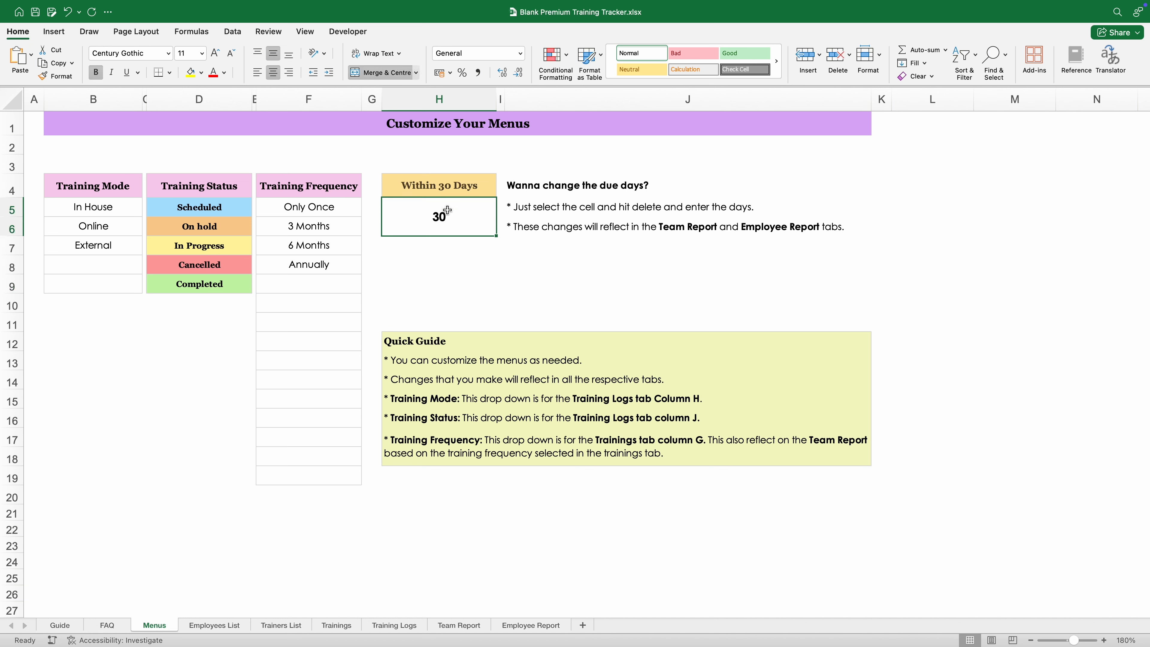
text(45)
key(Return)
click(448, 215)
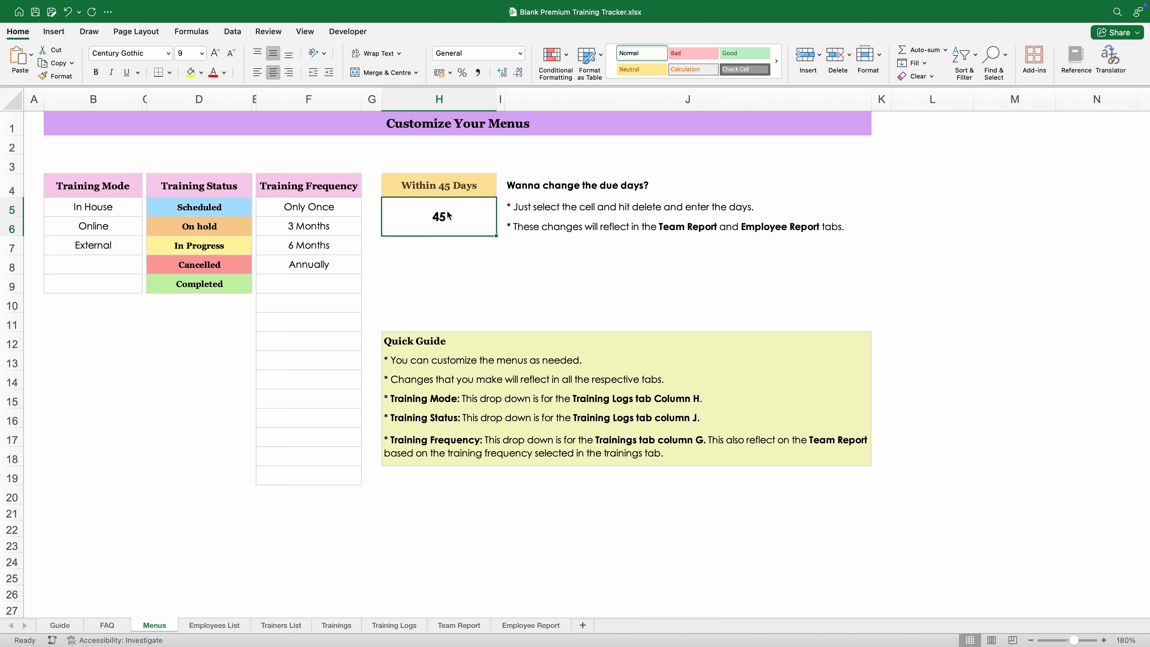
text(60)
key(Return)
click(447, 212)
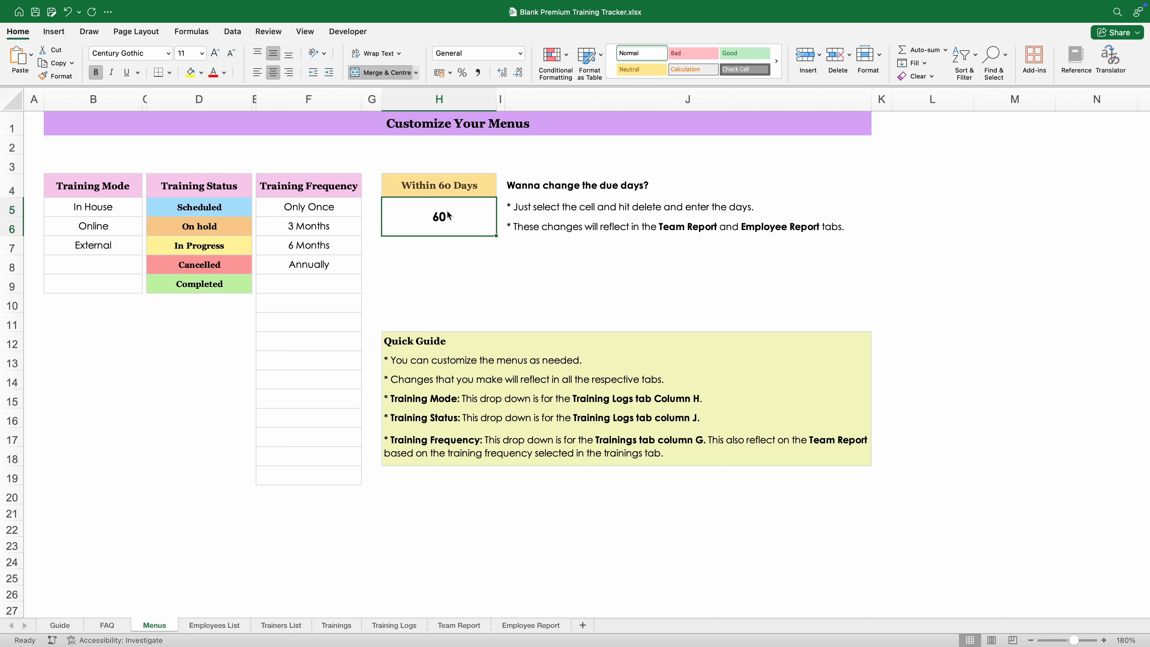
text(30)
key(Return)
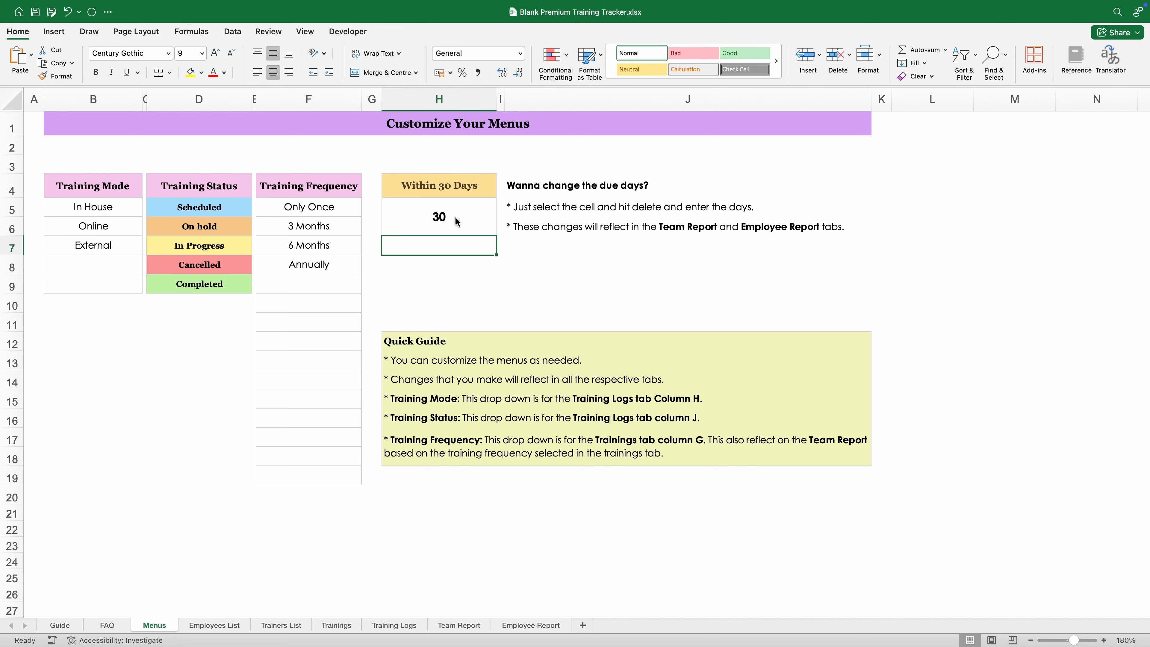
Step: Preview the Team Report, Employee Report and Menus sheets, ending back on the Guide
click(471, 628)
click(507, 627)
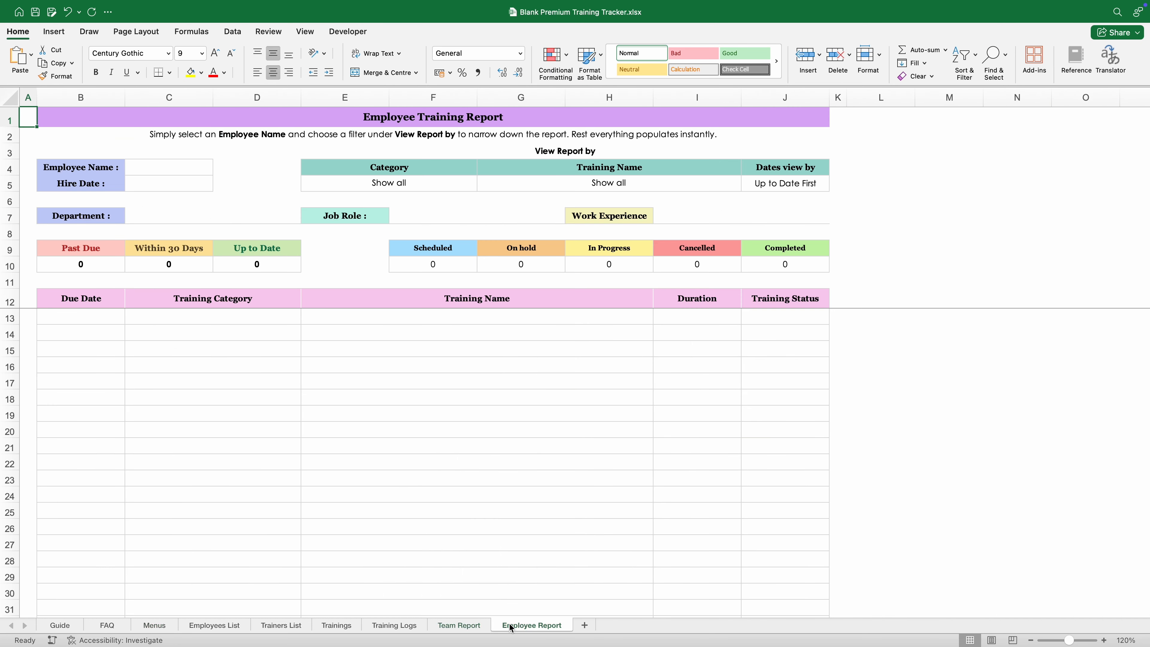
click(145, 627)
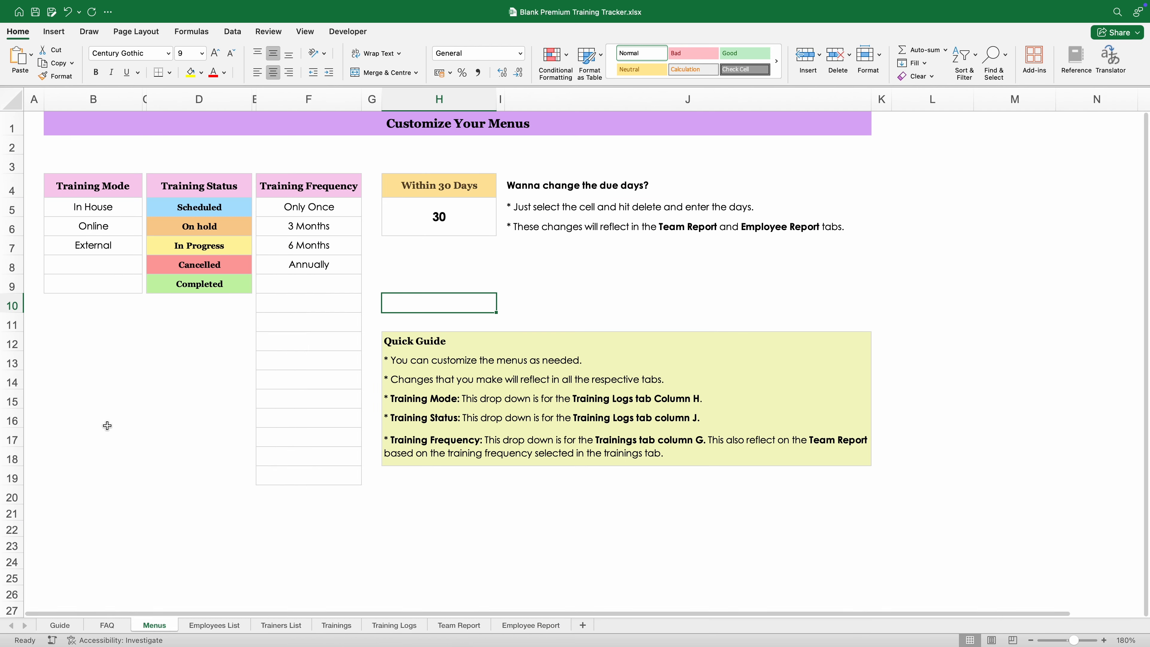
click(73, 626)
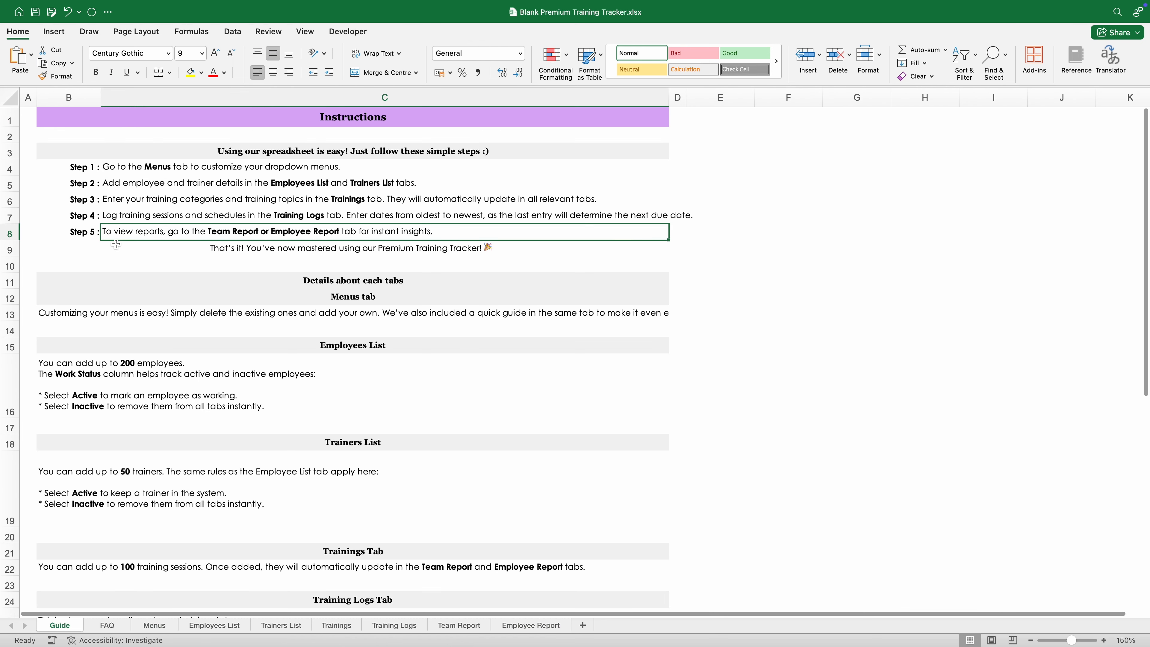
Step: Review Guide Steps 5, 2 and 3, then move to the Employees List sheet
click(135, 229)
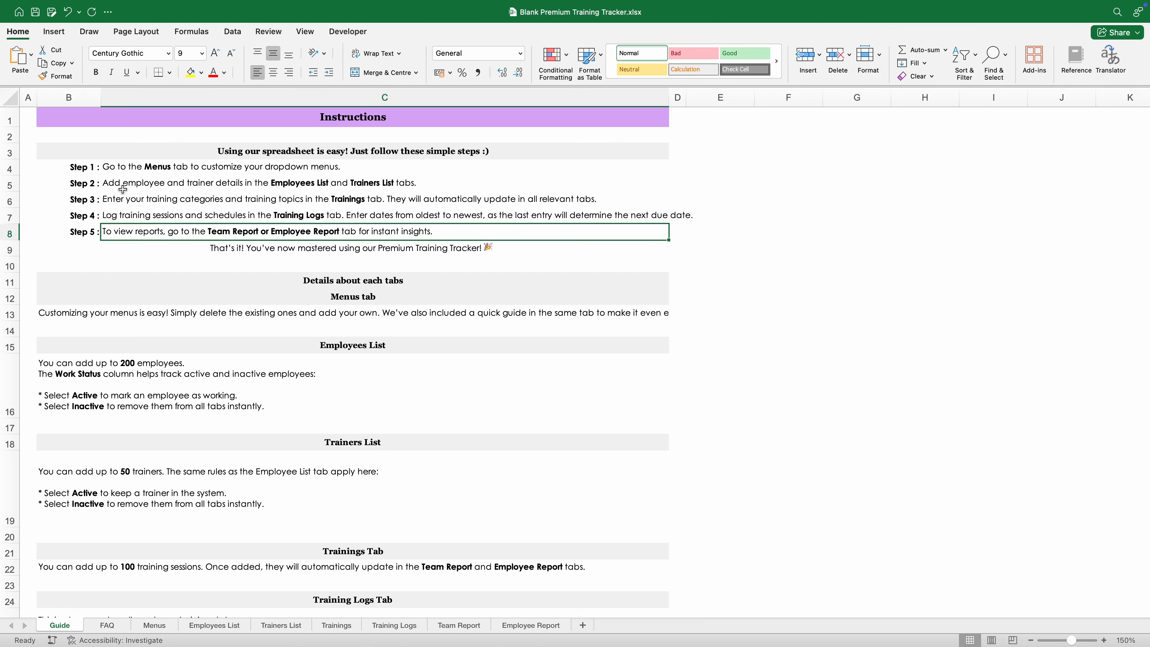
click(132, 187)
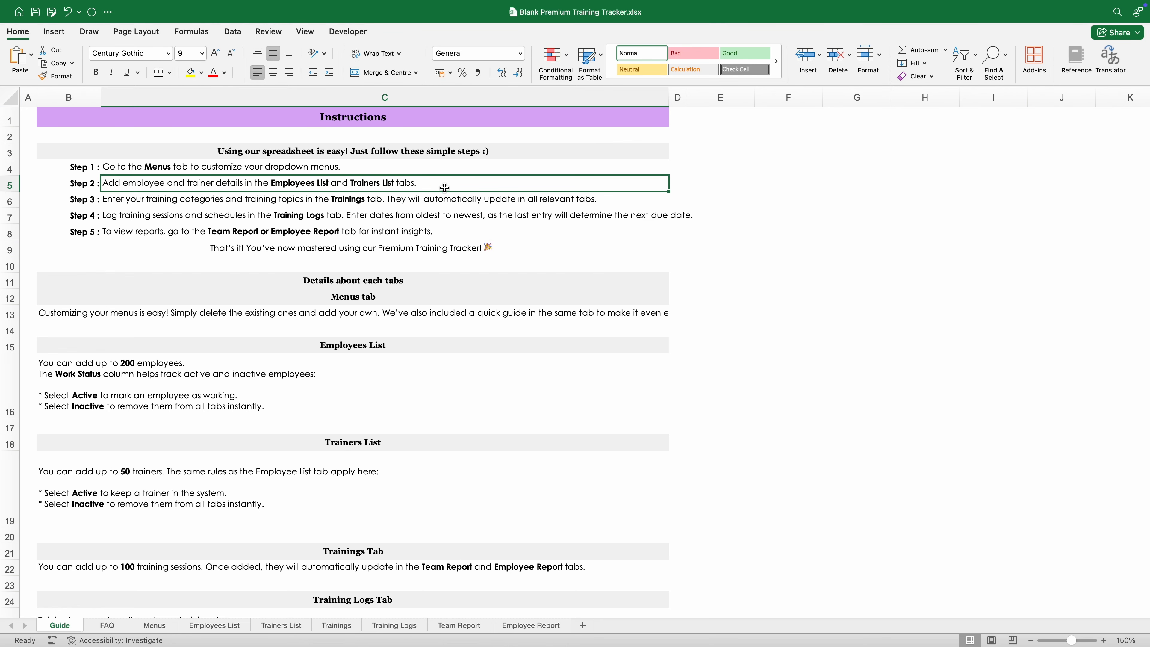
click(429, 201)
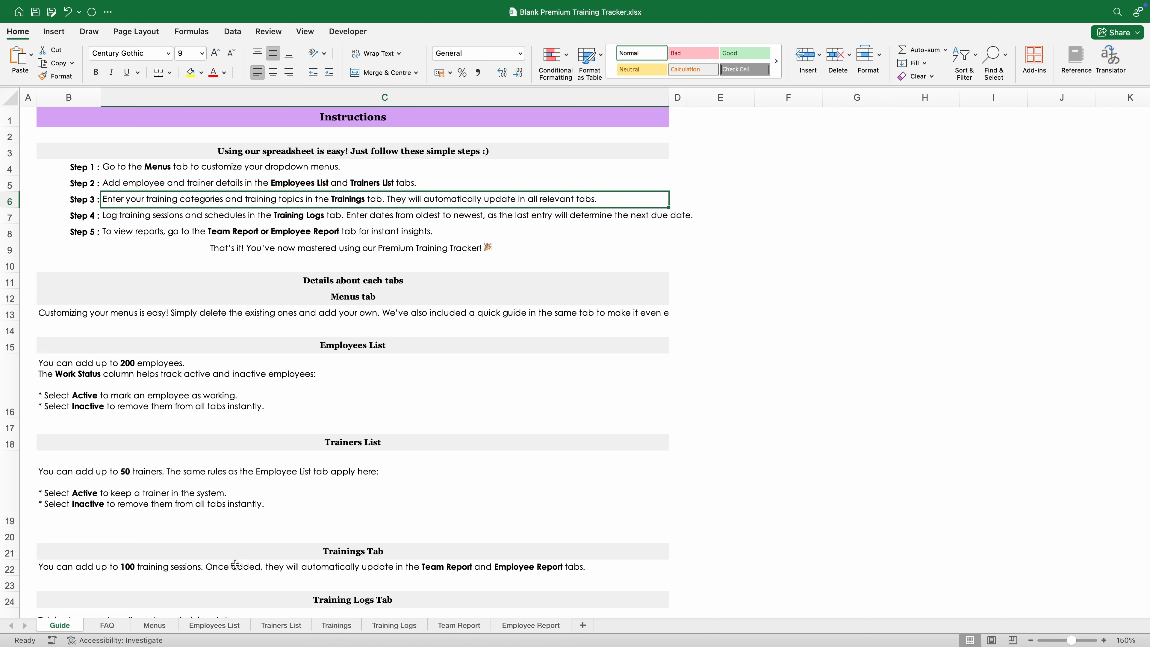
click(235, 629)
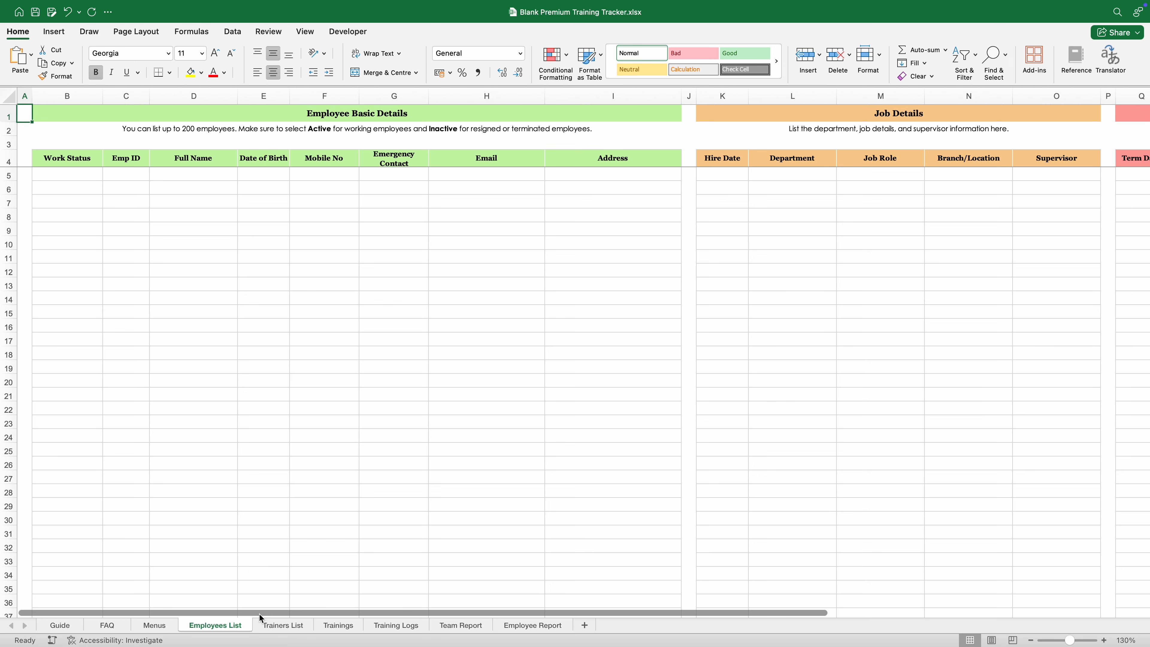
Step: Paste the twenty Active sample employee records into the Employees List from row 5
key(super+v)
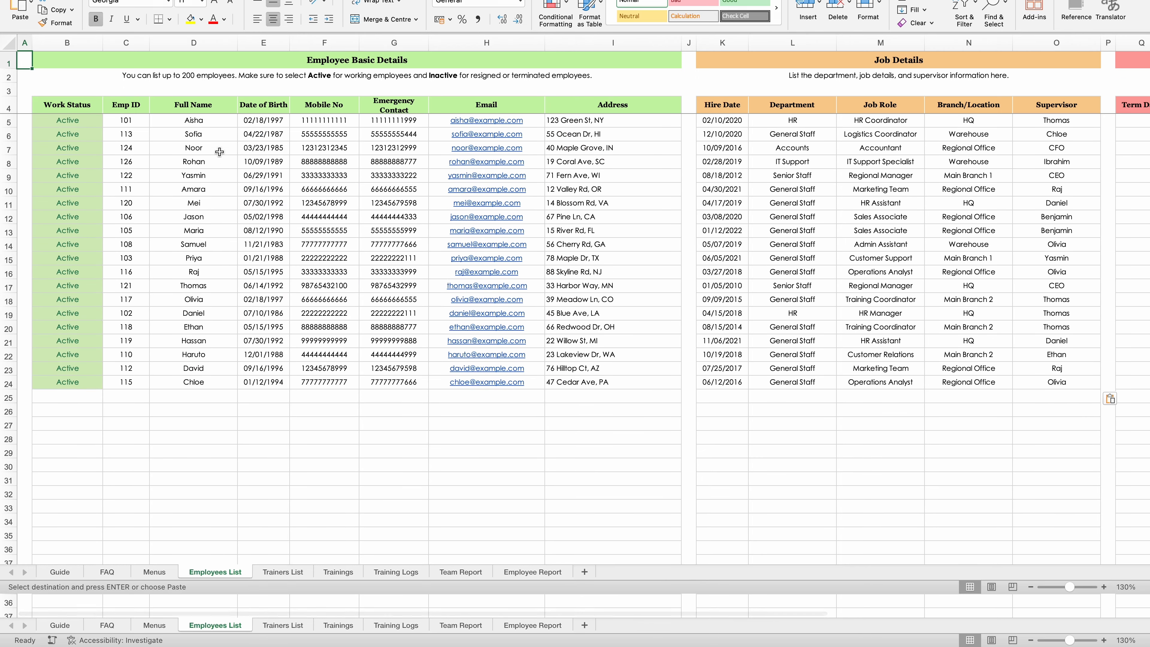
drag(201, 173, 393, 380)
drag(880, 173, 968, 380)
click(880, 464)
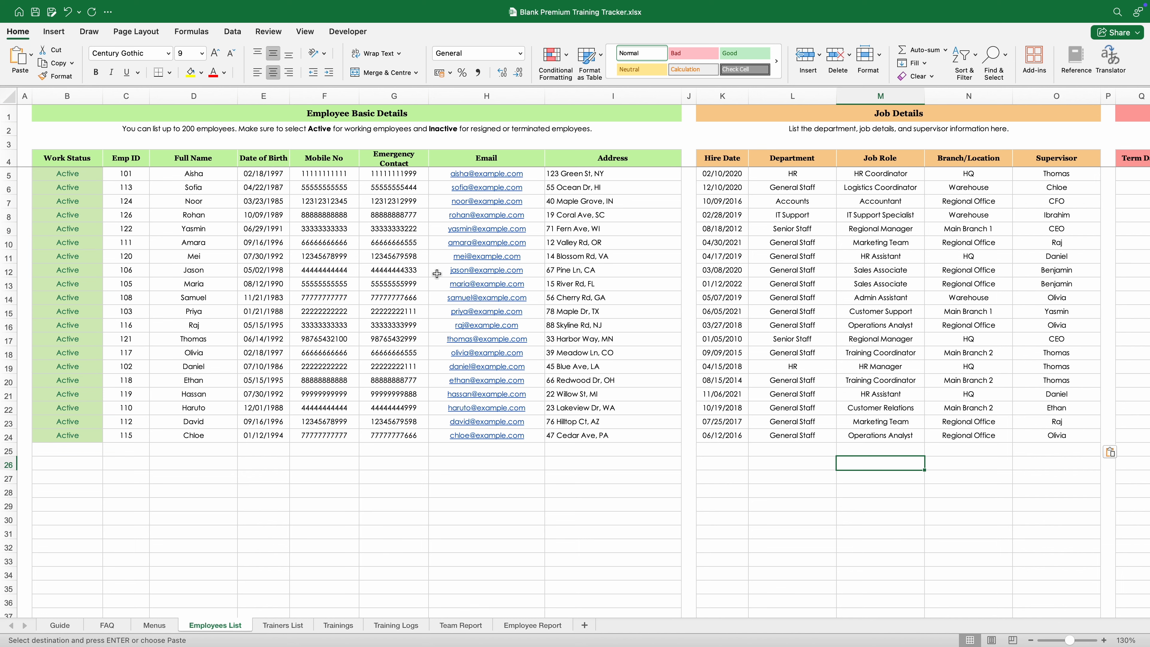
Step: Scroll across to check the Term Notes column, then return to cell A1
scroll(392, 606, right, 5)
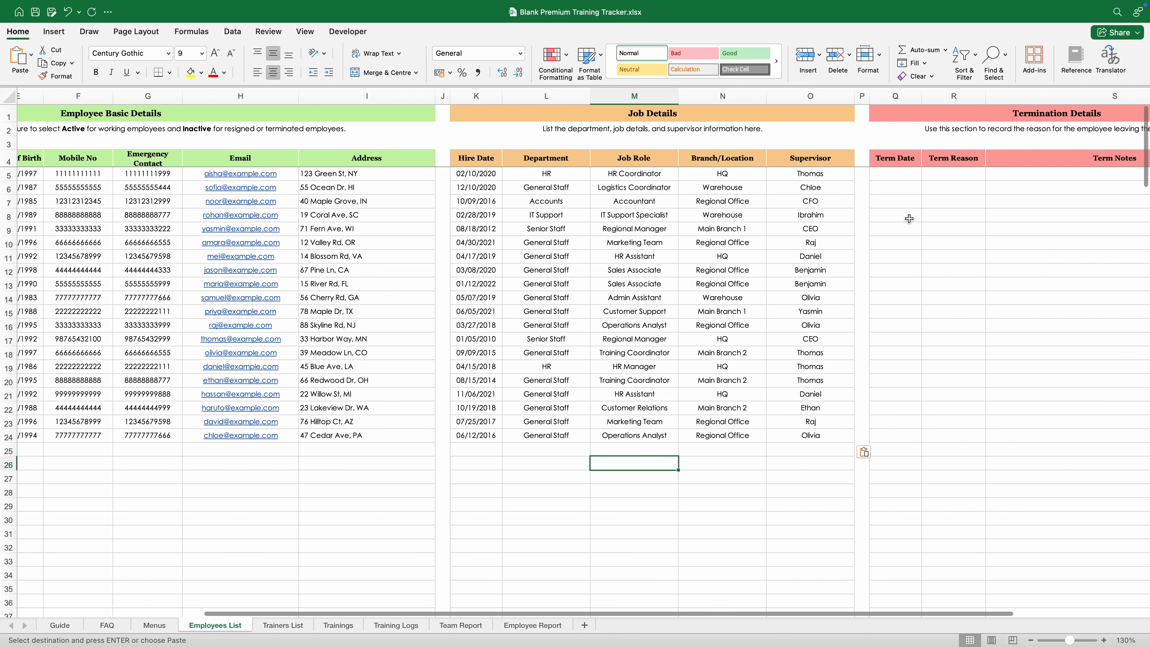
click(1018, 173)
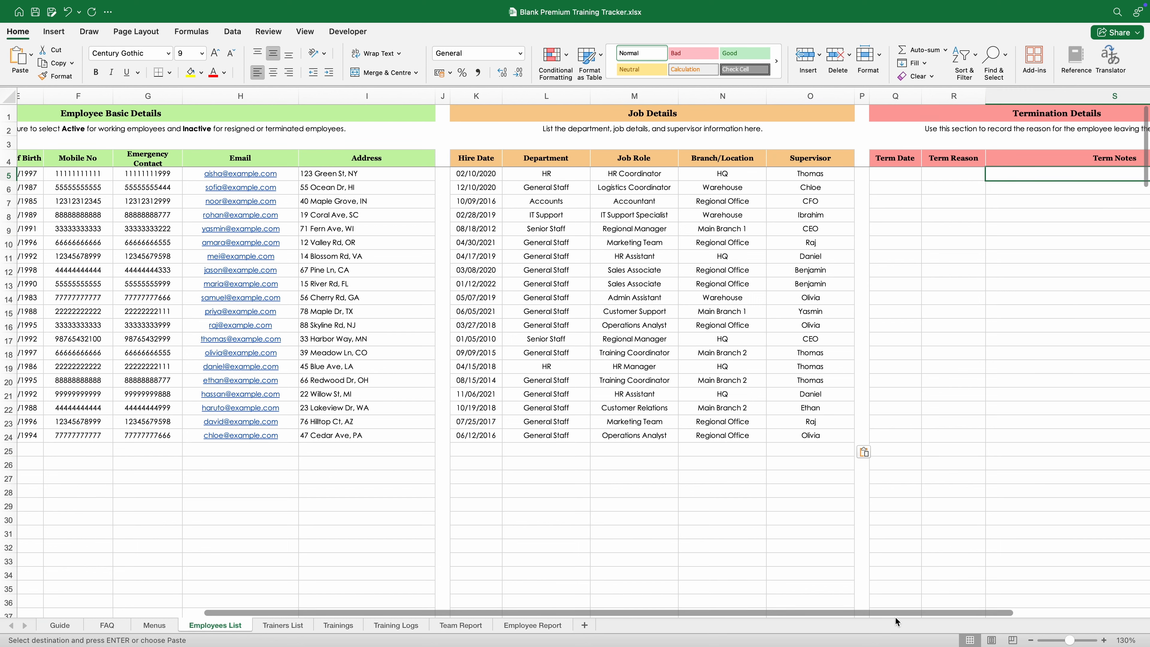
drag(871, 613, 675, 613)
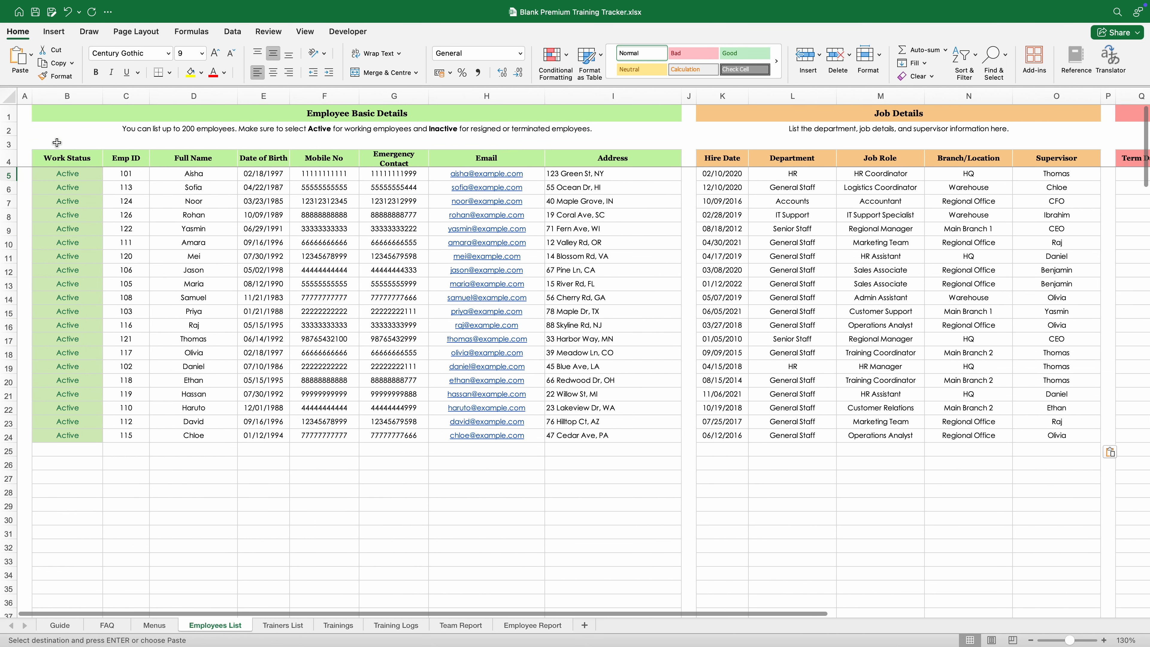
click(25, 116)
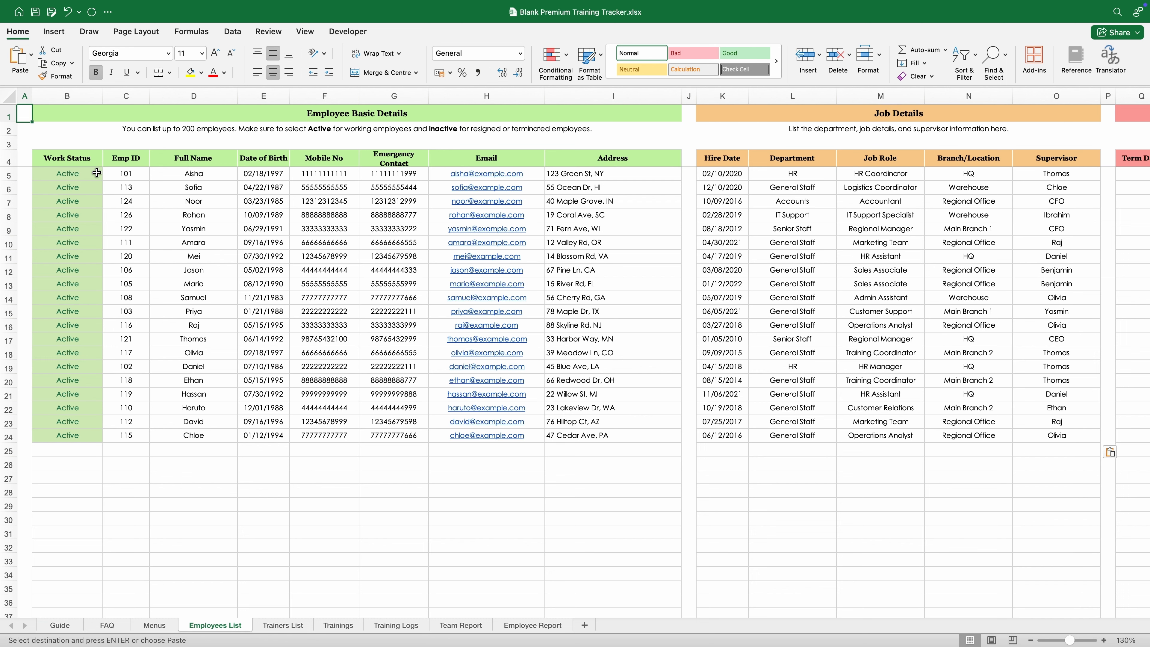
Step: Inspect the Work Status column and open B24's Active/Inactive dropdown
drag(89, 158, 97, 566)
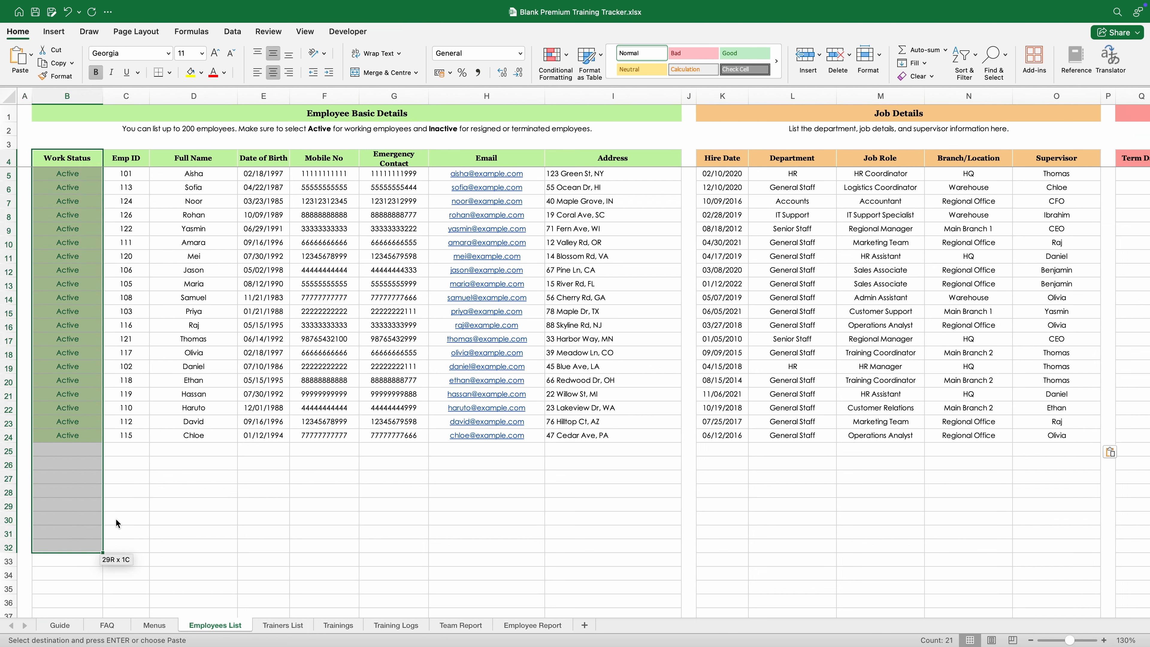
click(129, 503)
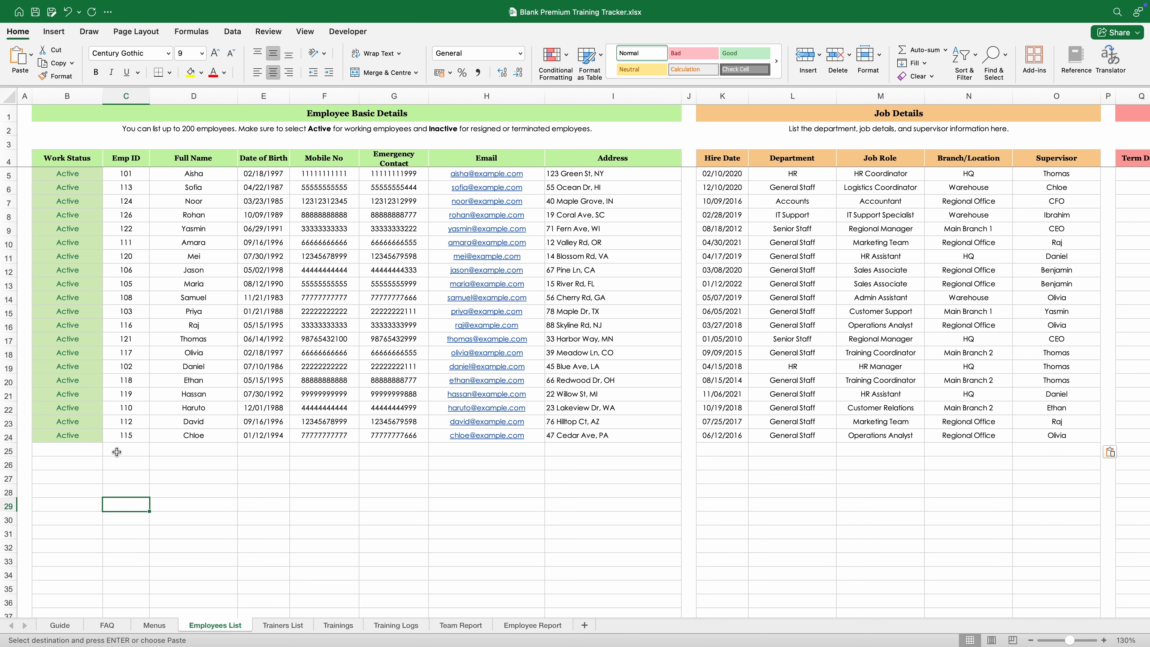
click(88, 435)
click(108, 436)
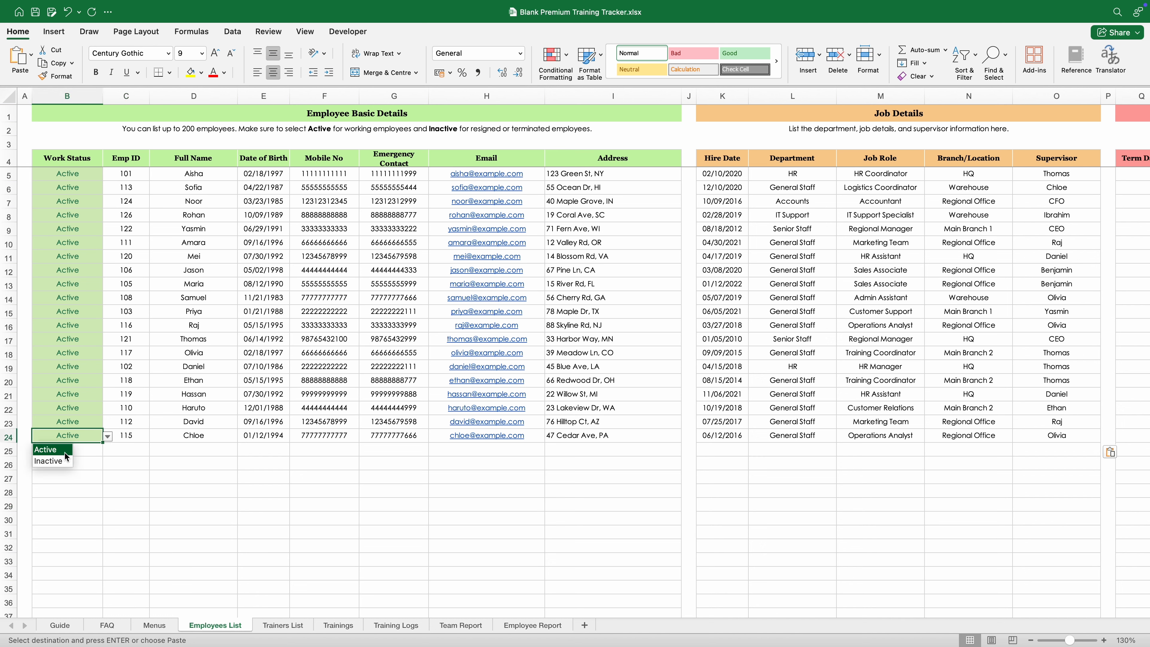
click(84, 441)
click(108, 438)
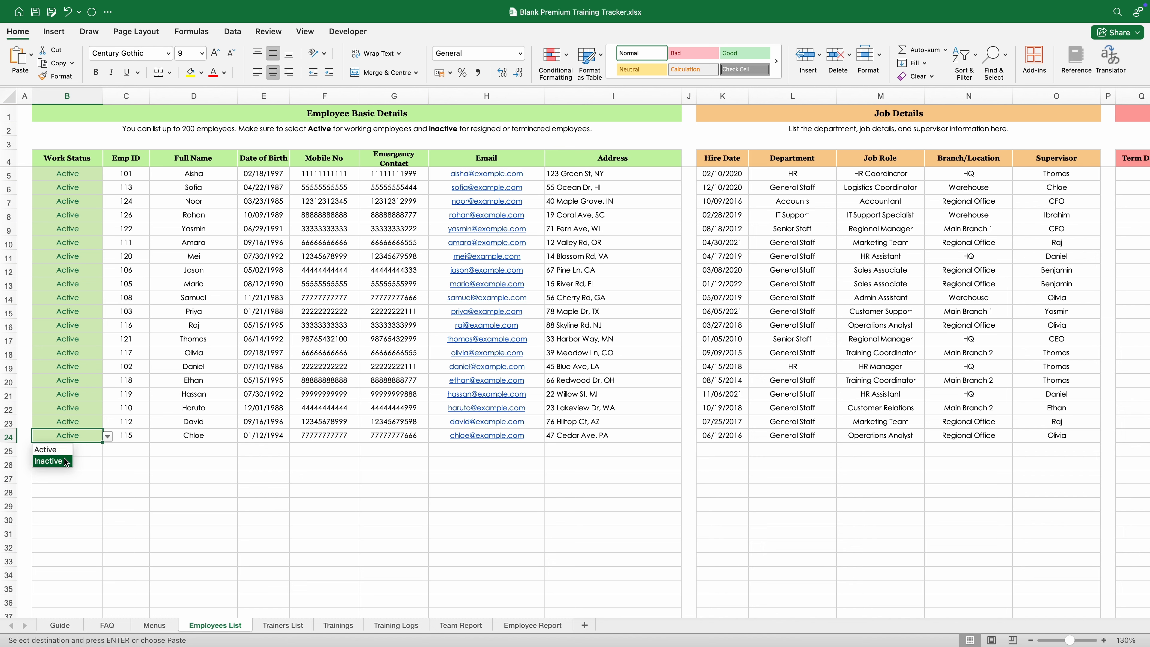
Step: Set B24 to Inactive, undo it with Cmd+Z, and go to the Trainers List sheet
click(62, 466)
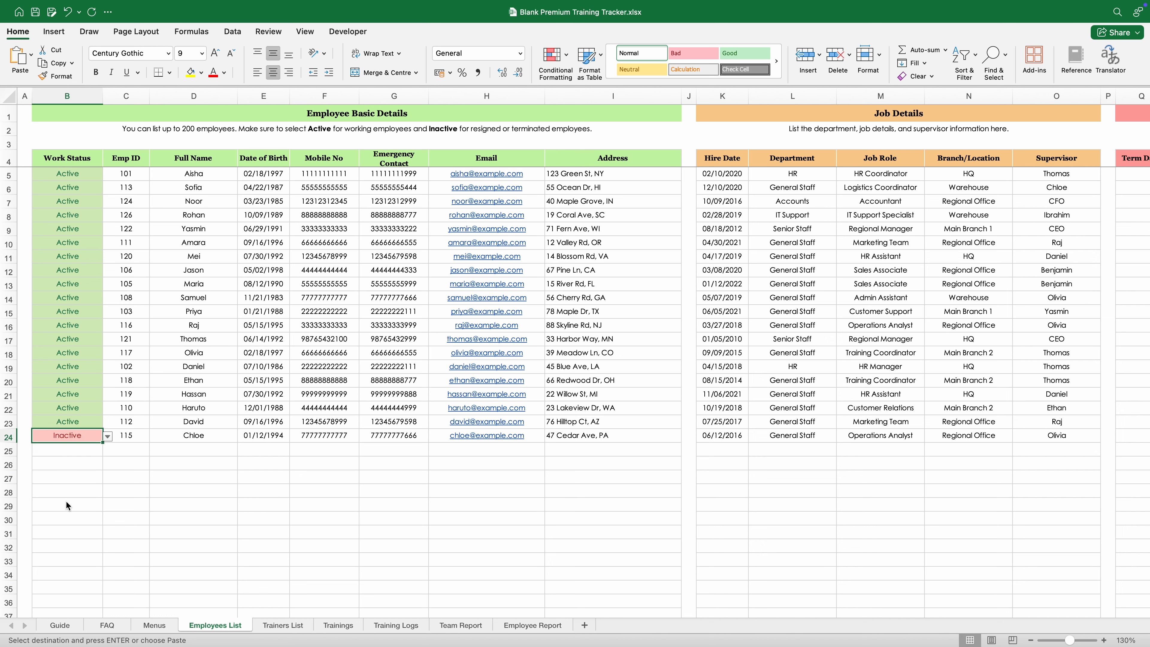
click(68, 504)
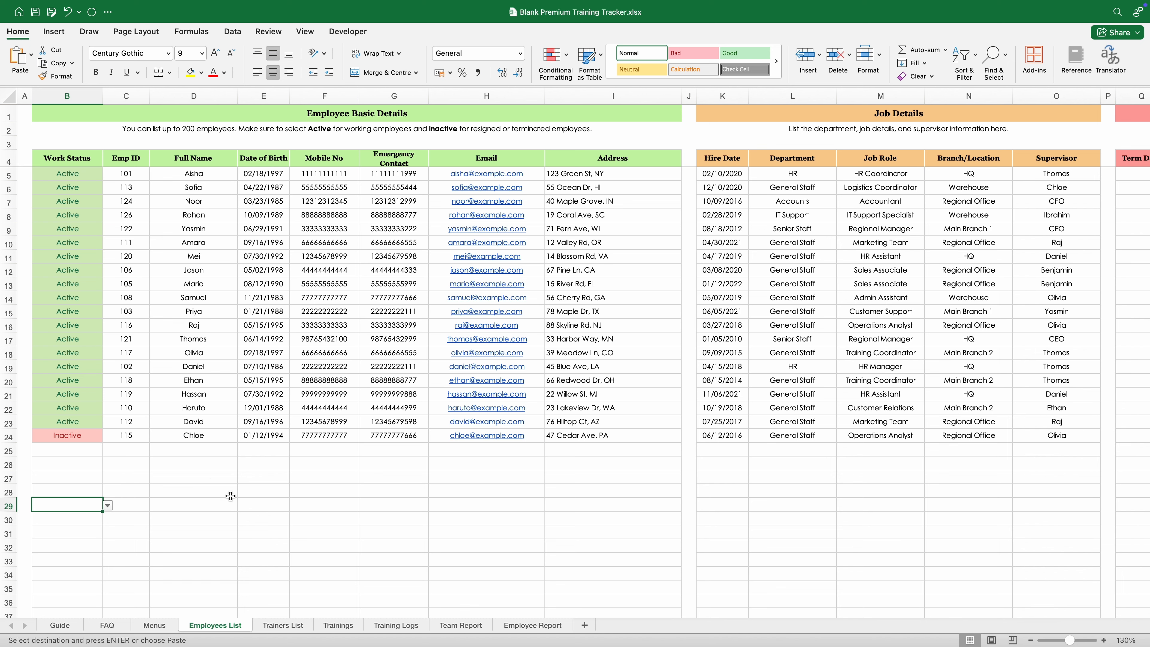
key(super+z)
click(283, 625)
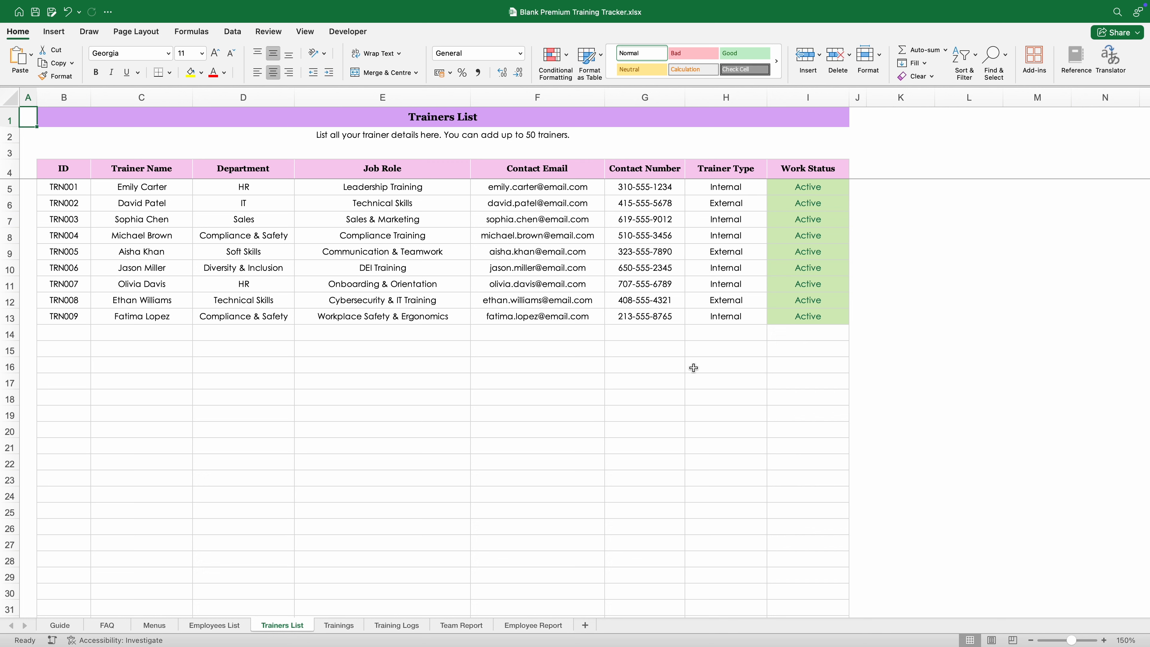
click(806, 301)
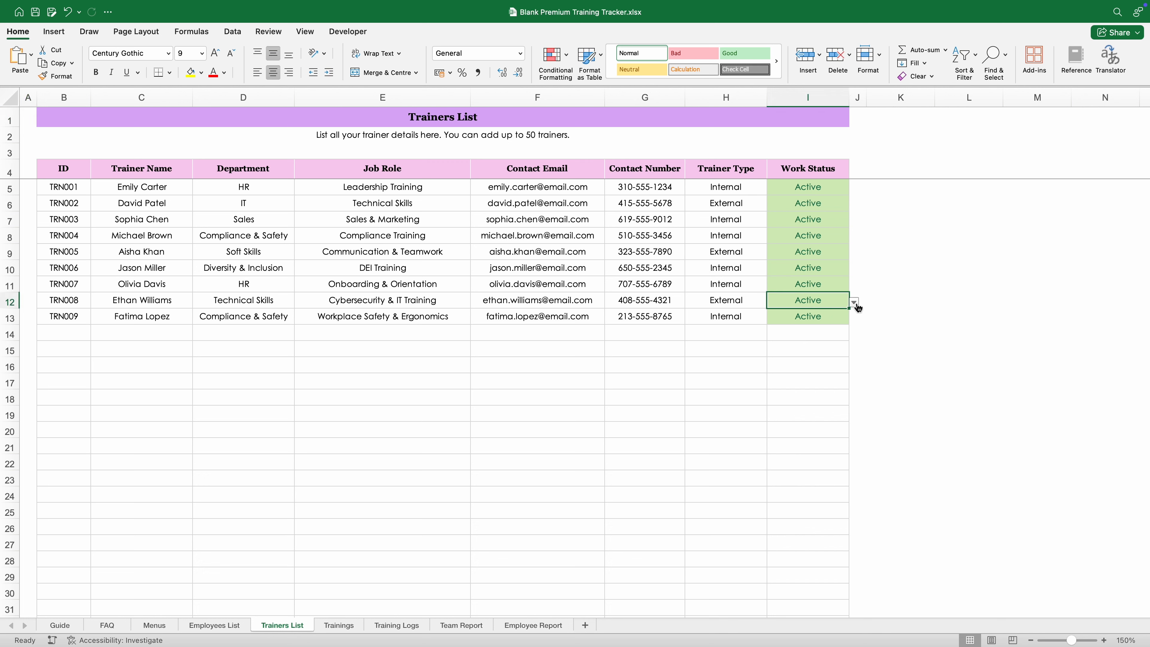
click(854, 302)
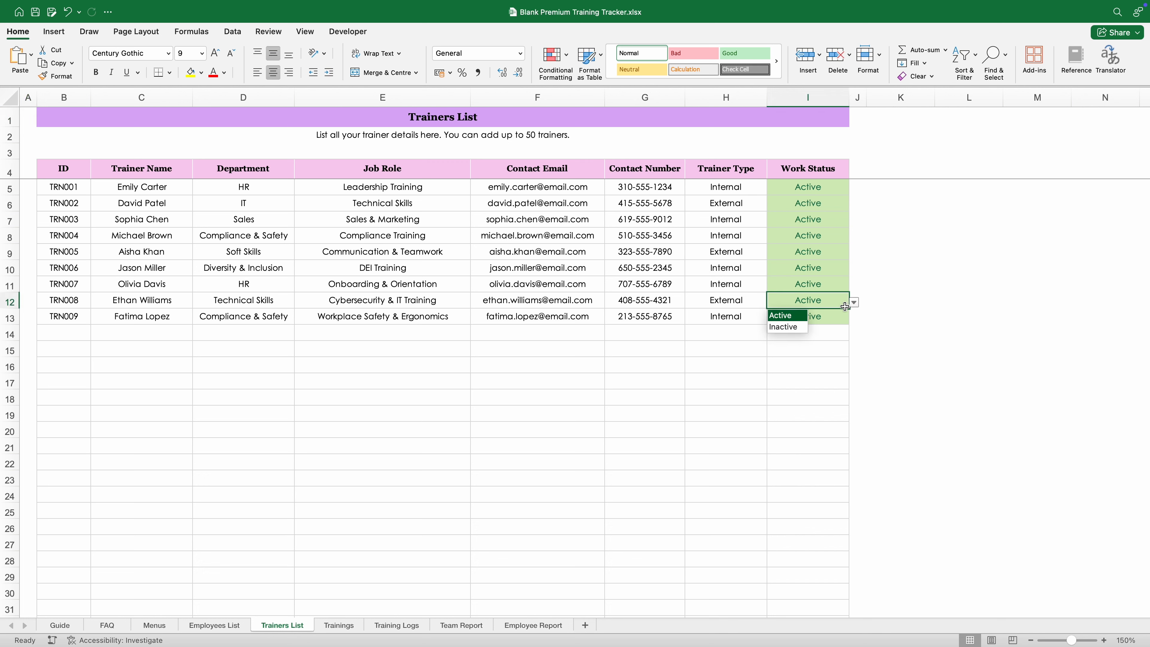
click(797, 320)
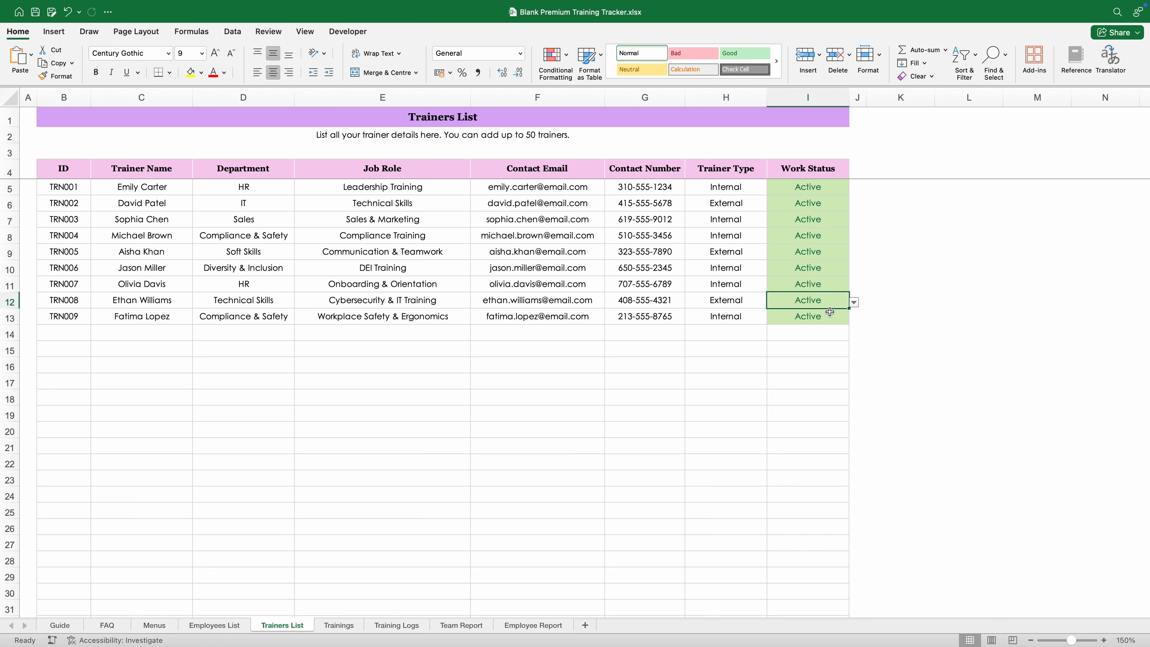
click(853, 303)
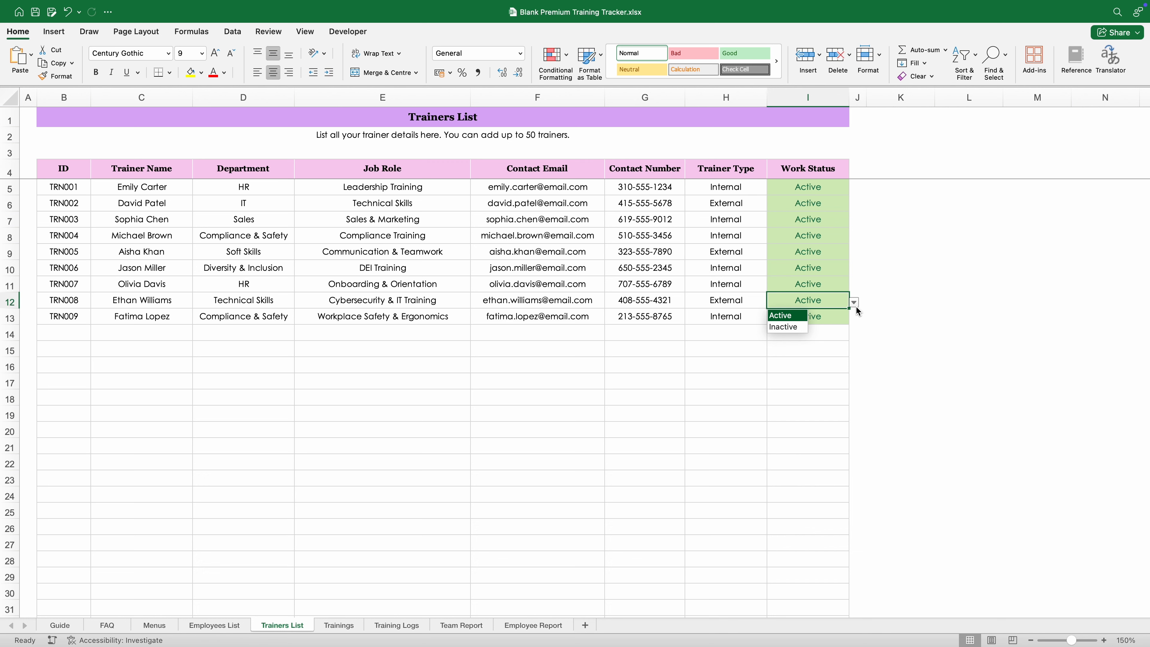
click(790, 328)
click(794, 359)
click(834, 303)
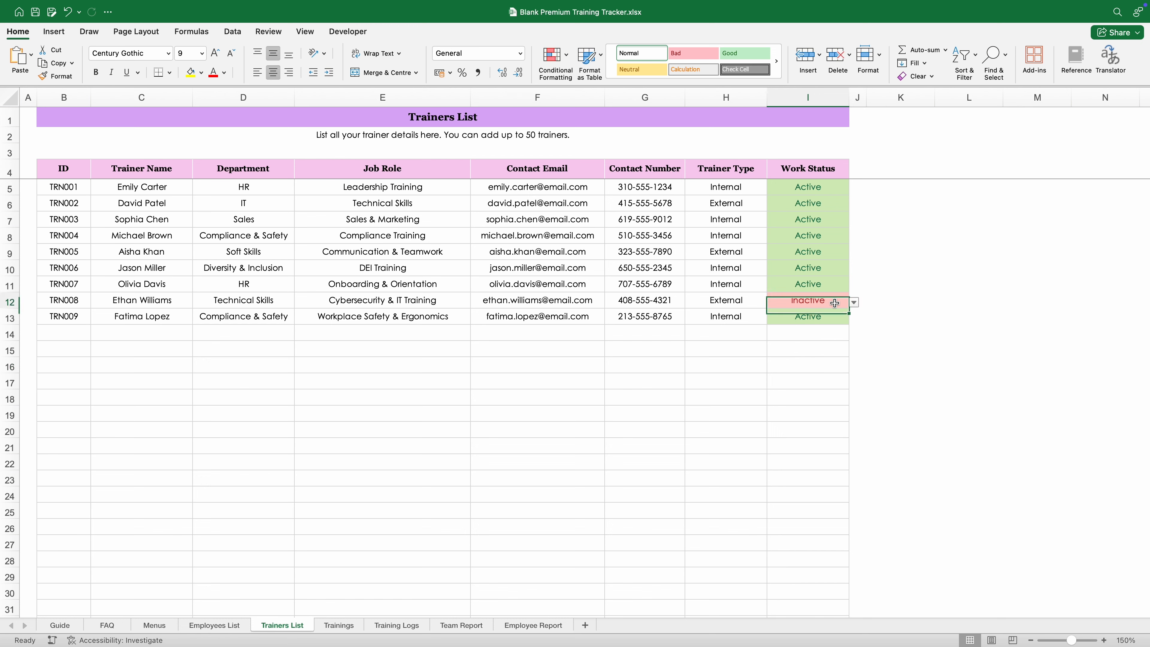
click(854, 303)
click(796, 317)
click(741, 353)
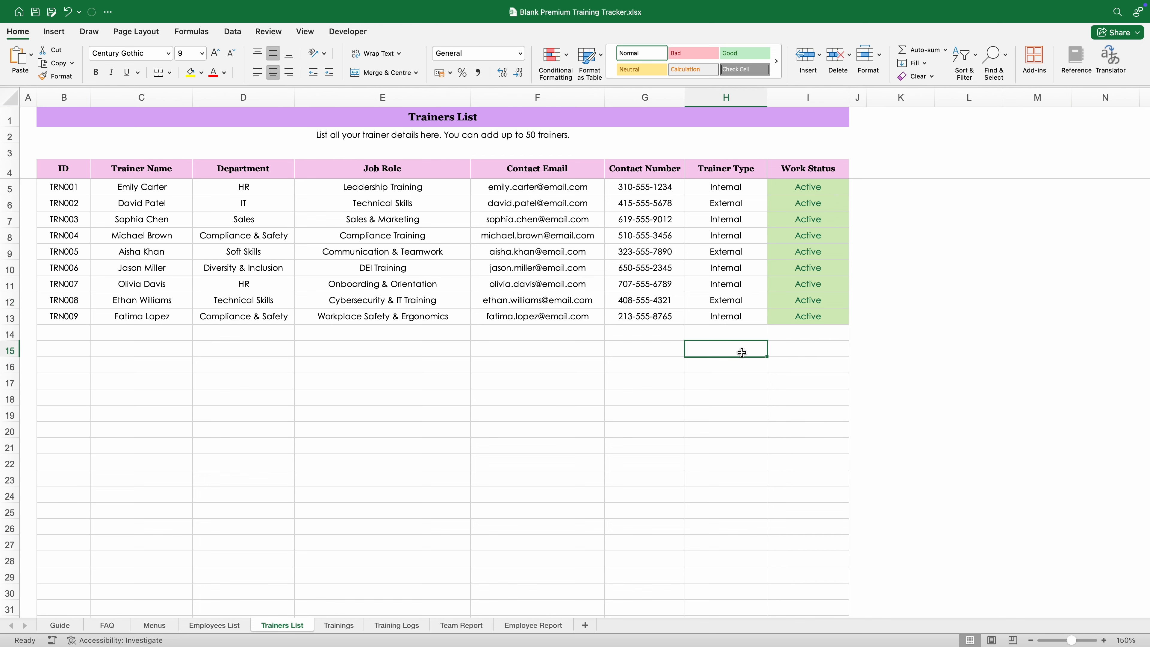
Step: Review the Guide's Step 3 and Step 4 instructions, then move to the empty Trainings sheet
click(63, 625)
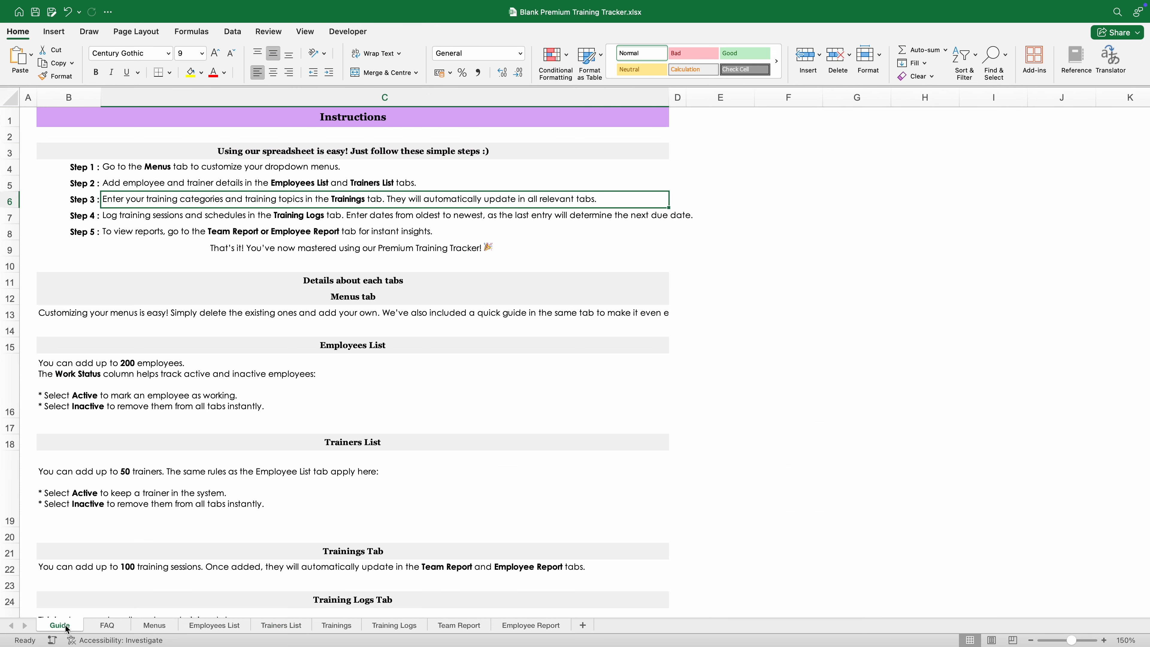
click(256, 338)
drag(256, 338, 131, 205)
click(589, 219)
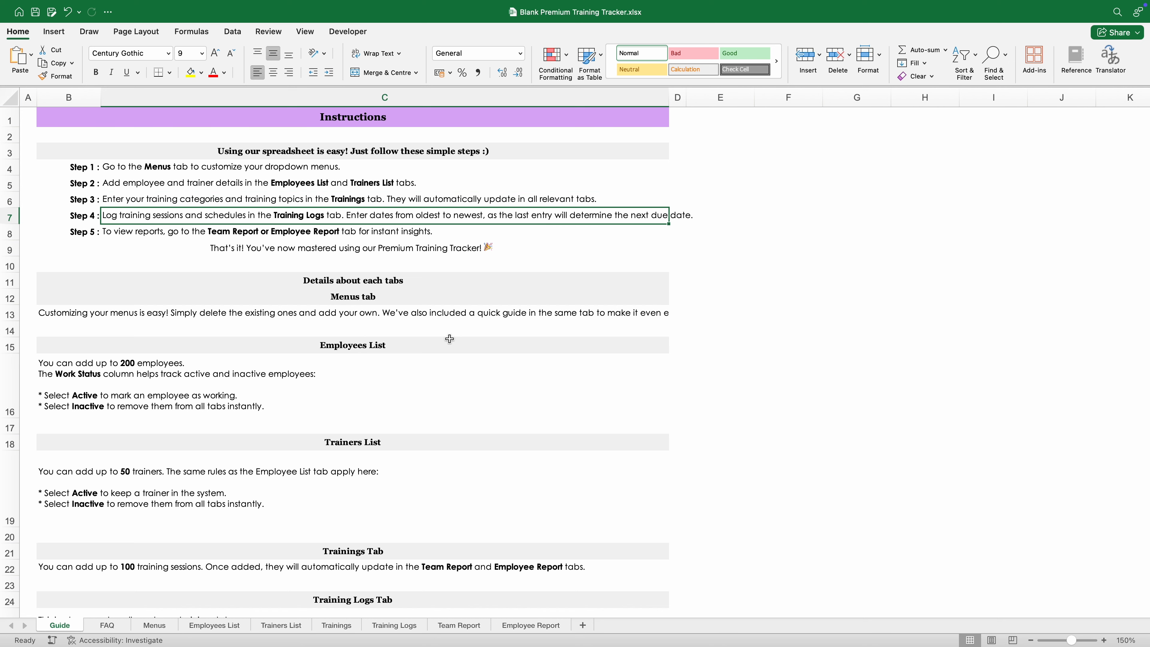
click(338, 625)
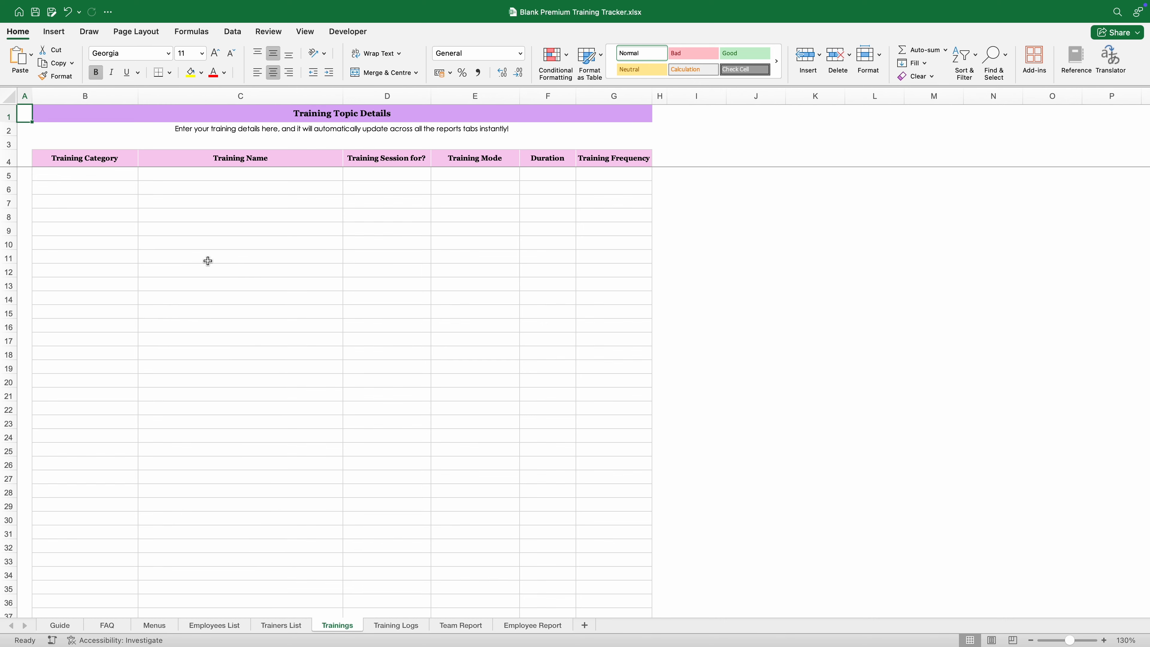
Step: Fill the Training Topic Details table from its first cell with Compliance & Safety through Technical Skills topics
scroll(206, 266, down, 1)
drag(122, 189, 505, 437)
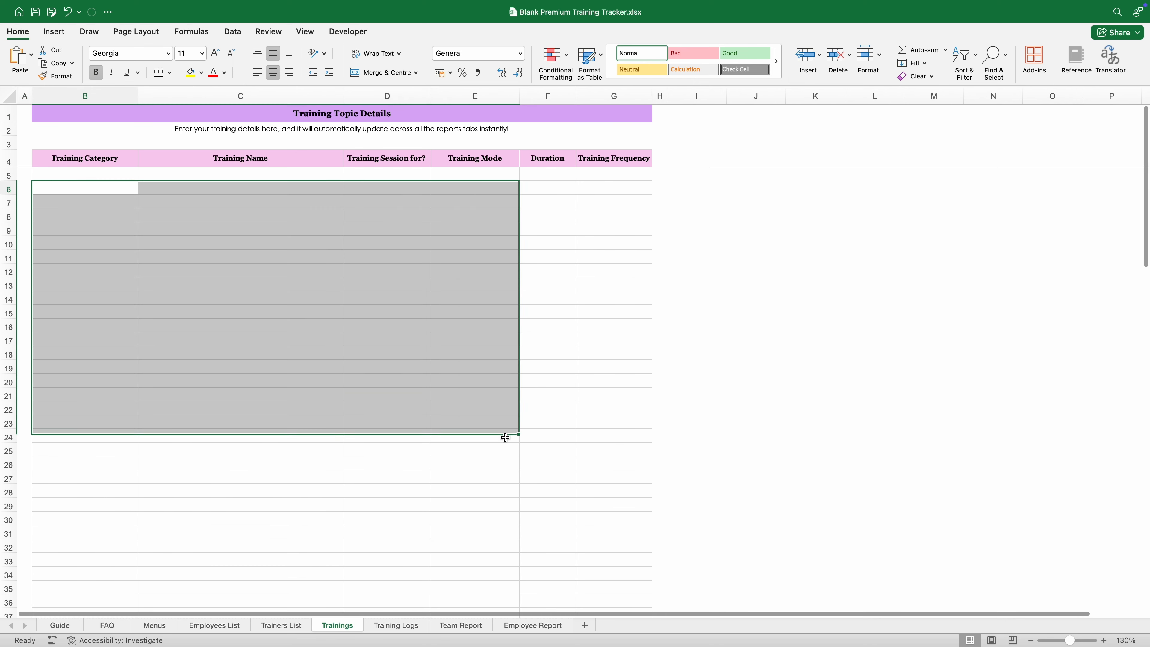
click(344, 311)
click(122, 190)
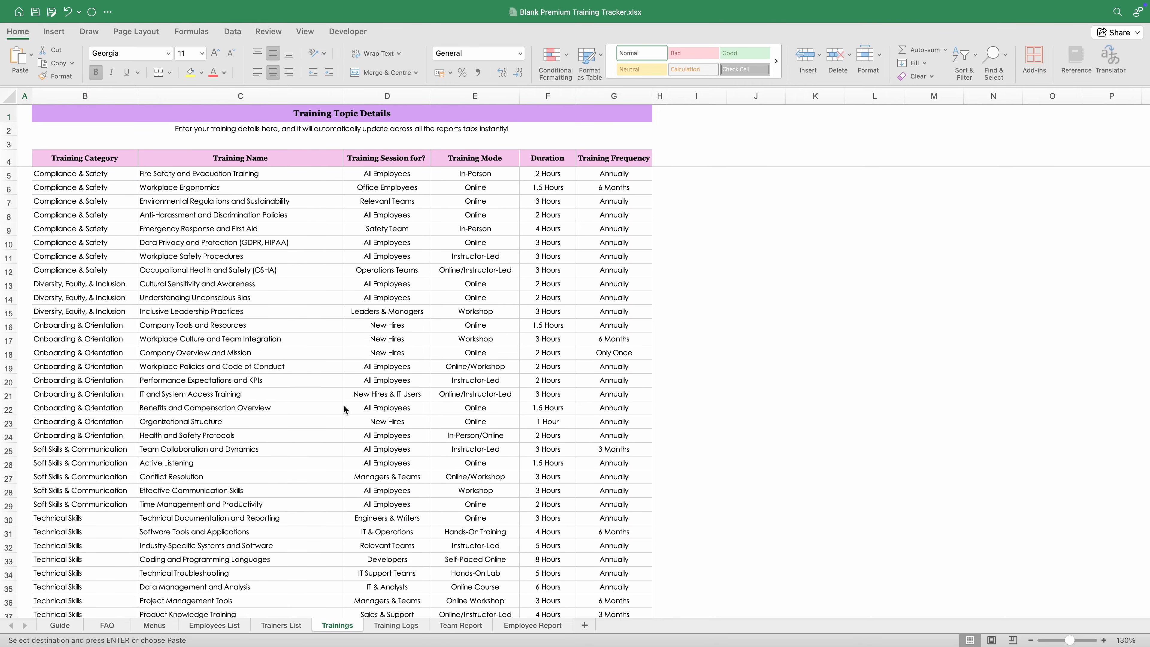
scroll(344, 409, down, 5)
scroll(418, 395, up, 5)
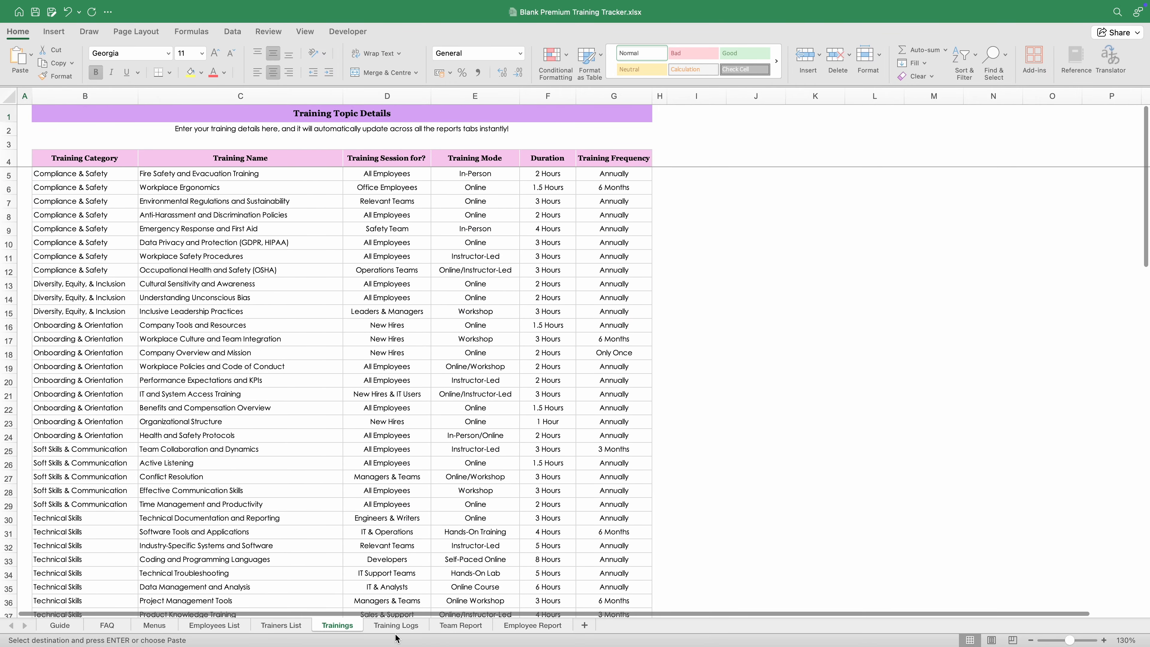
Step: Check the empty row 5 Training Category and Training Name dropdowns on Training Logs
click(395, 625)
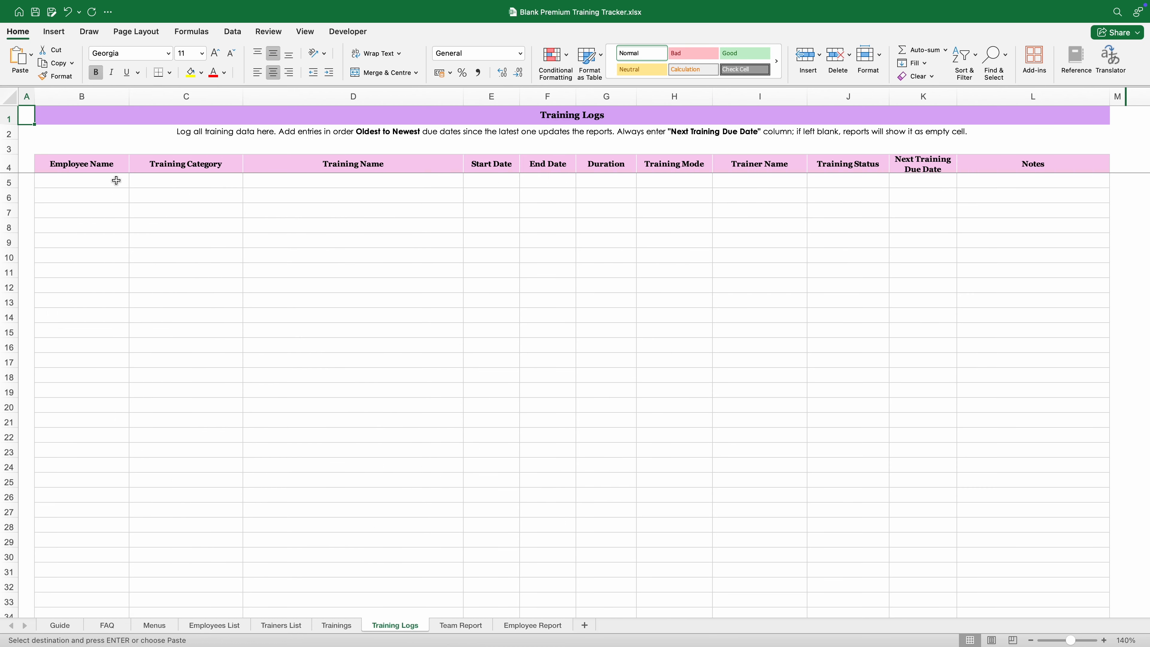
click(174, 180)
click(247, 182)
click(332, 185)
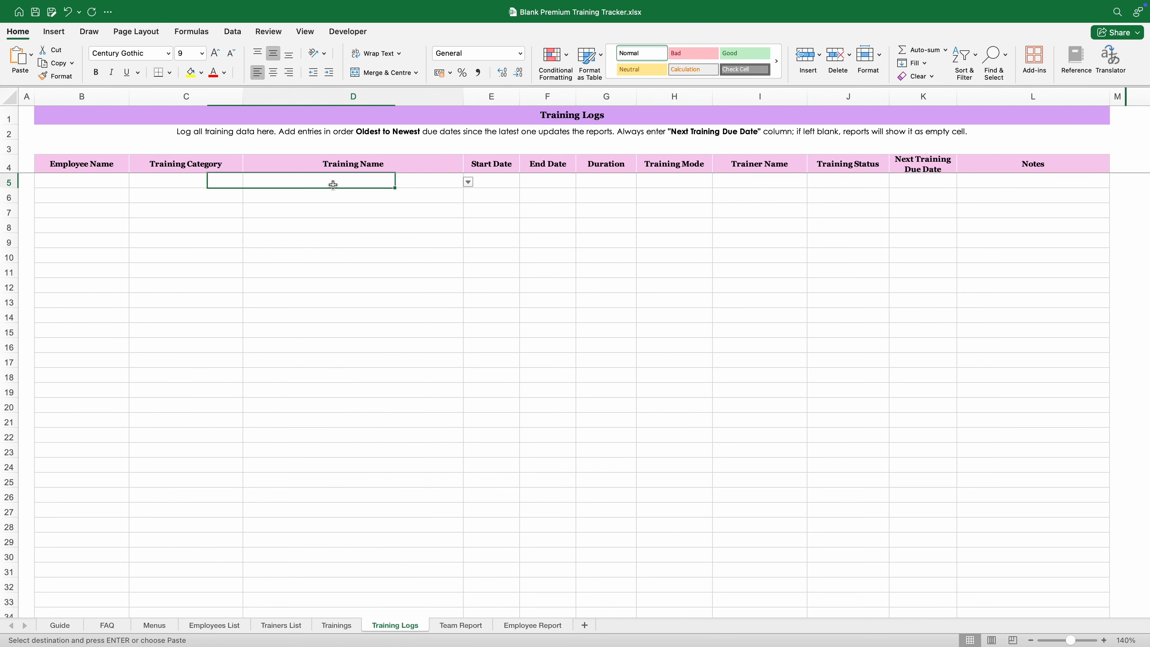
click(468, 182)
Step: View the Team Report due-date grid, then return to the Guide sheet
click(483, 627)
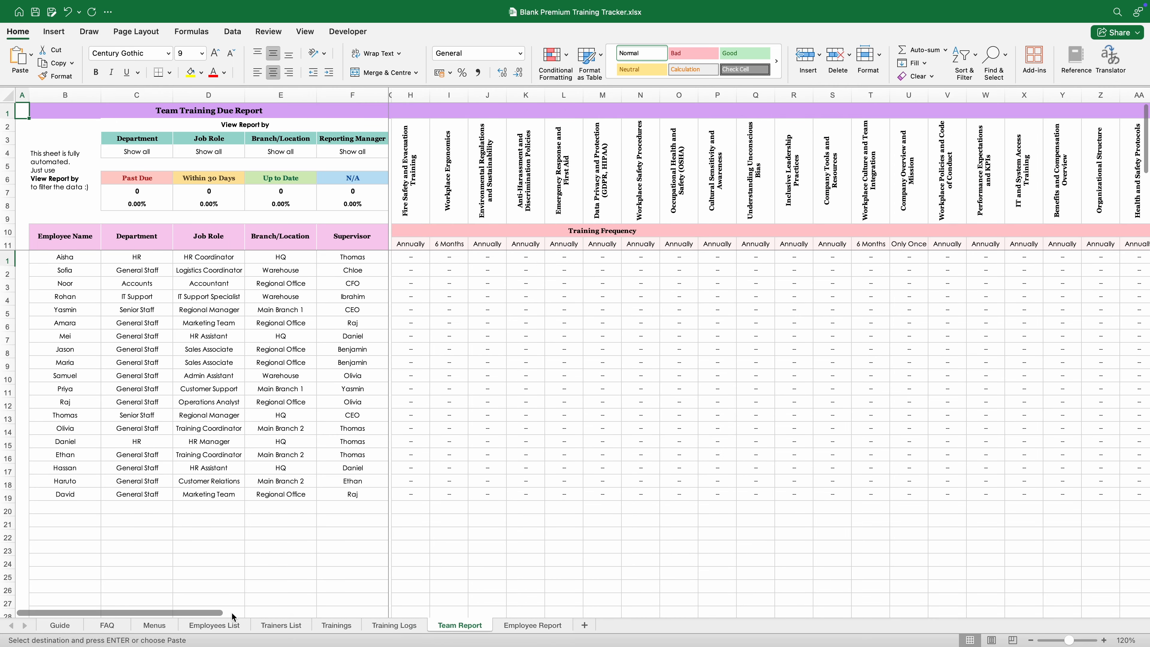
scroll(323, 611, left, 3)
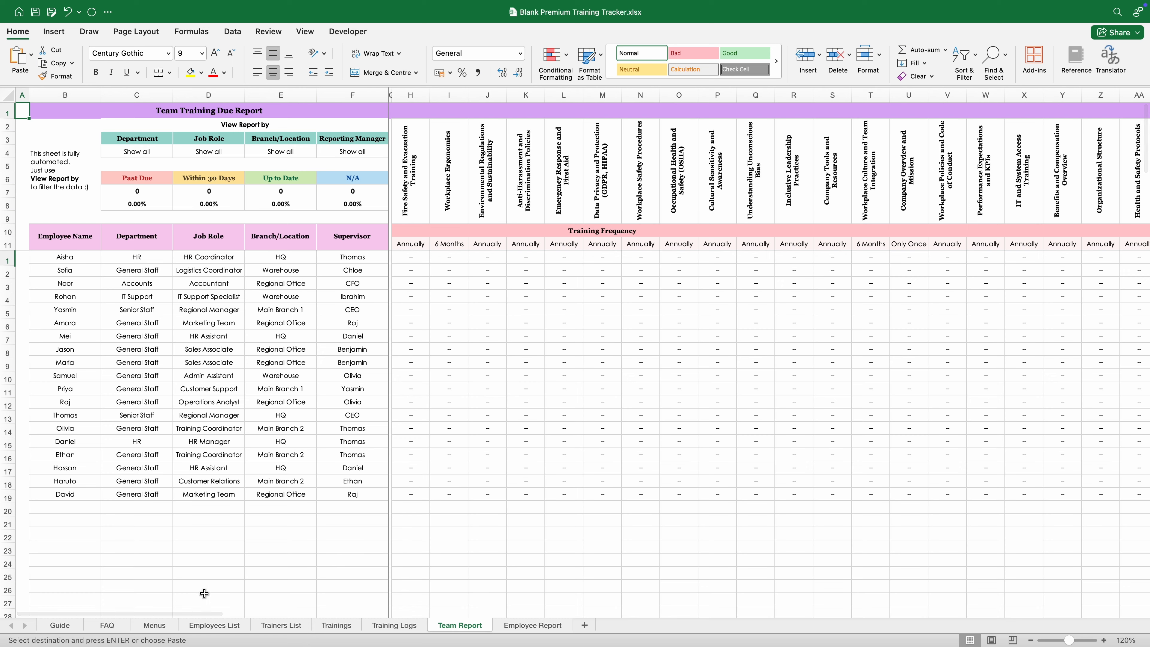
click(64, 625)
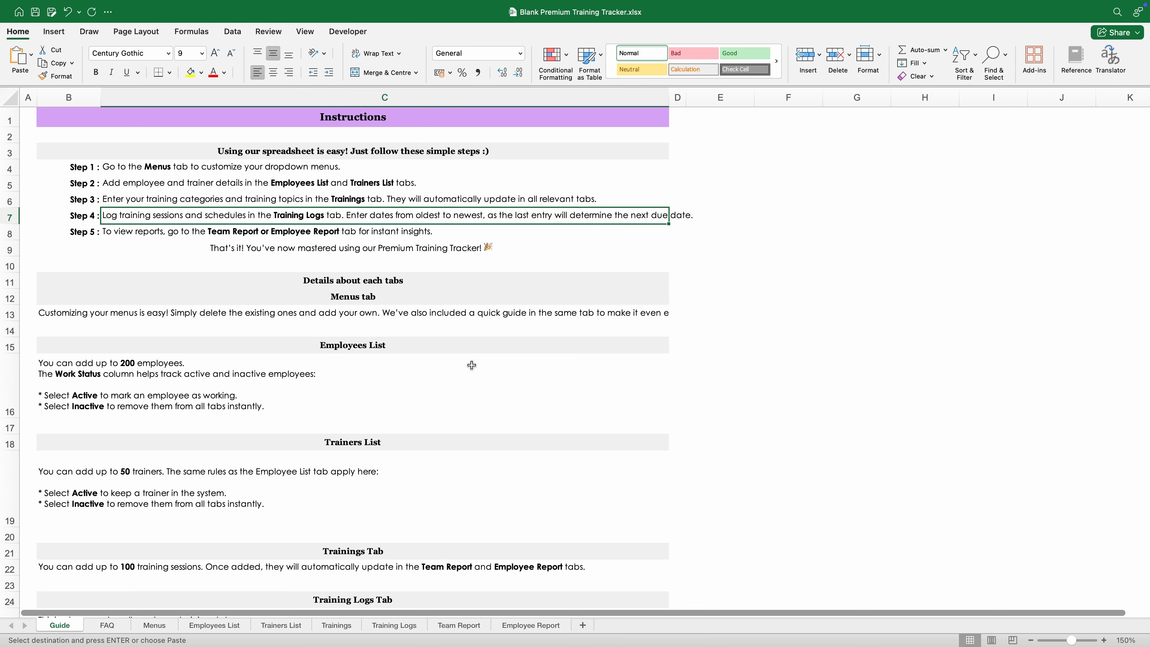
Step: Flip through Team Report and Employee Report, settling on the empty Training Logs sheet
click(409, 628)
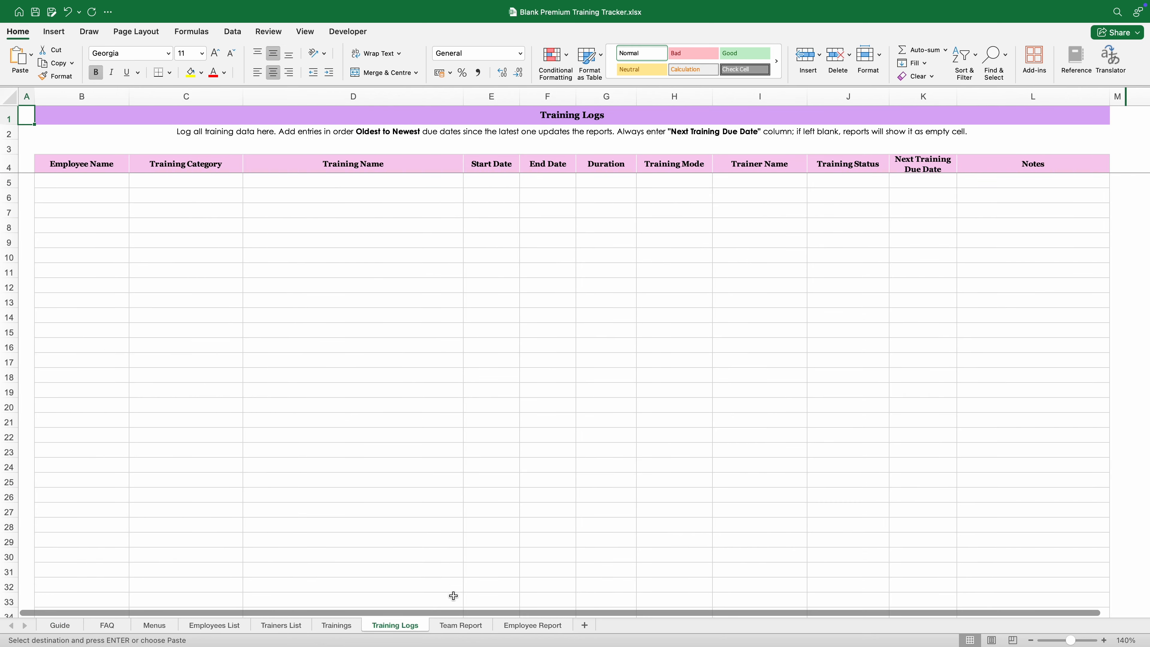
click(452, 627)
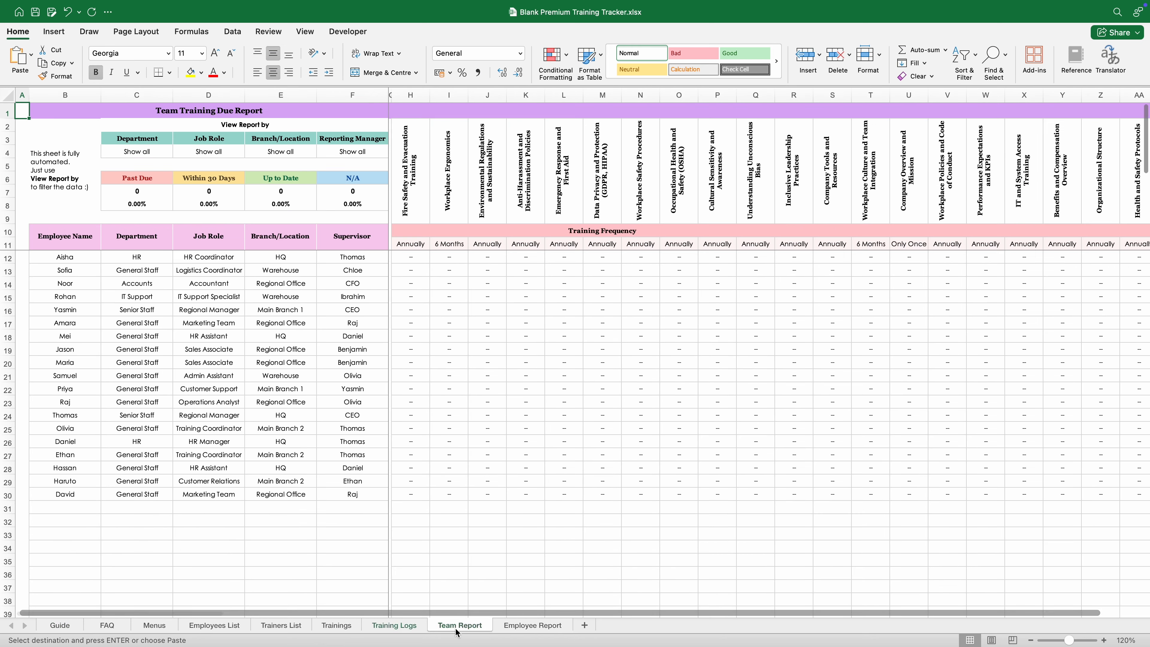
click(521, 627)
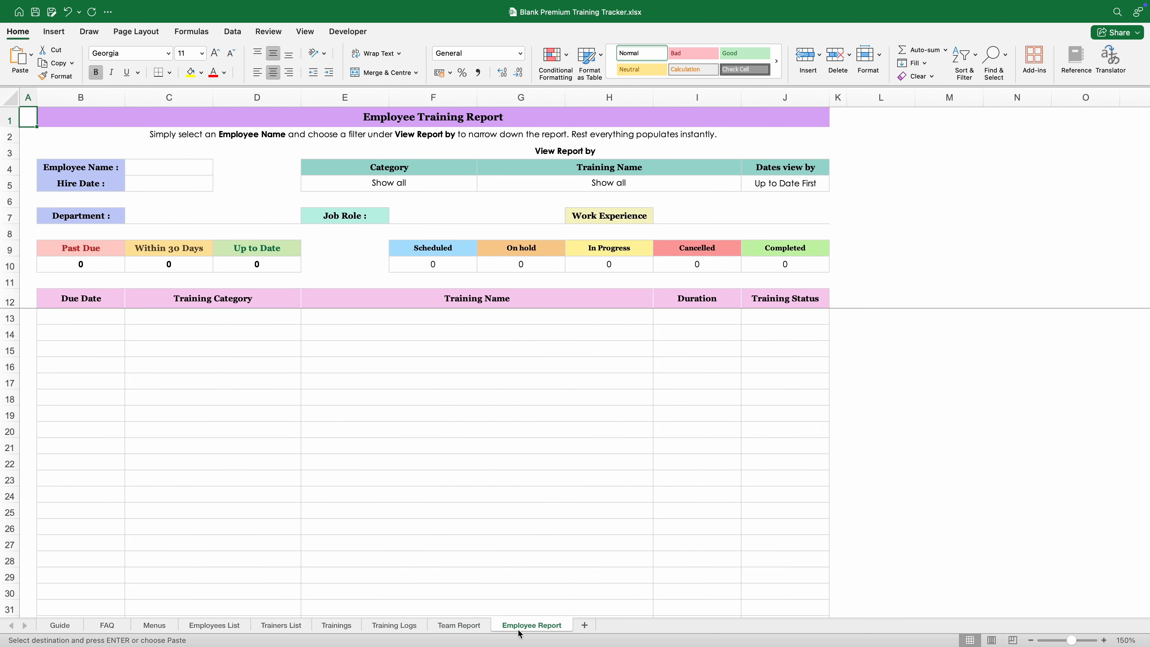
click(408, 629)
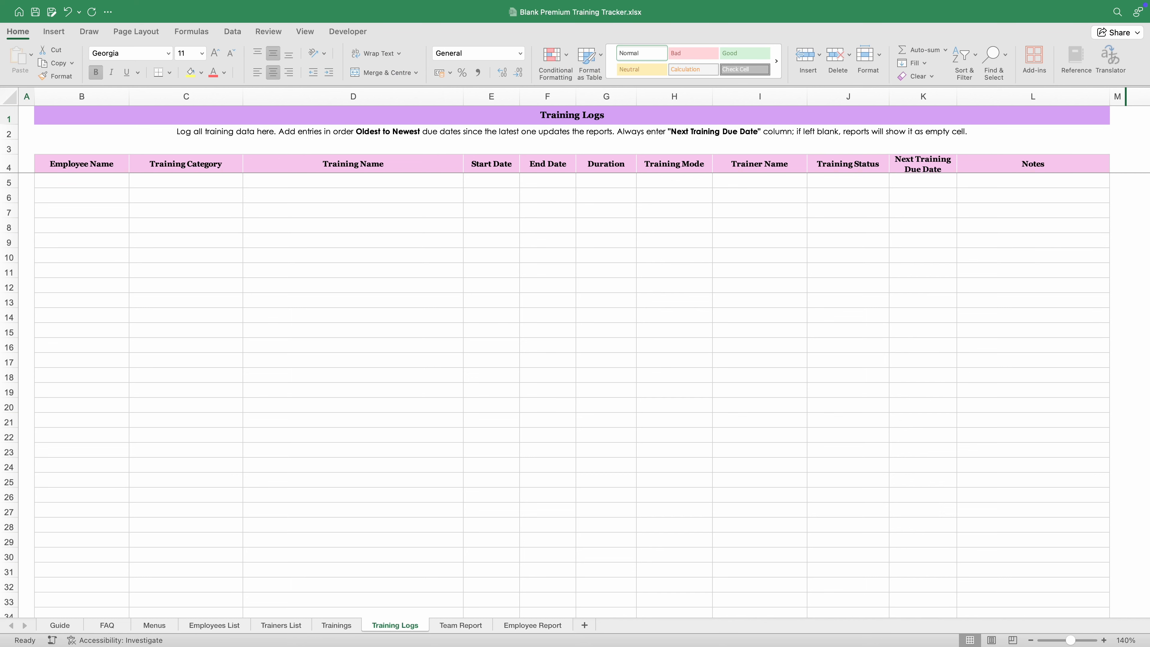
click(84, 312)
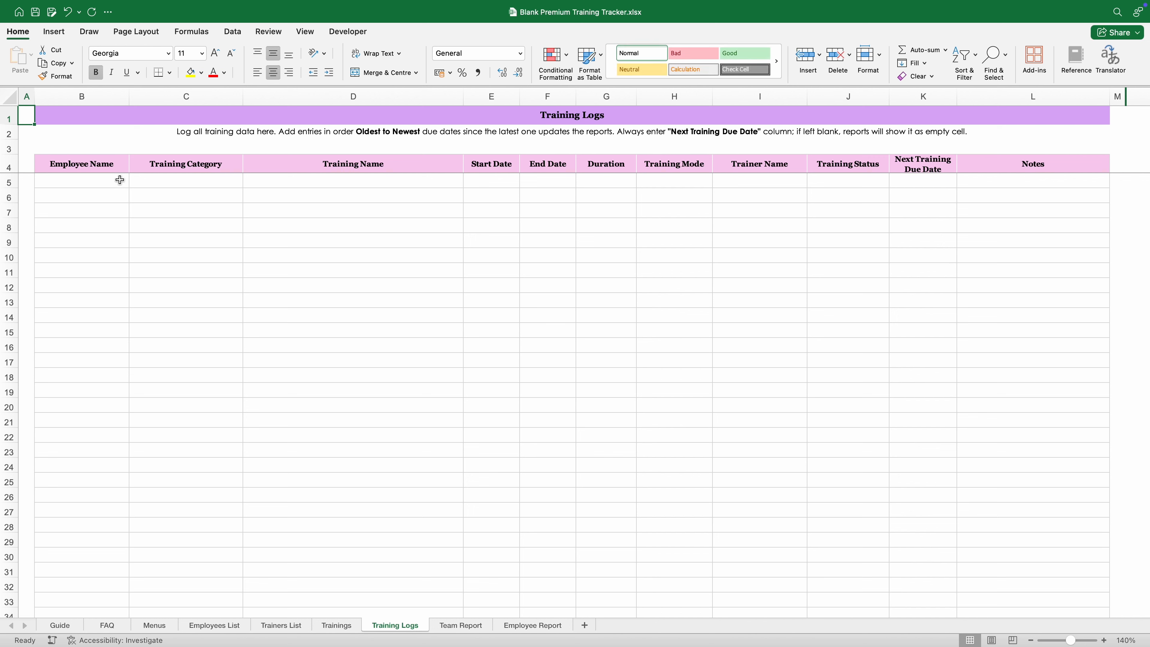
Step: Inspect the row 5 Employee Name, Training Category and Training Name dropdown lists
click(117, 165)
click(169, 166)
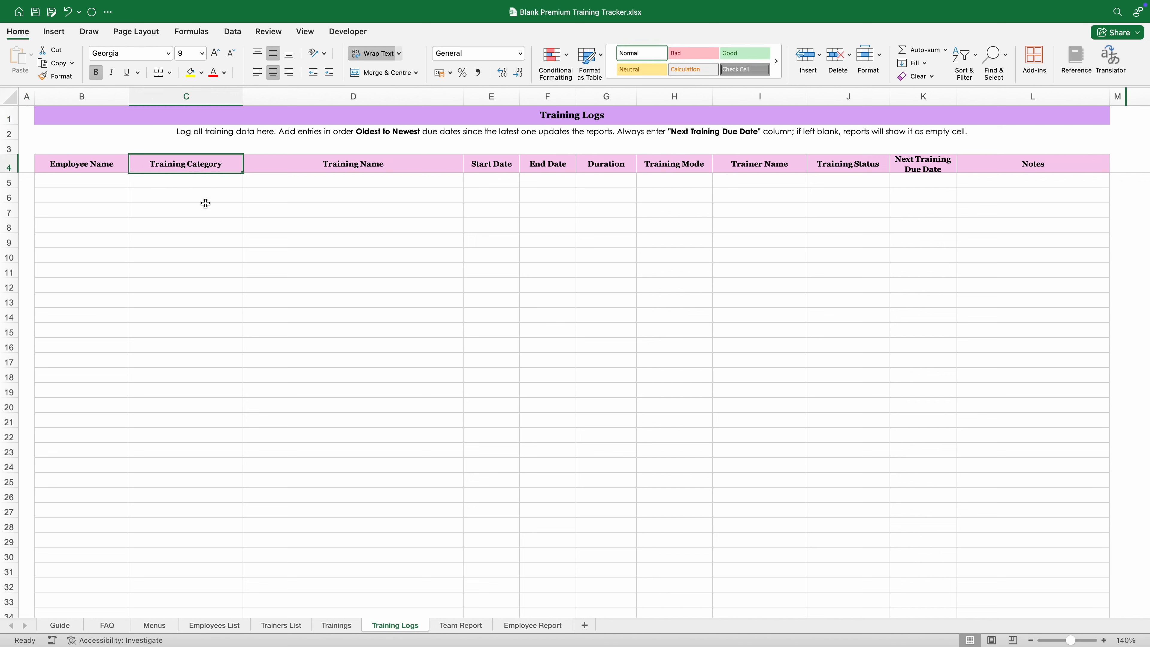
click(313, 168)
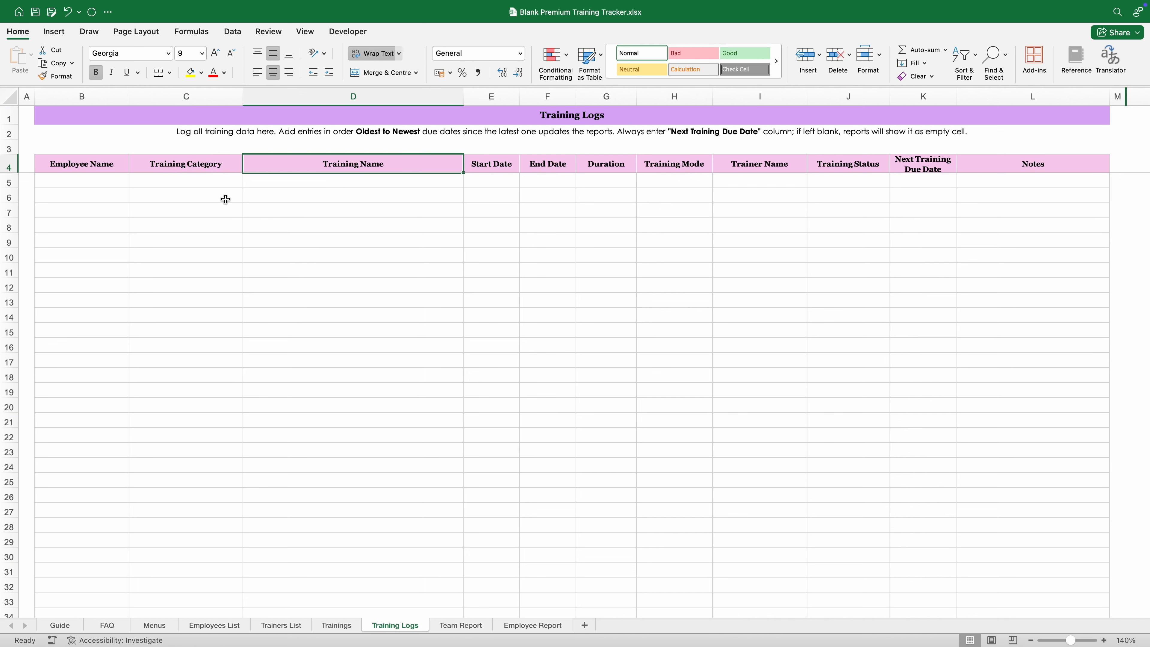
click(123, 186)
click(134, 182)
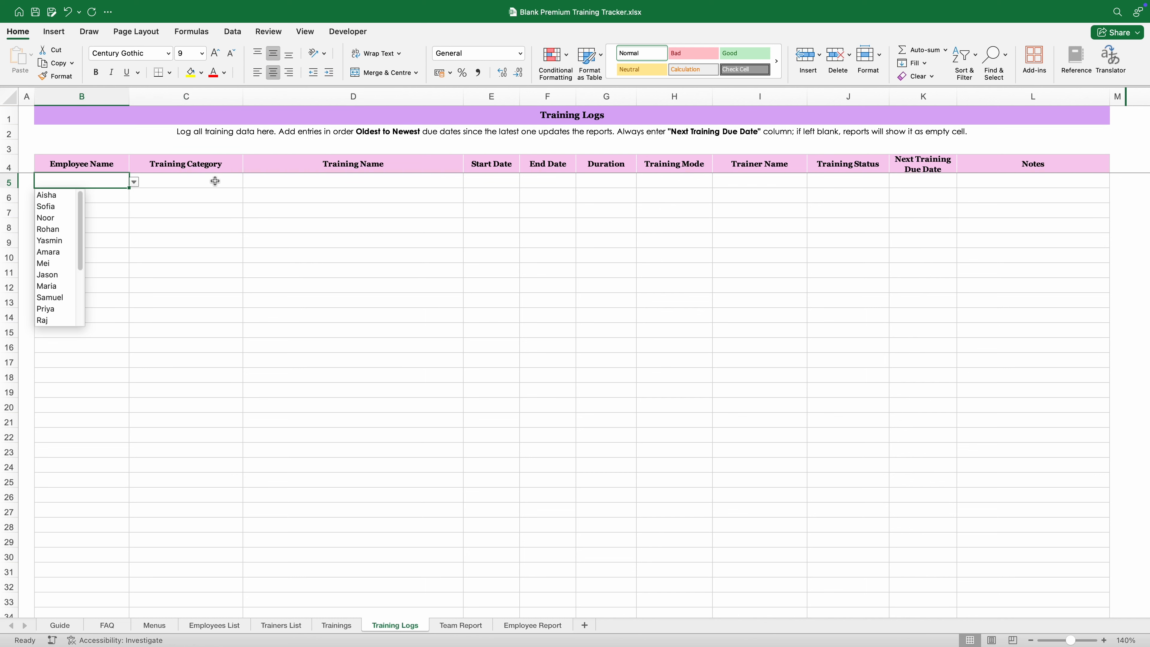
click(215, 181)
click(248, 181)
click(317, 181)
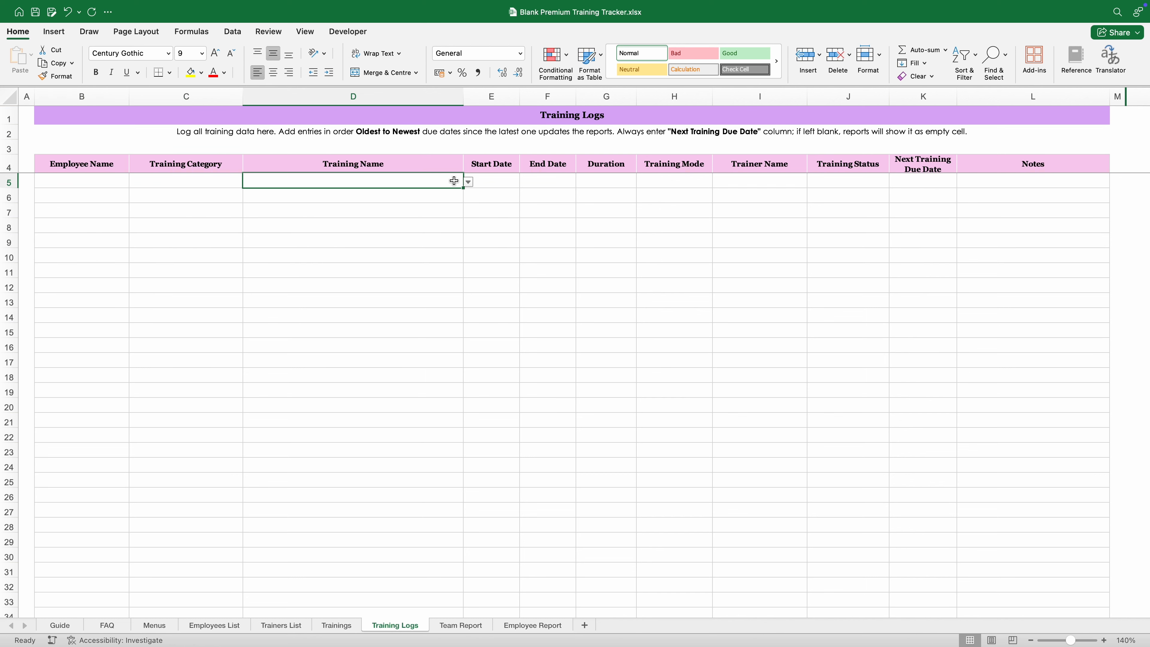
click(468, 181)
click(182, 228)
click(119, 187)
Step: Enter the employee, Soft Skills & Communication category and Effective Communication Skills in row 5
text(am)
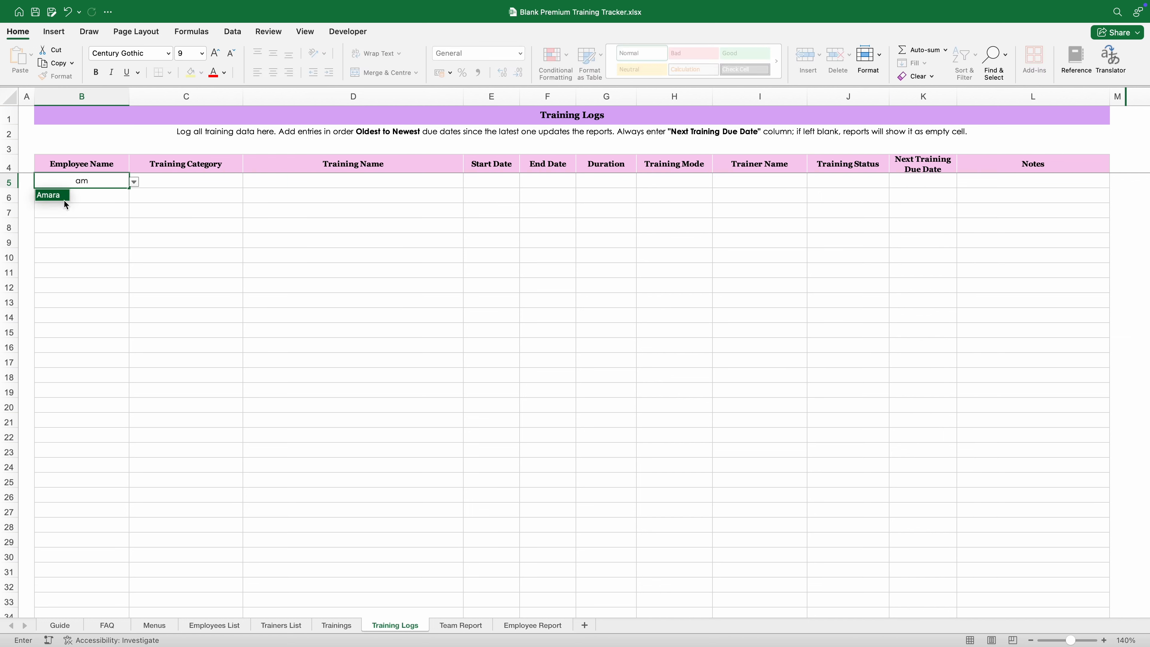
key(Return)
click(162, 182)
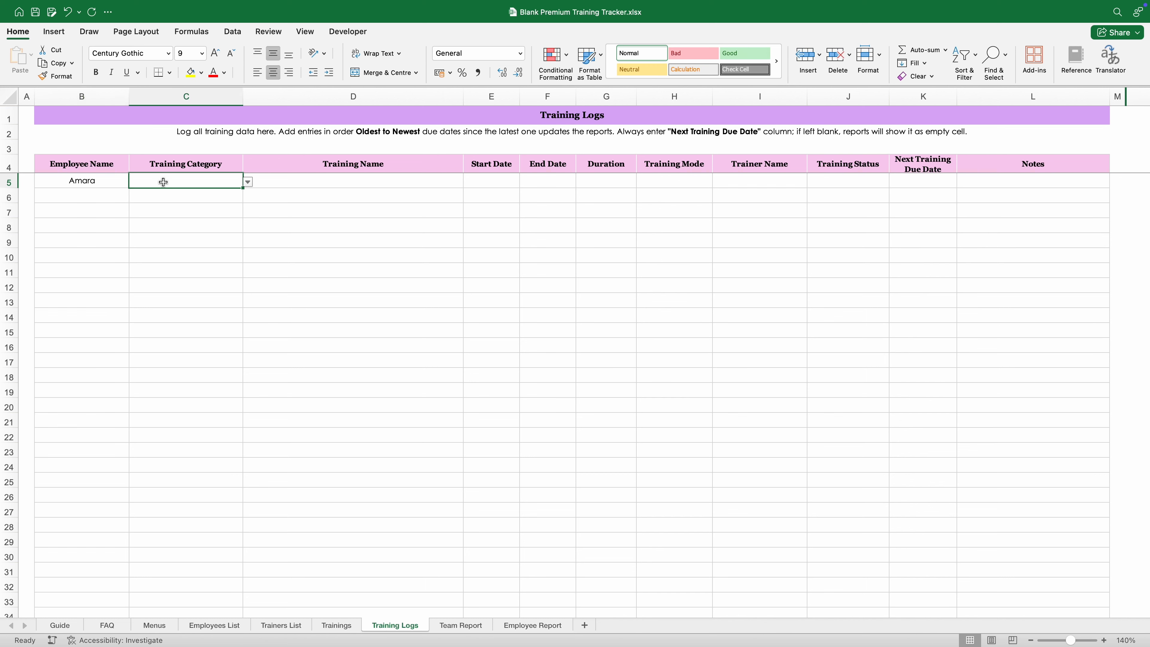
text(f)
key(BackSpace)
text(sof)
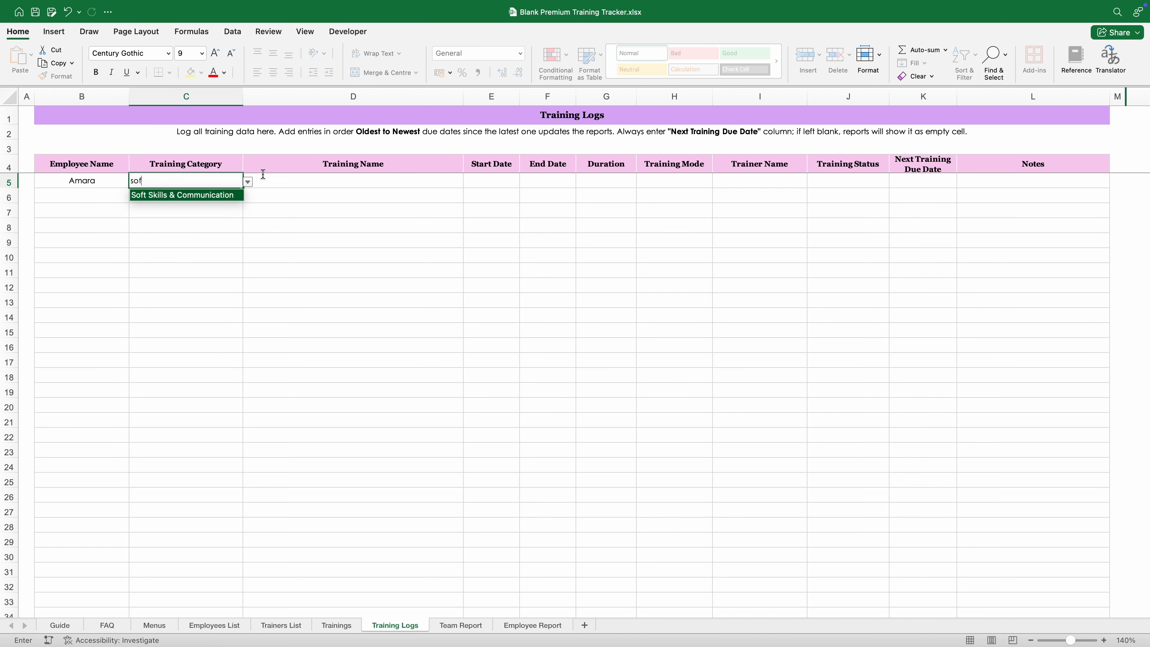
key(Tab)
text(eff)
key(Tab)
Step: Fill 09/08/2025 start and end dates, 1 Hour, External, the trainer, Completed, next due 09/08/26
key(ctrl+semicolon)
key(super+c)
key(Tab)
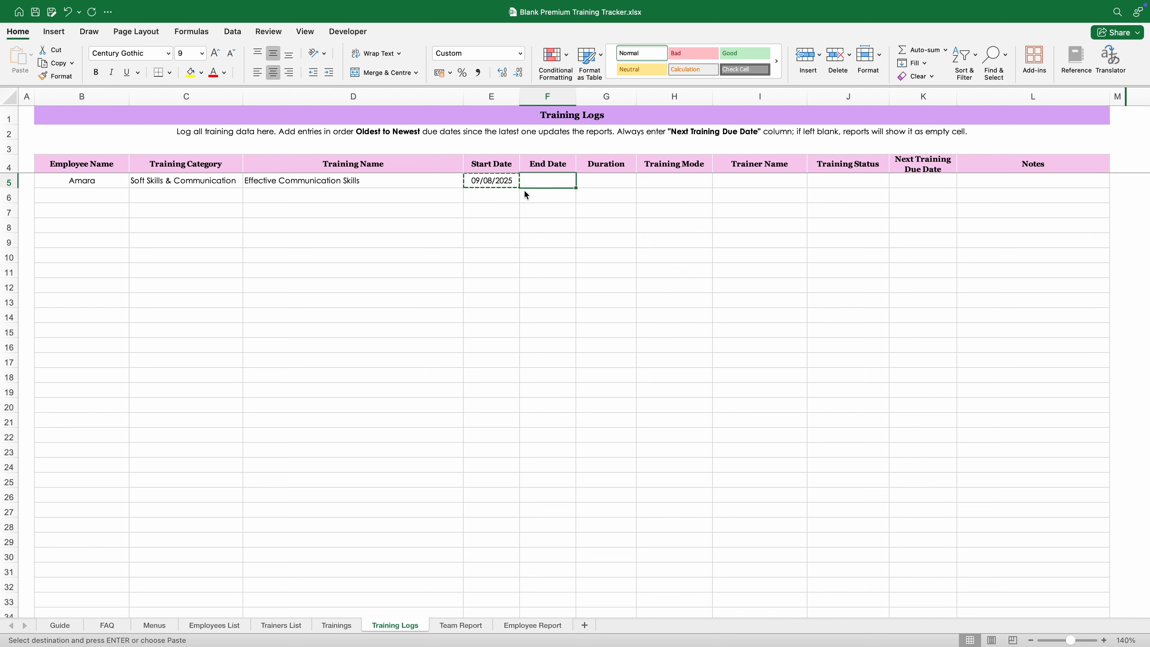
key(super+v)
key(Tab)
text(1 Hour)
key(Tab)
text(External)
key(Tab)
text(David Patel)
key(Tab)
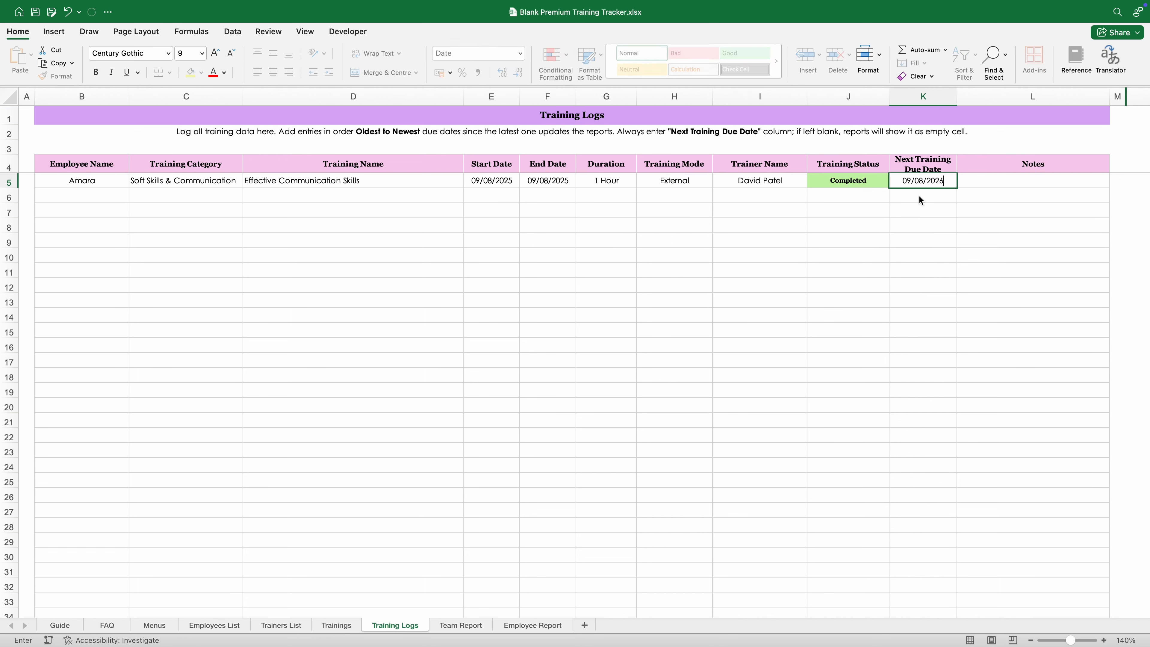
key(Return)
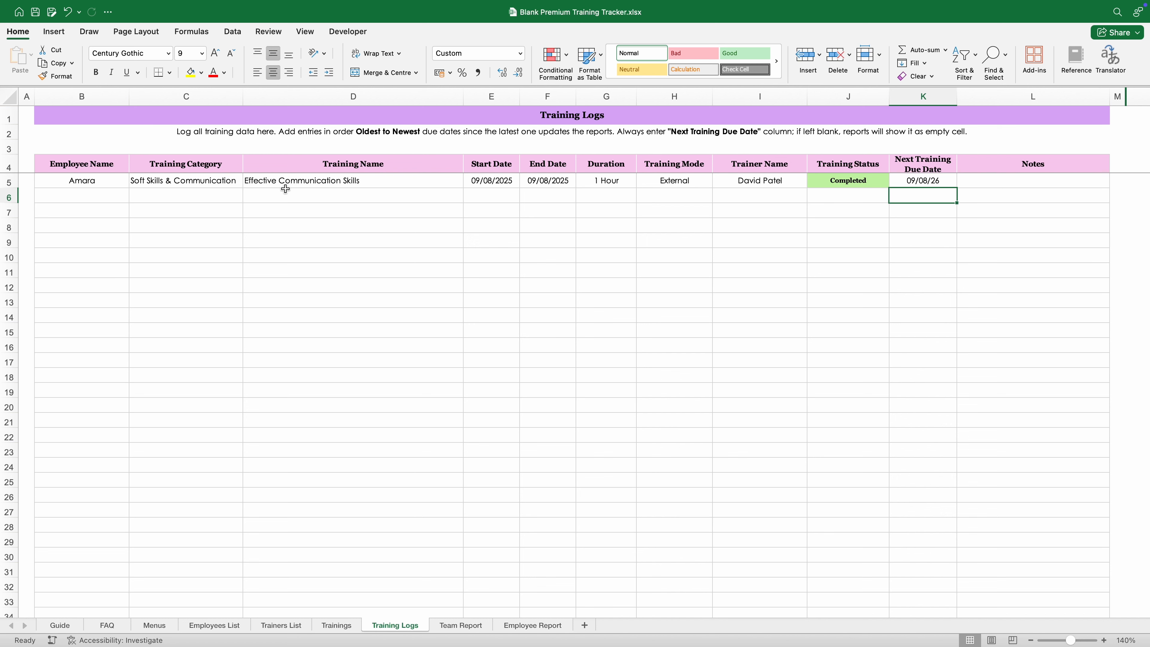
click(288, 185)
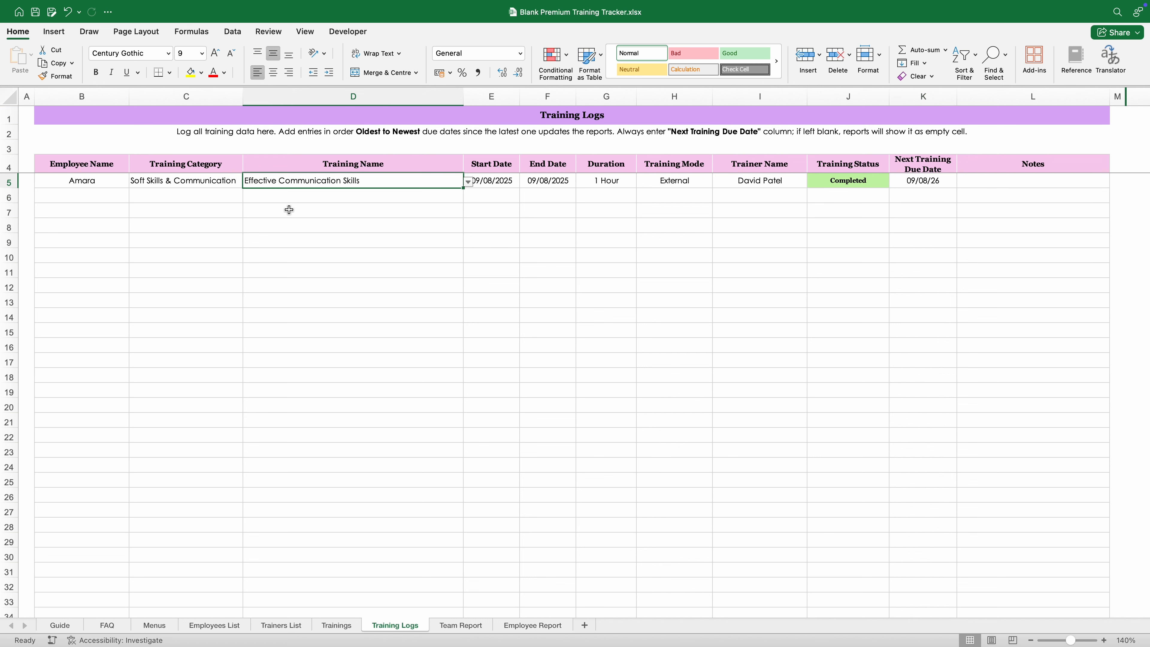
click(300, 240)
click(545, 186)
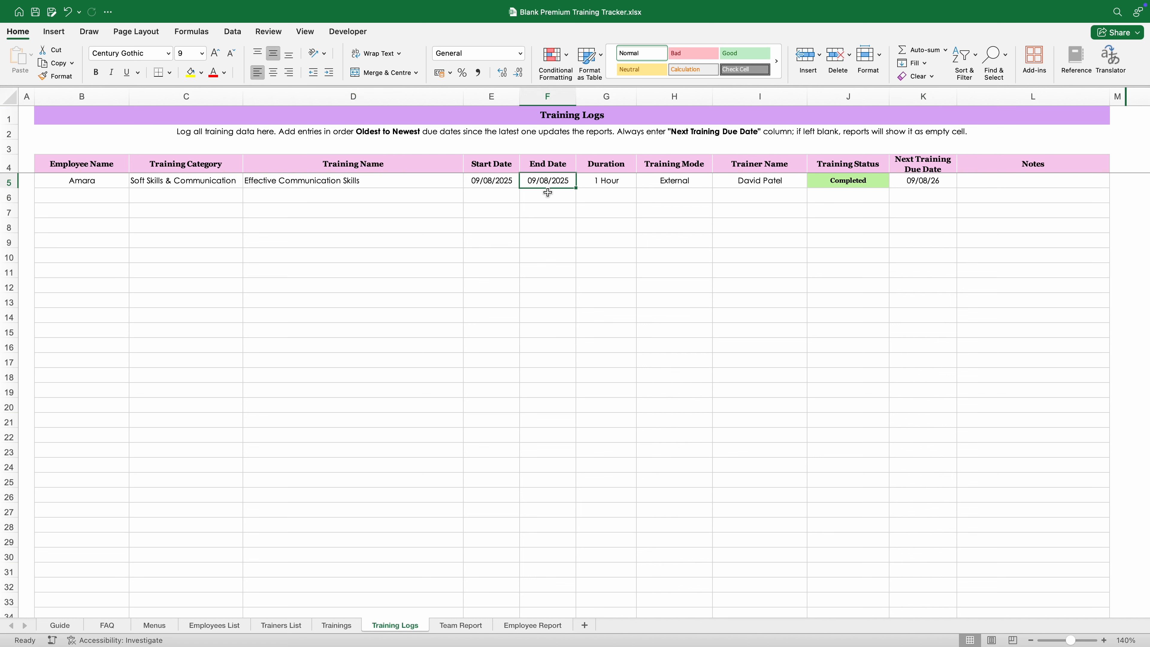
click(542, 225)
click(919, 185)
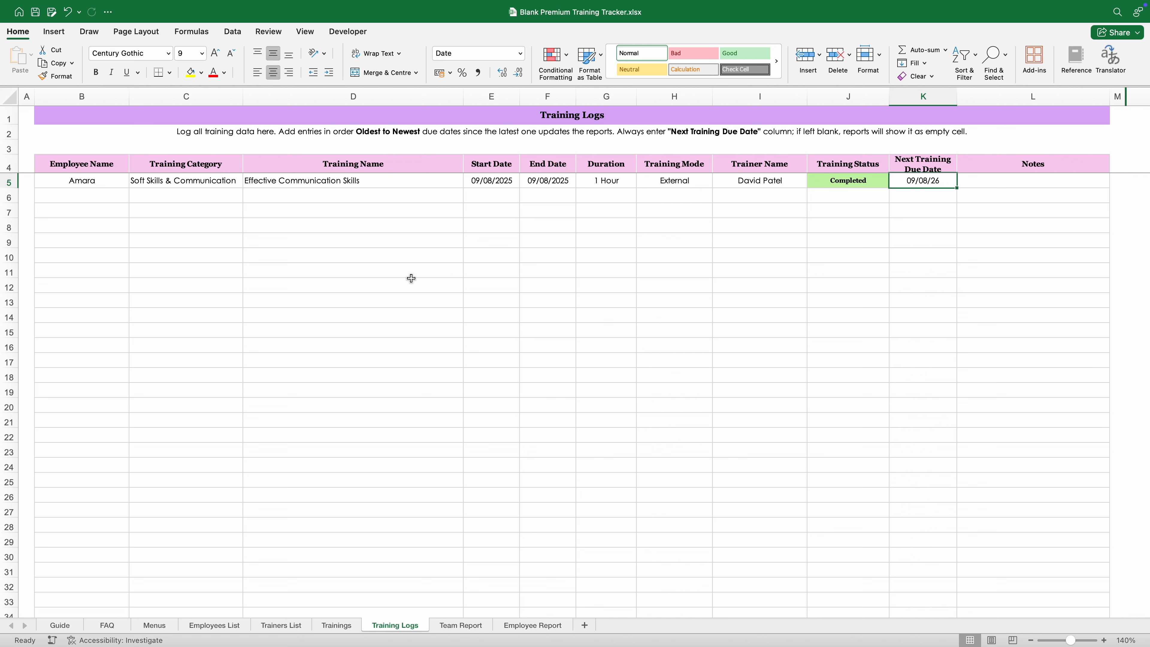
click(97, 185)
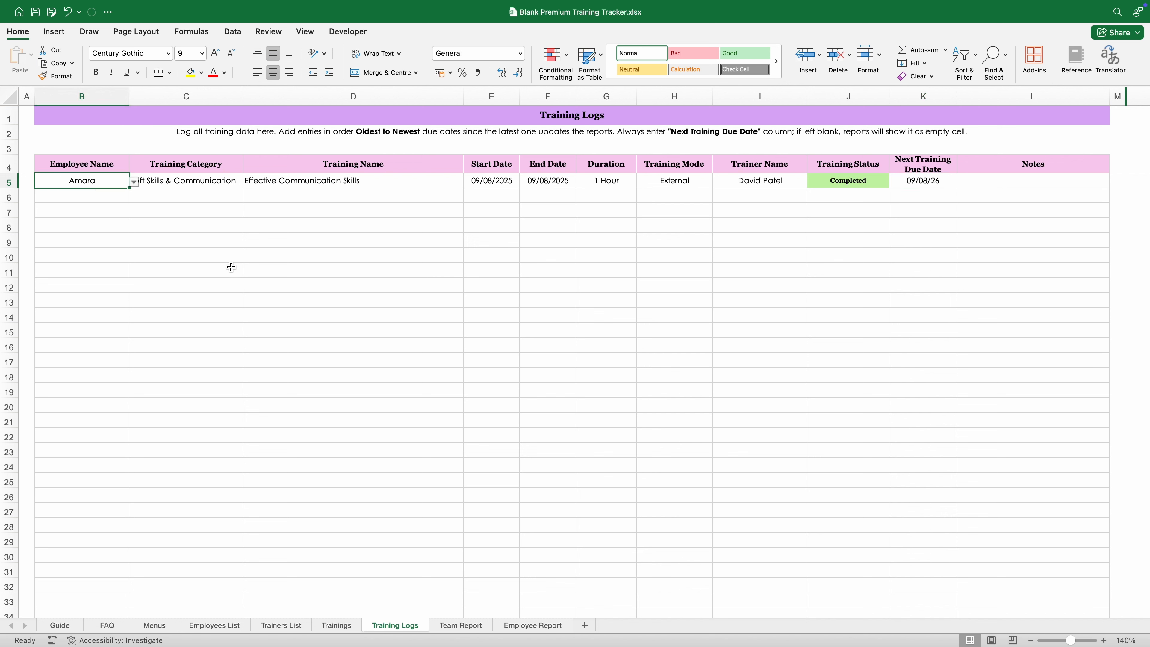
click(228, 269)
click(916, 185)
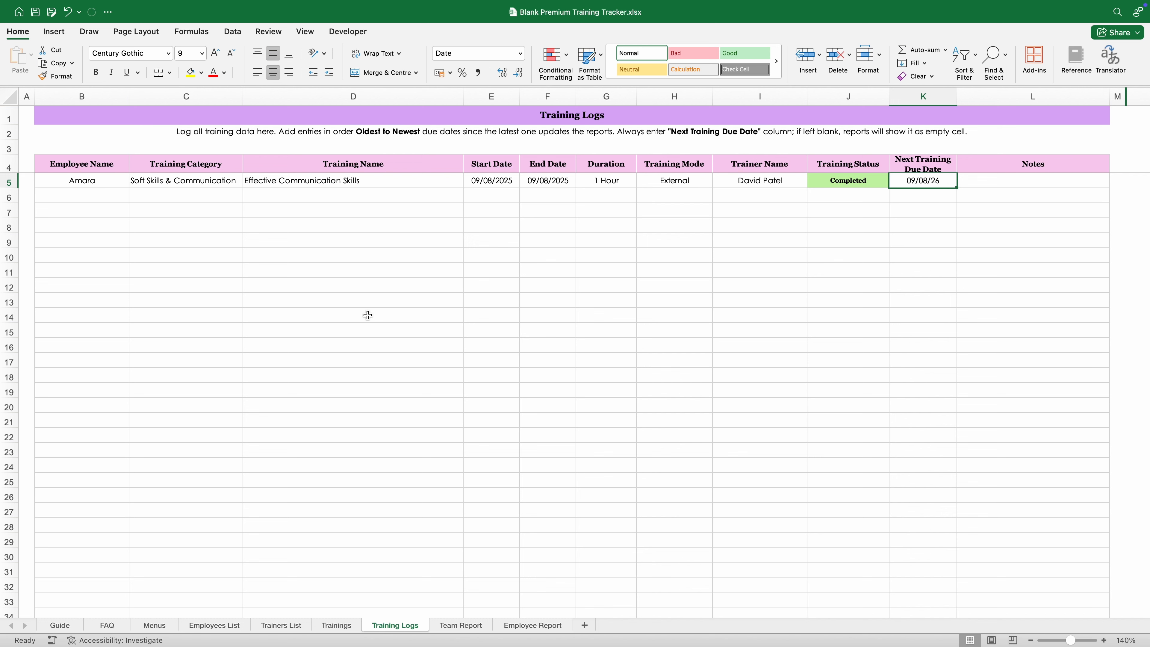
Step: Choose the row 6 employee from the name list for another Effective Communication Skills entry
click(108, 196)
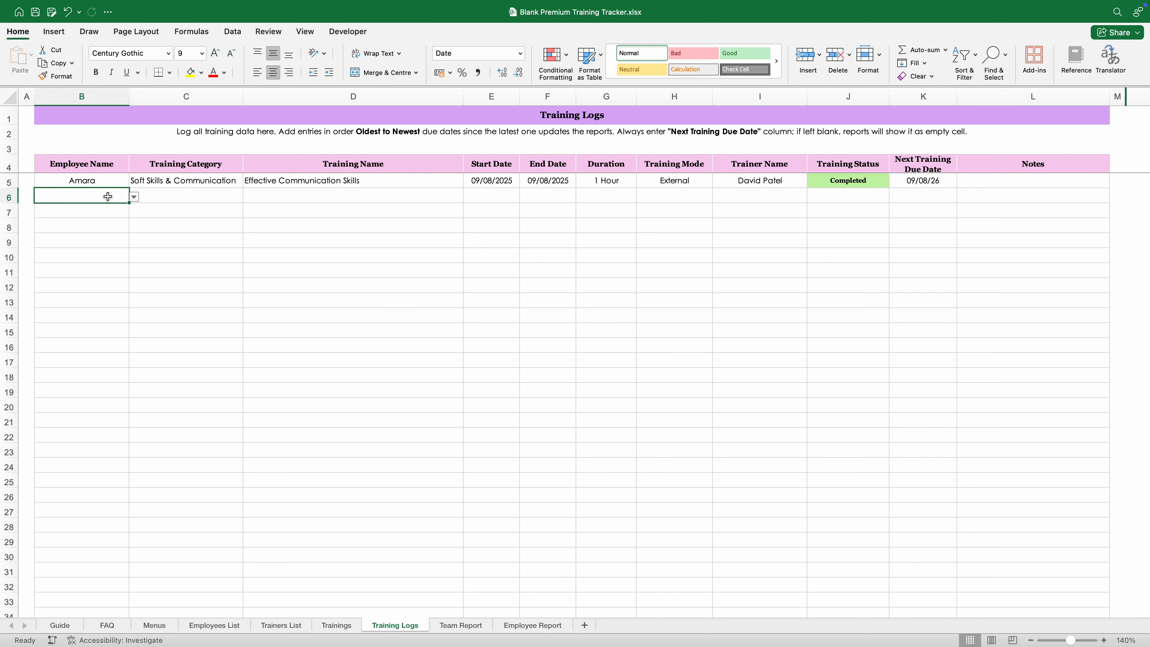
click(134, 196)
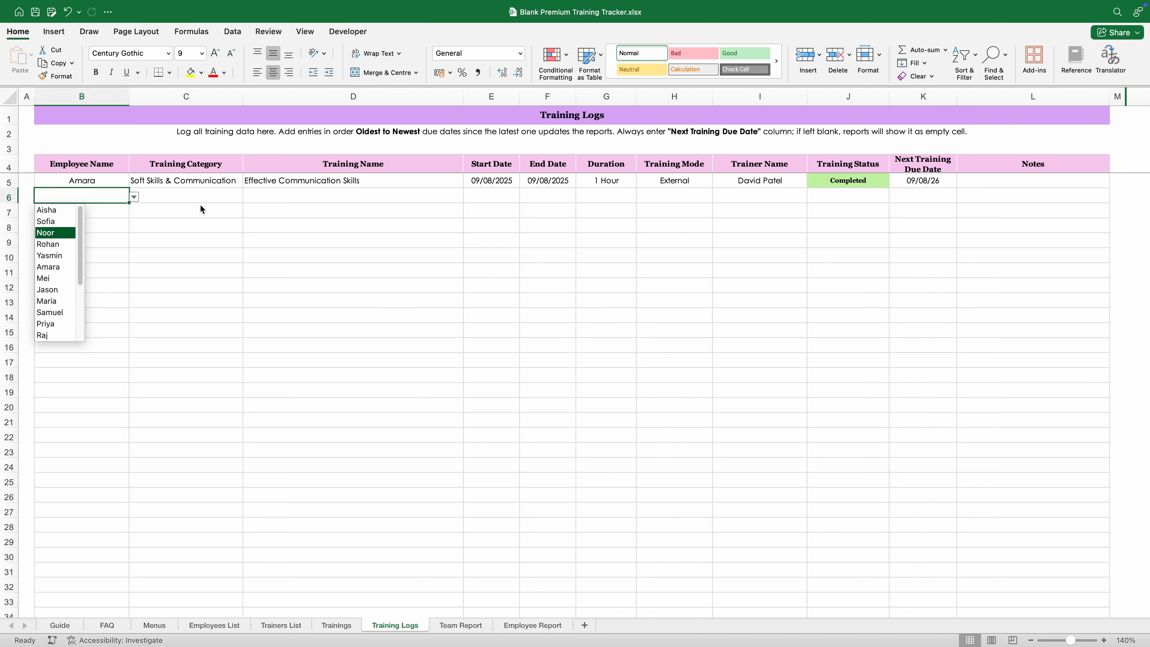
key(Return)
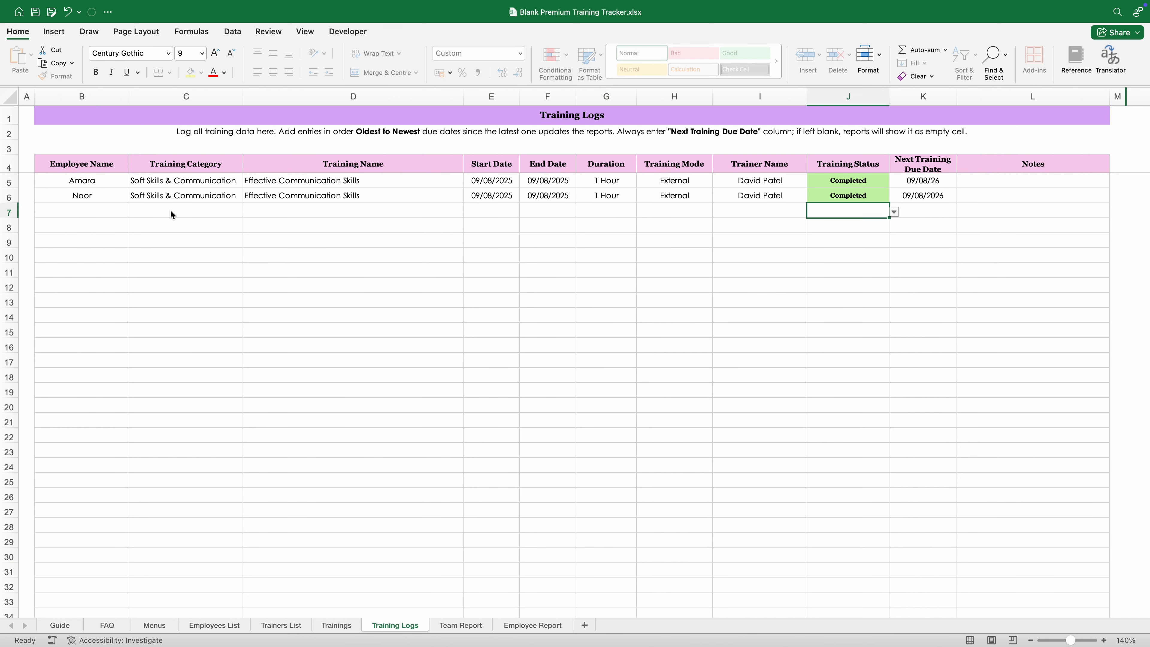
Step: Log row 7: Compliance & Safety Fire Safety and Evacuation Training on 09/15/2025, Completed, next due 2026-09-20
click(81, 210)
text(Jason	Compliance & Safety	Fire Safety and Evacuation Training	09/15/2025	09/15/2025	3 Hour	External)
click(761, 238)
key(Tab)
text(Completed	20)
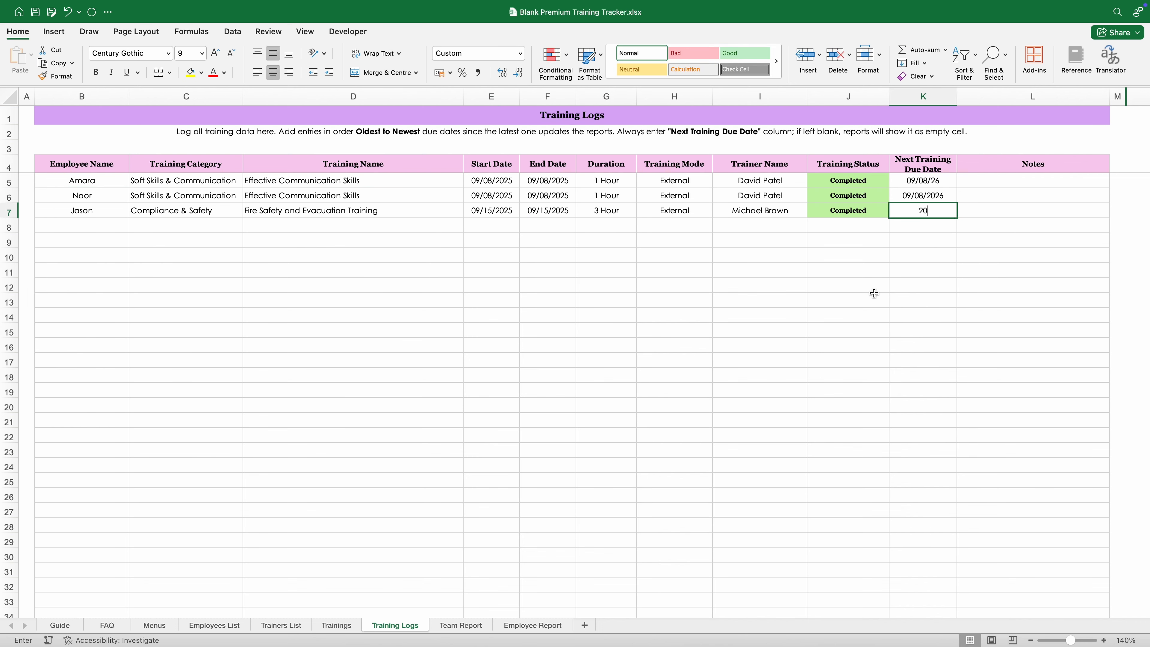
text(26-09-20)
click(185, 300)
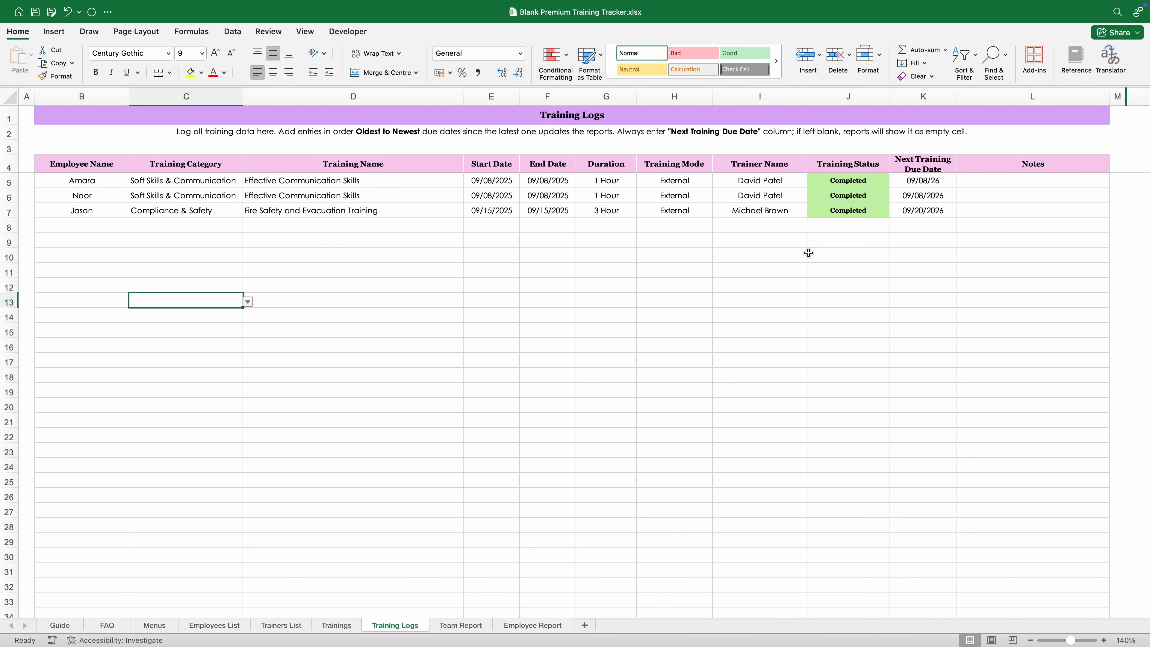
click(907, 212)
click(606, 285)
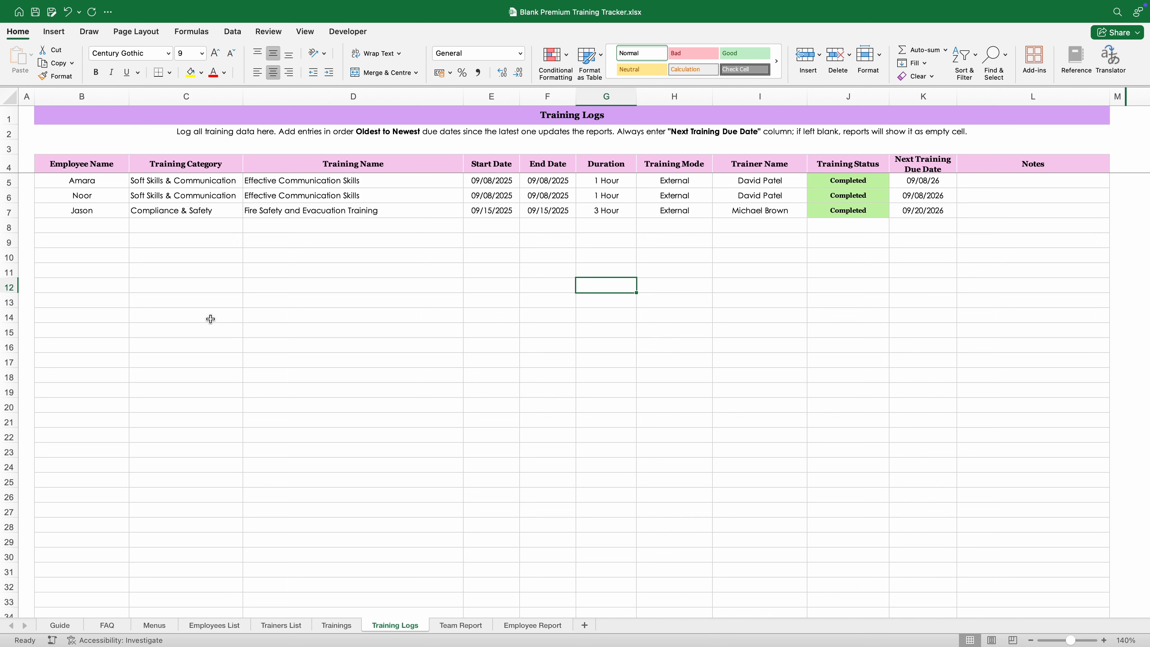
Step: Log row 9's Onboarding & Orientation Company Overview and Mission session: 2 Hour, In House, Completed
click(123, 242)
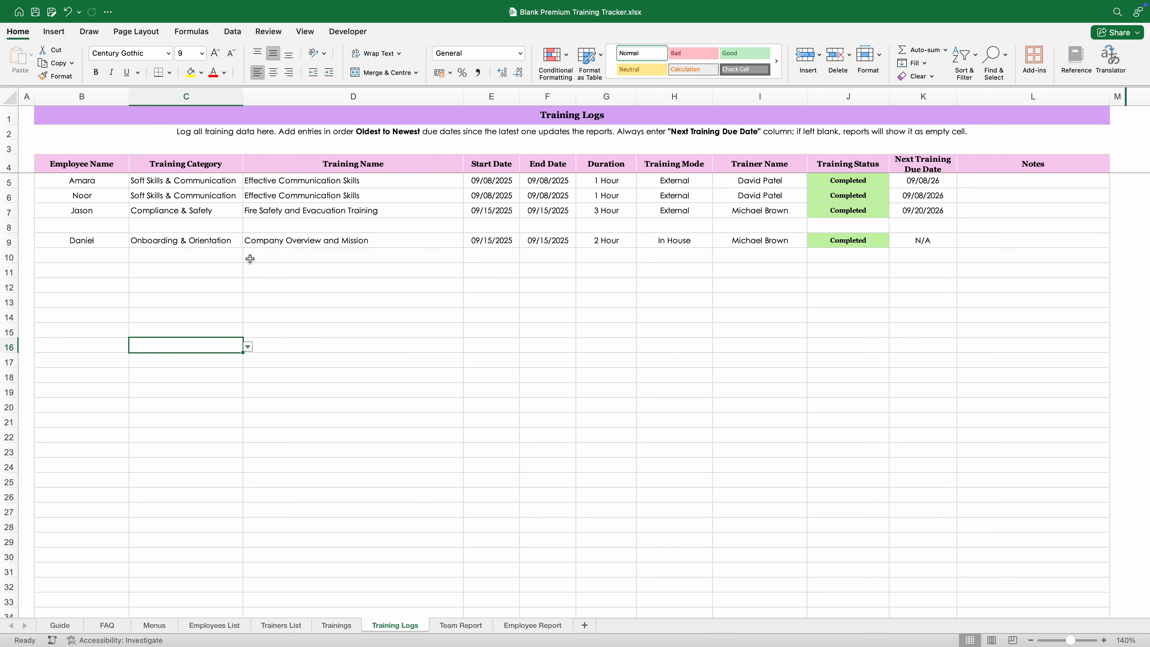
click(273, 244)
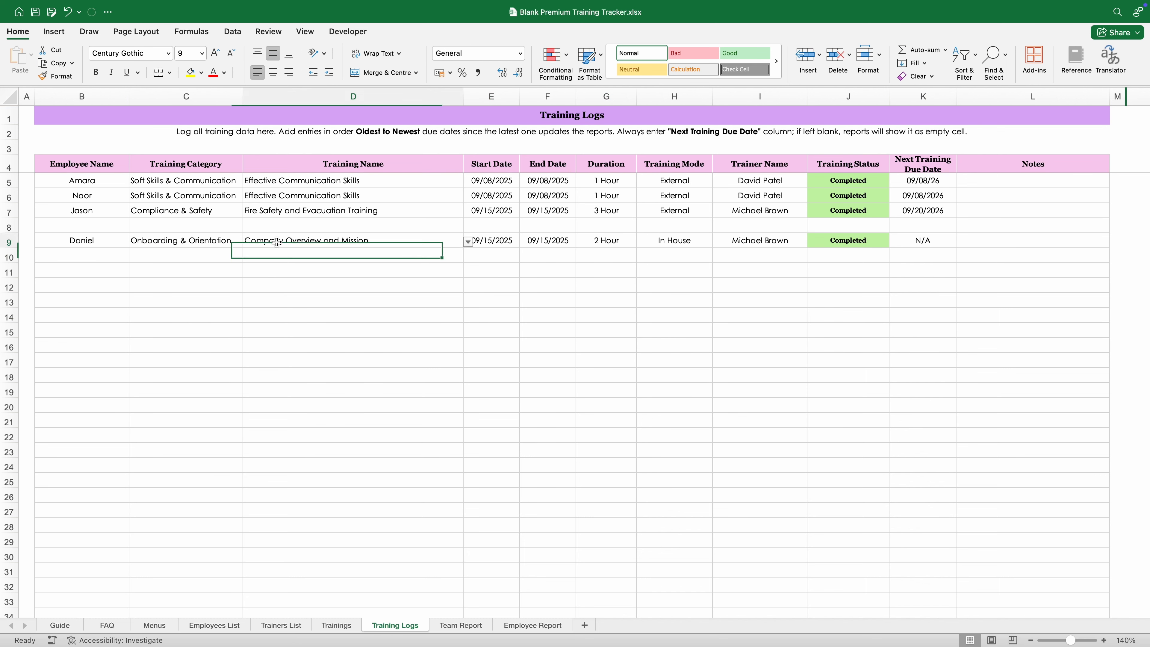
click(255, 309)
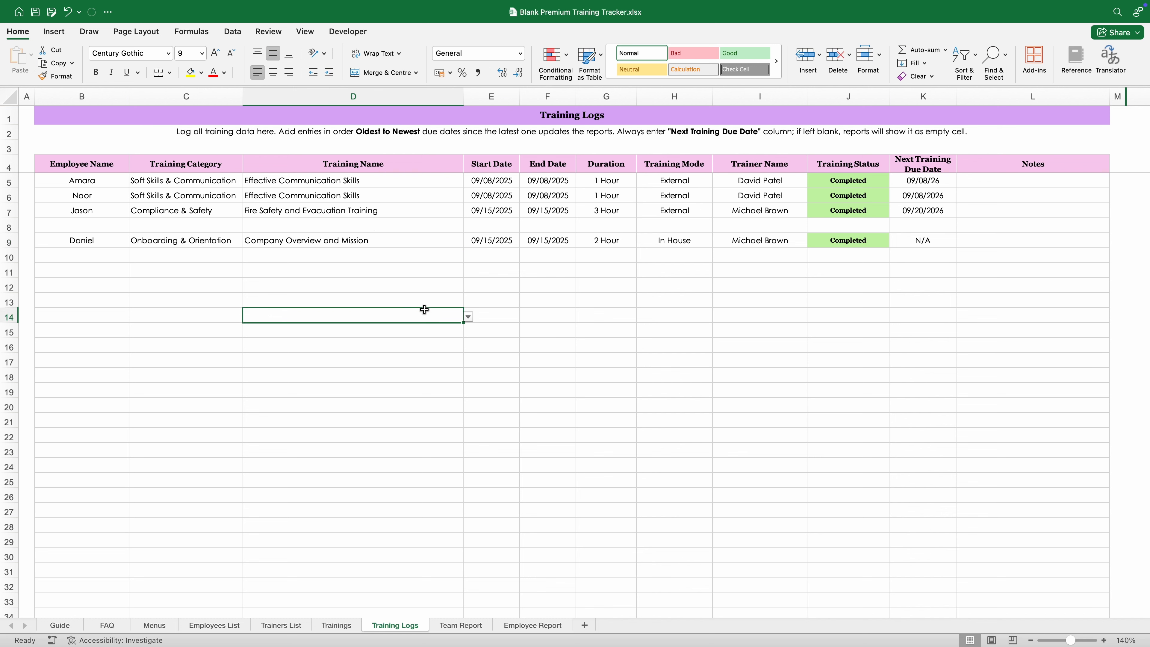
Step: Compare the N/A and 09/20/2026 next due dates in column K, then view the Team Report
click(922, 245)
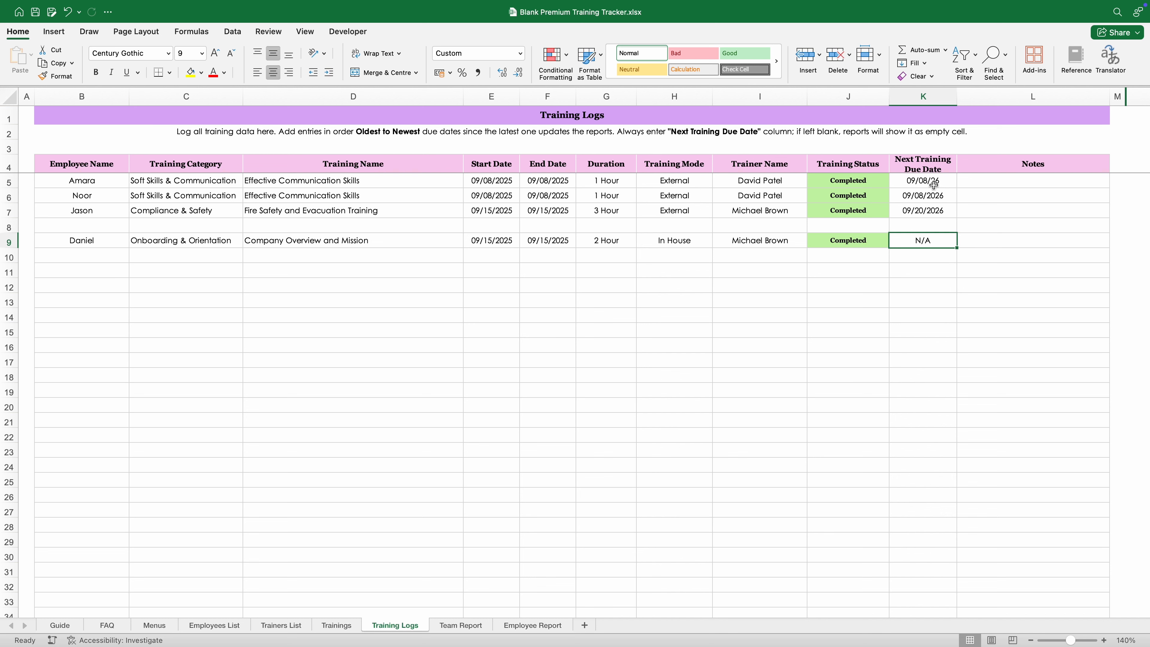
click(930, 166)
click(931, 211)
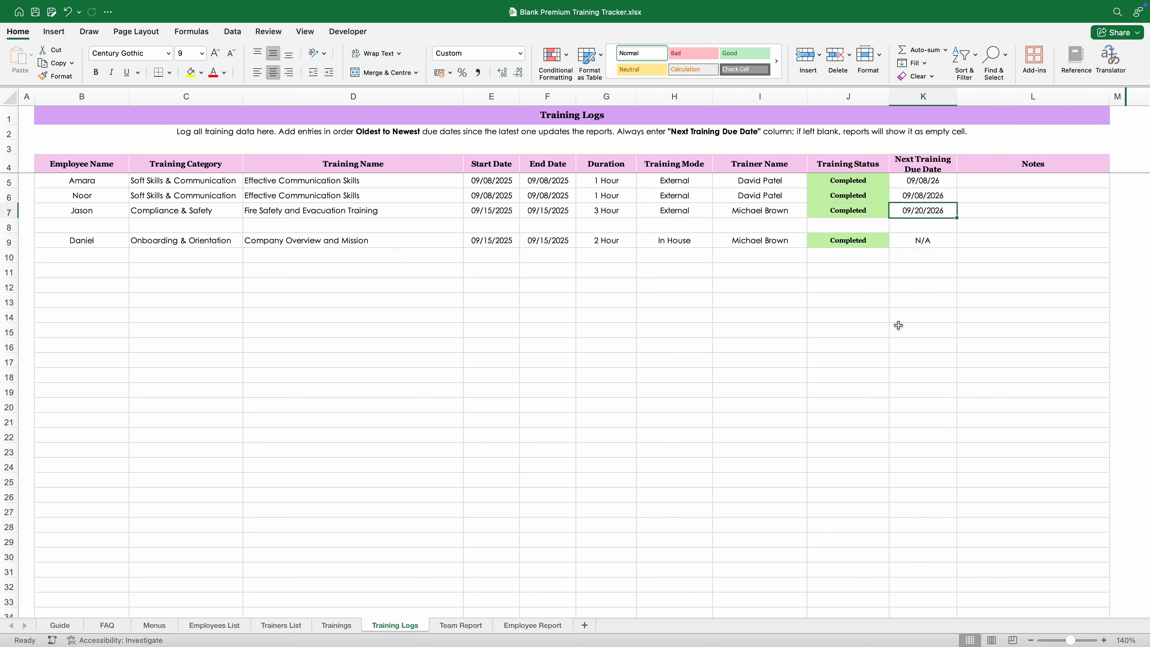
click(925, 244)
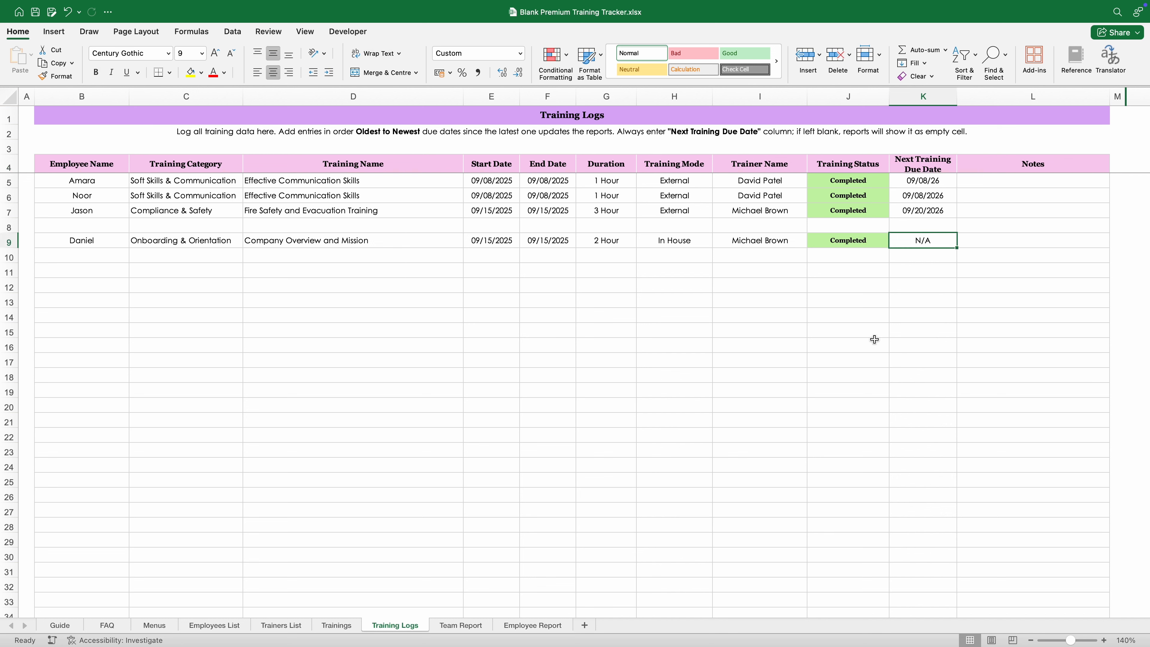
click(381, 320)
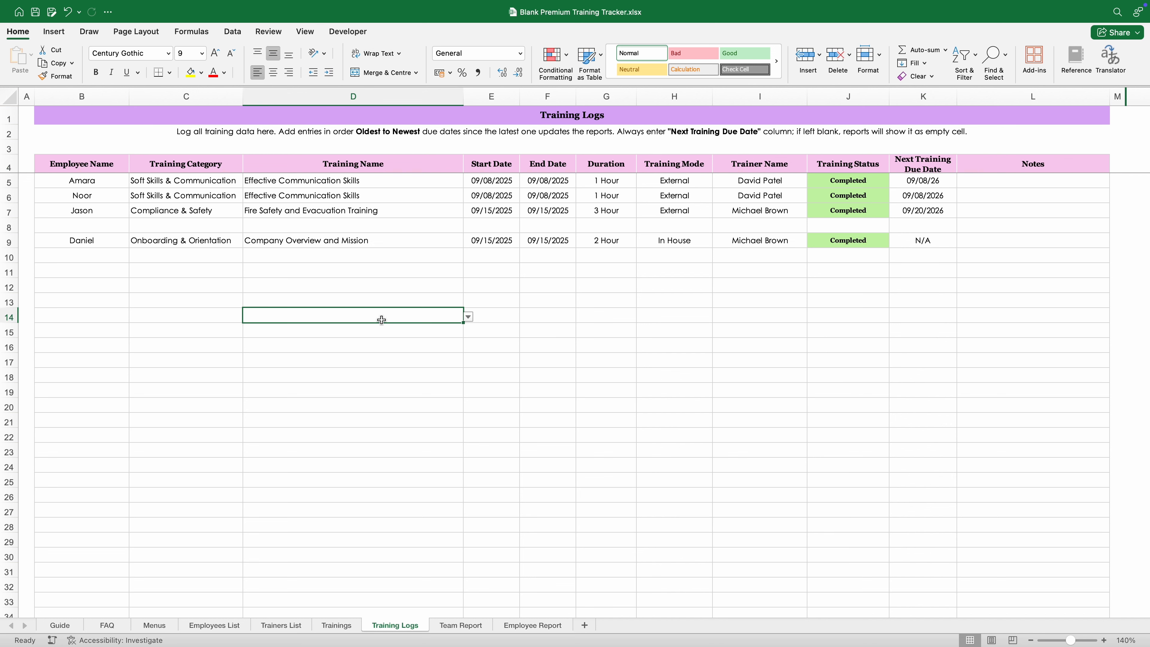
click(522, 346)
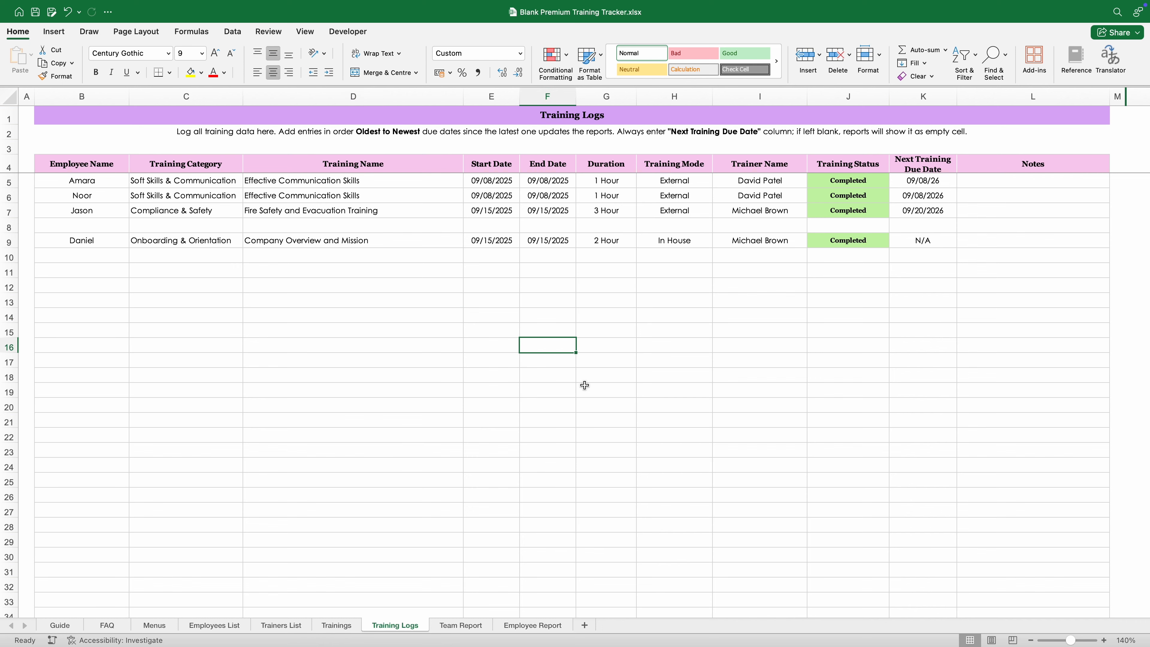
click(481, 627)
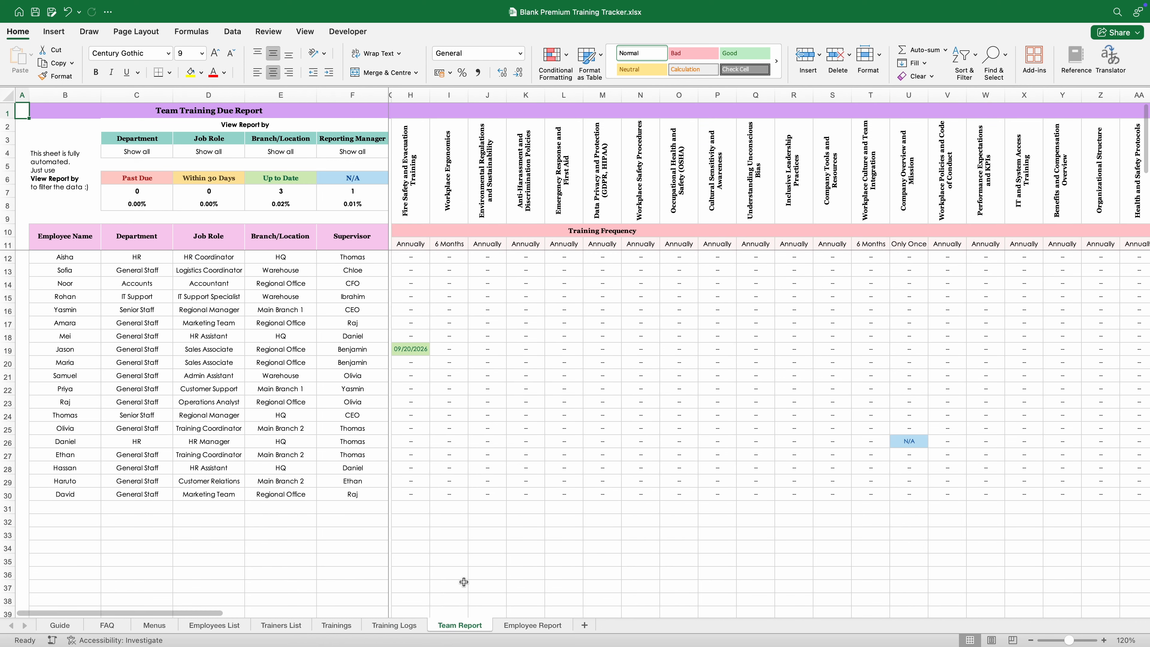
Step: Fill row 11 with employee, category, training, 15/09/2025 dates, 2 Hour, In House and trainer
click(417, 629)
click(105, 274)
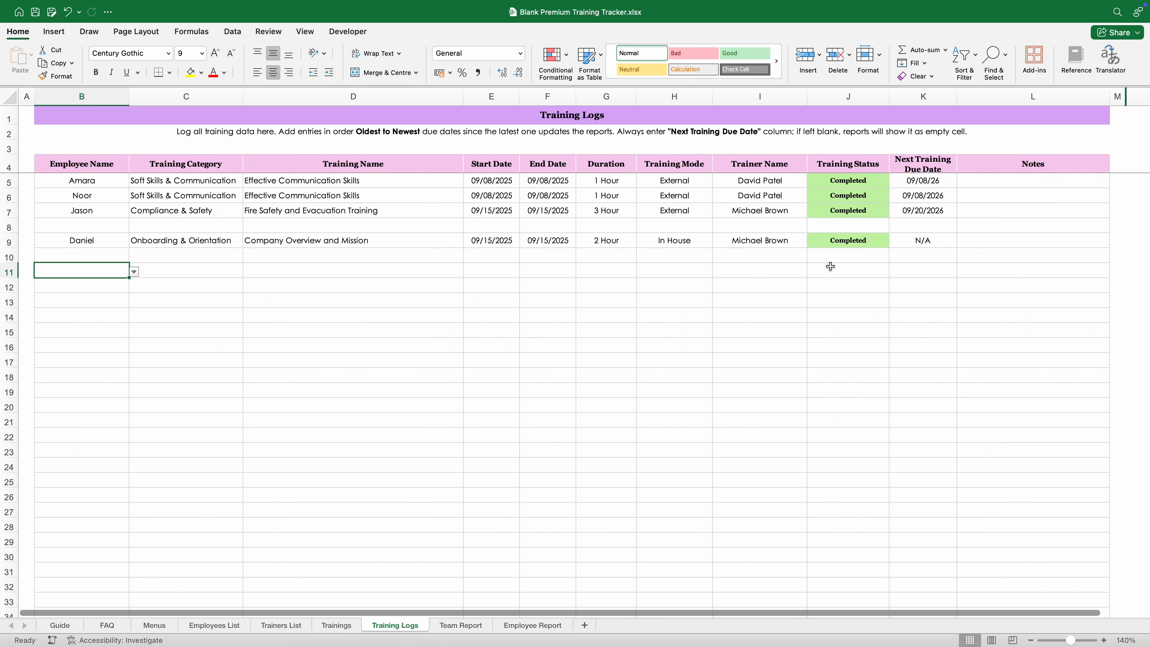
click(134, 272)
text(J)
key(Tab)
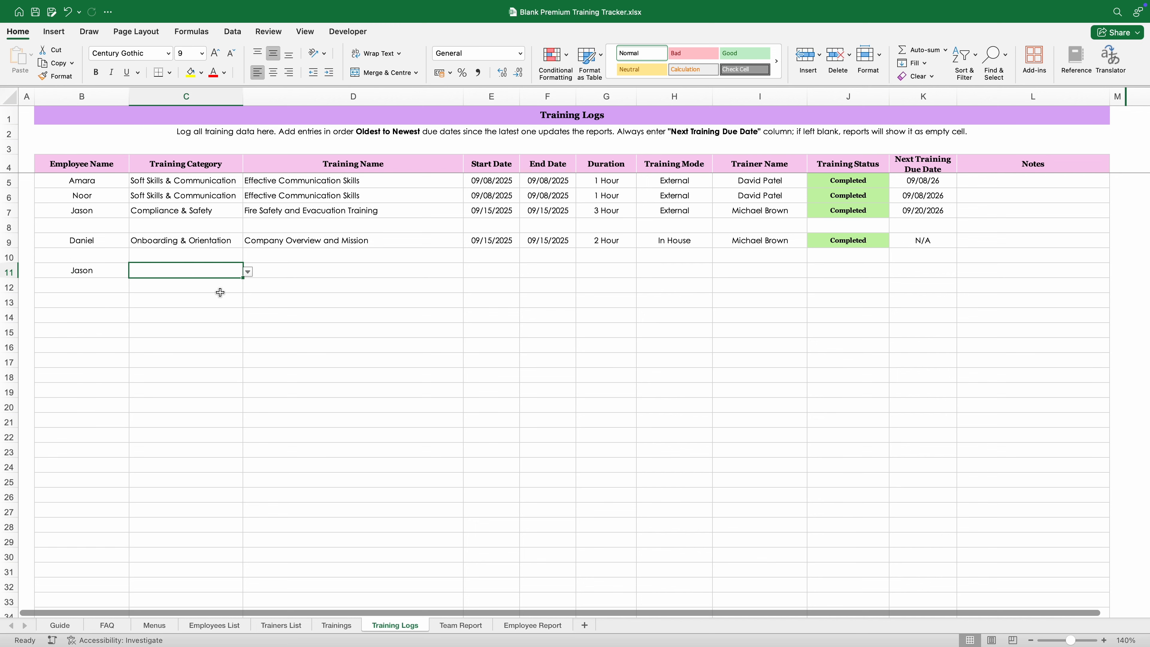
text(O)
key(Tab)
text(C)
key(Tab)
text(15/09/205)
key(Tab)
text(15/09/2025)
key(Tab)
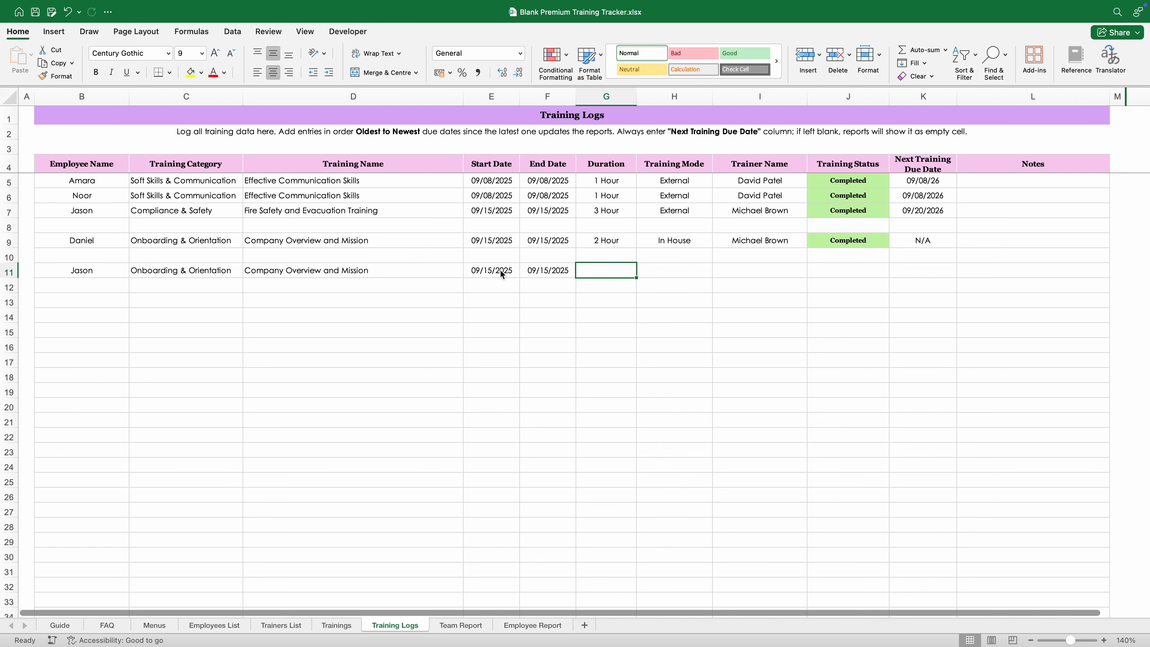
text(2)
key(Tab)
text(In)
key(Tab)
text(M)
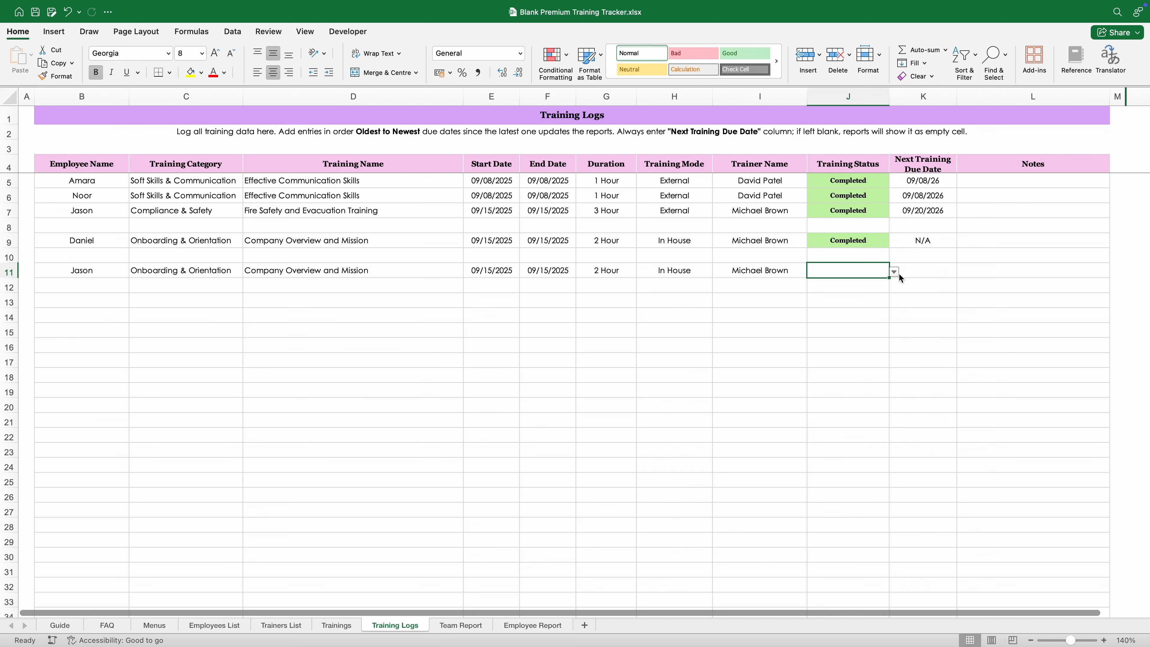
Step: Set row 11's training status to Scheduled and enter Scheduled as its next due date
click(894, 272)
click(848, 285)
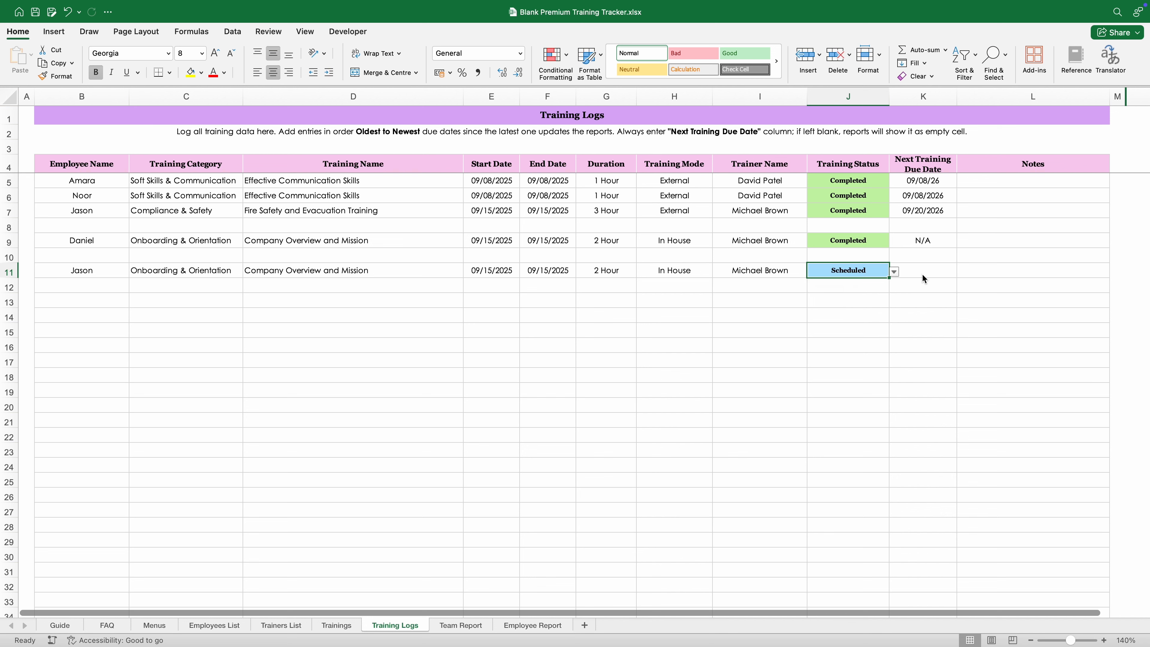
click(921, 273)
text(Scheduled)
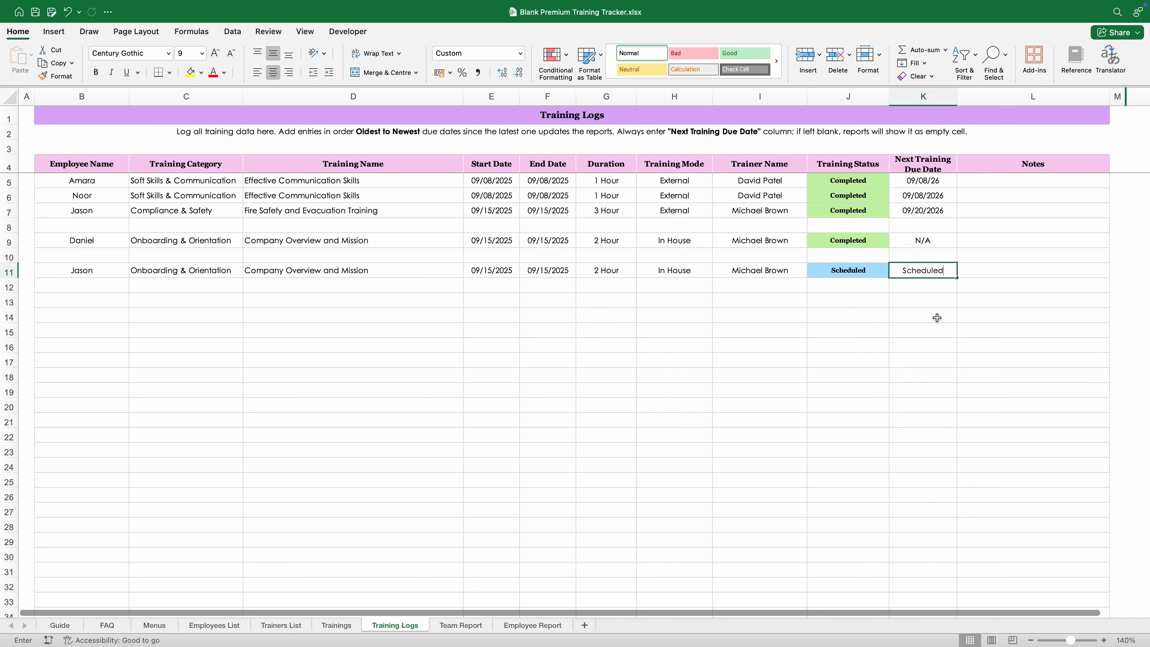
key(Return)
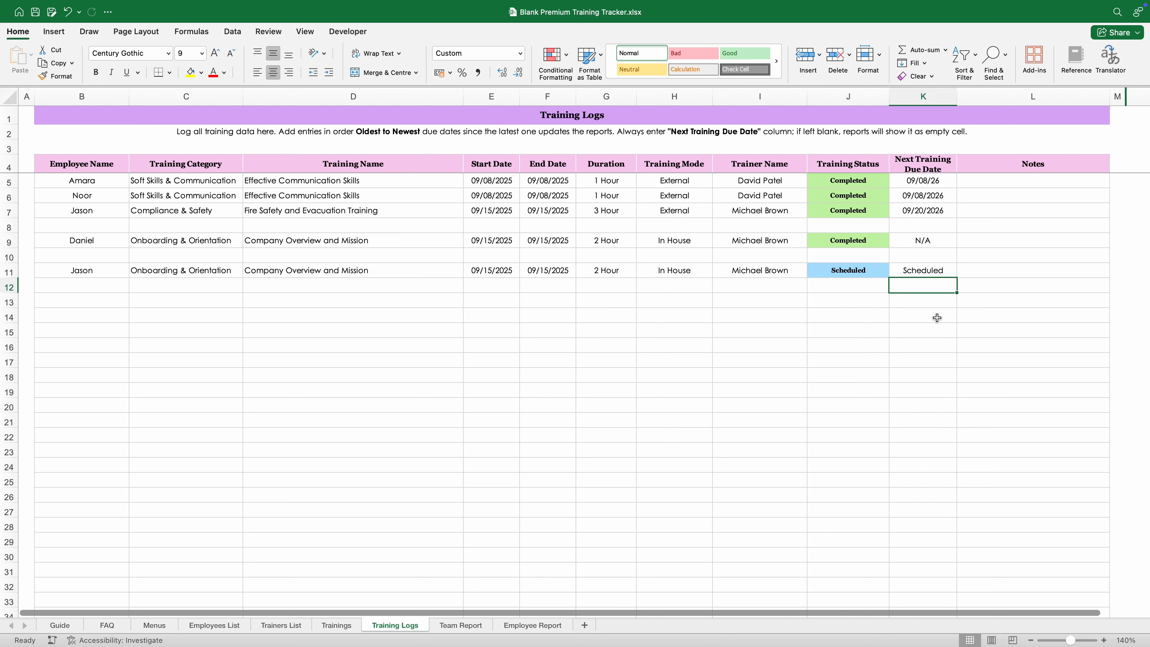
key(Left)
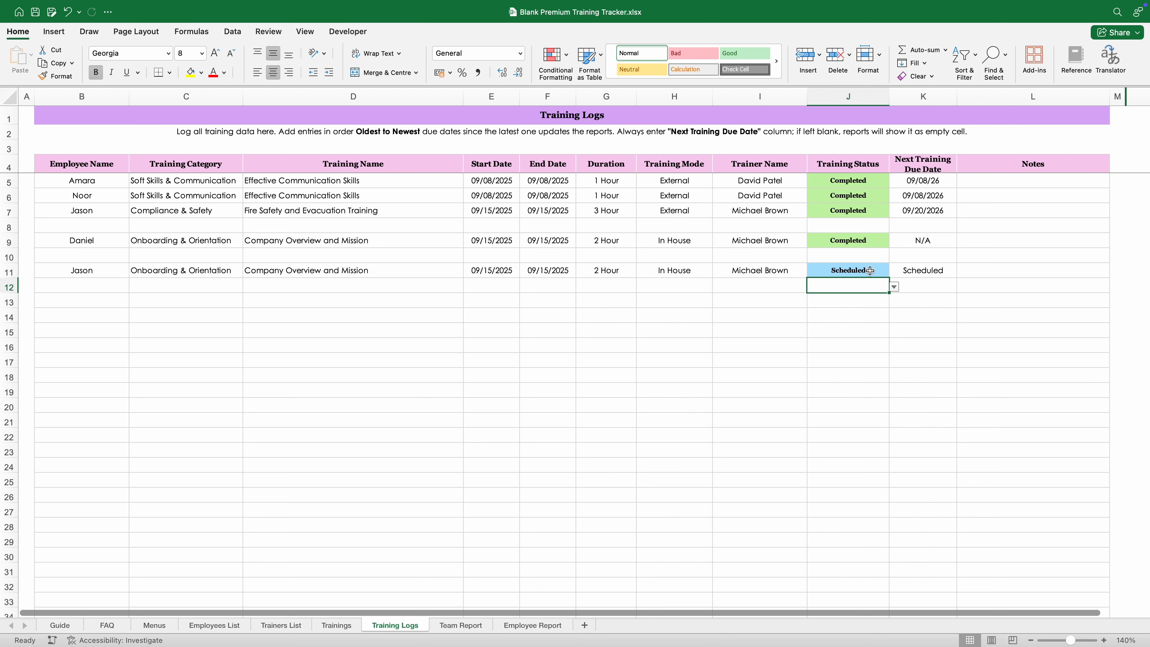
Step: Change row 11's status to In Progress and enter In Progress in K11
click(869, 270)
click(894, 271)
click(845, 312)
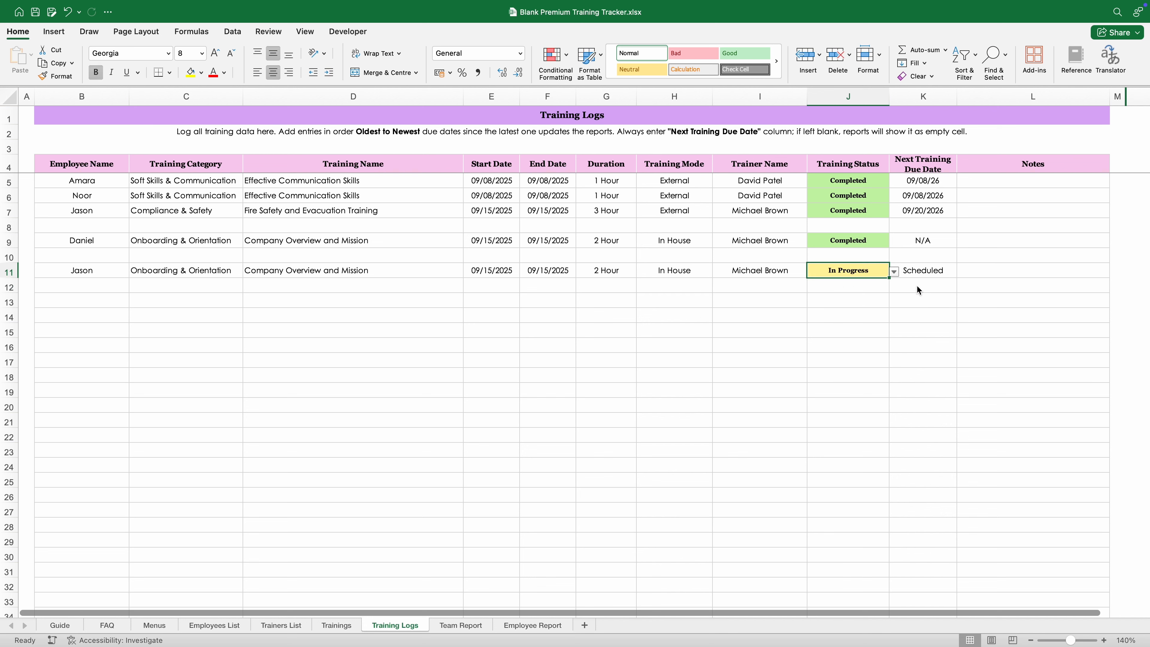
key(Right)
text(In Progress)
key(Return)
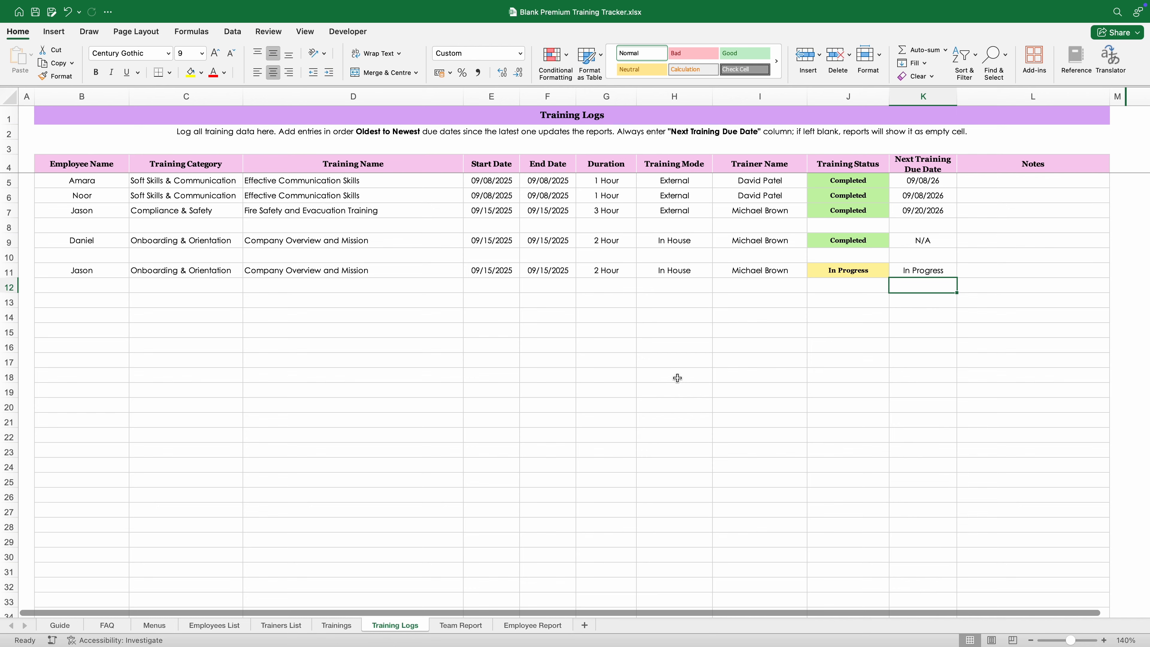
key(Up)
Step: Check the In Progress entry on the Team Report and review the Guide sheet
click(470, 629)
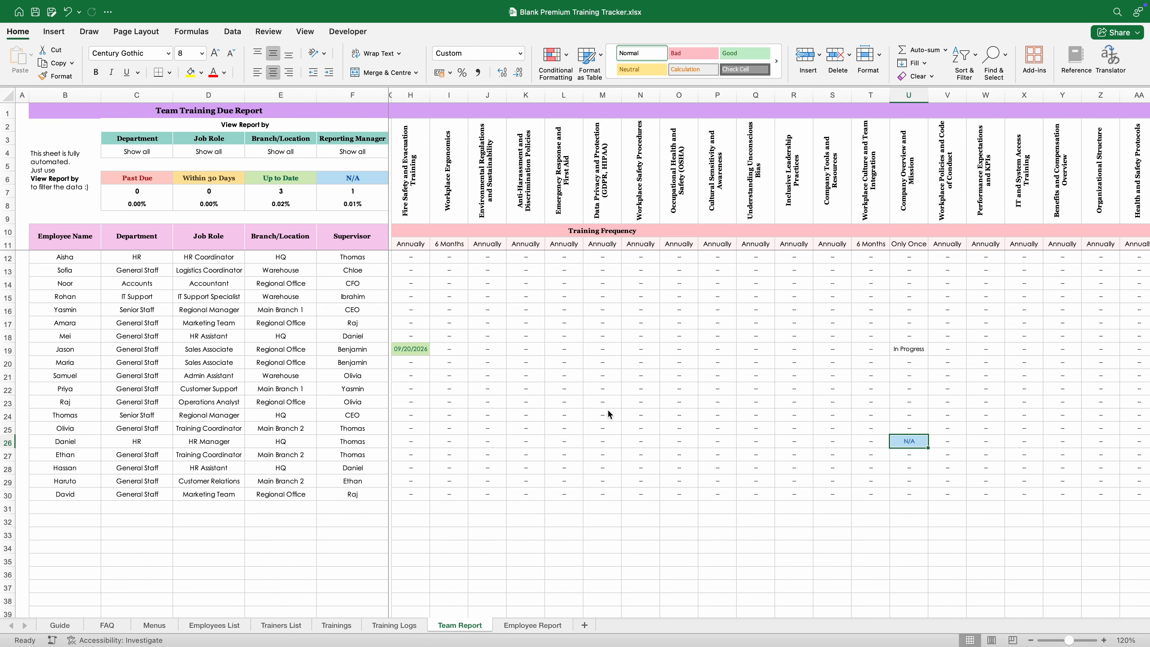
click(909, 351)
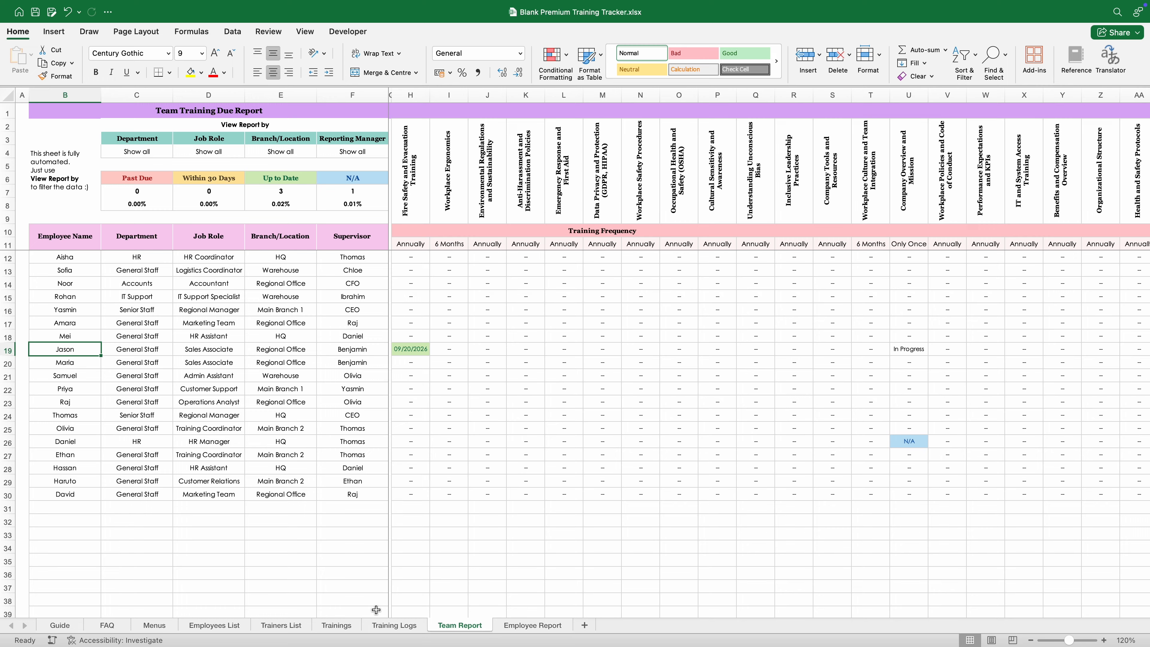
click(393, 624)
click(246, 332)
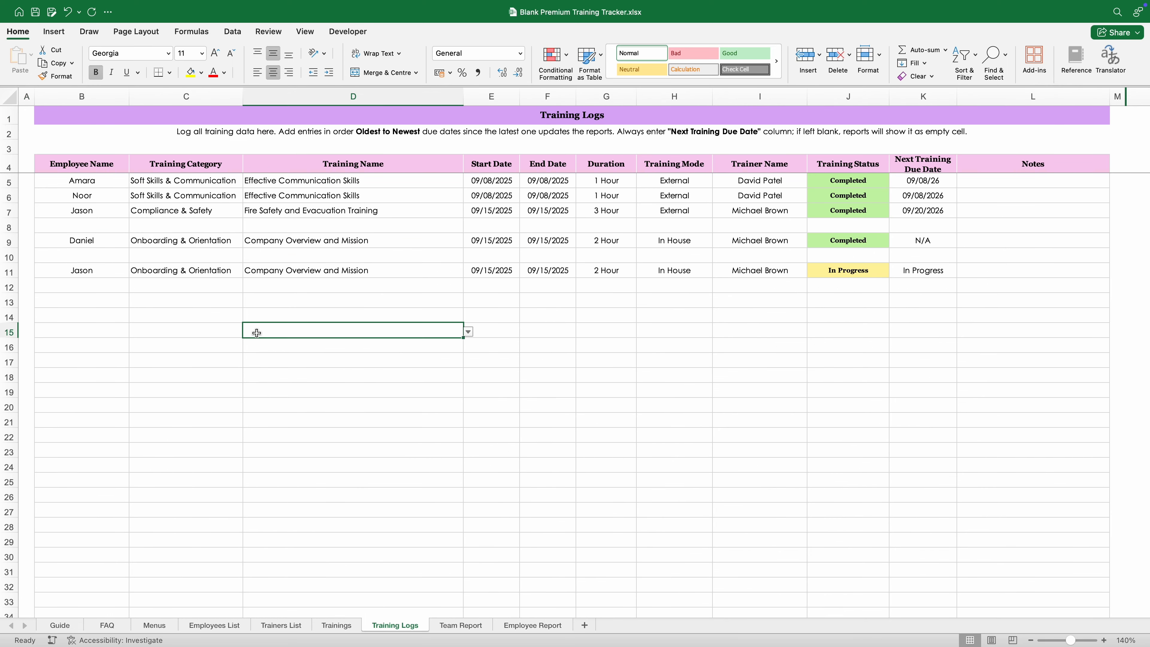
click(218, 339)
click(73, 629)
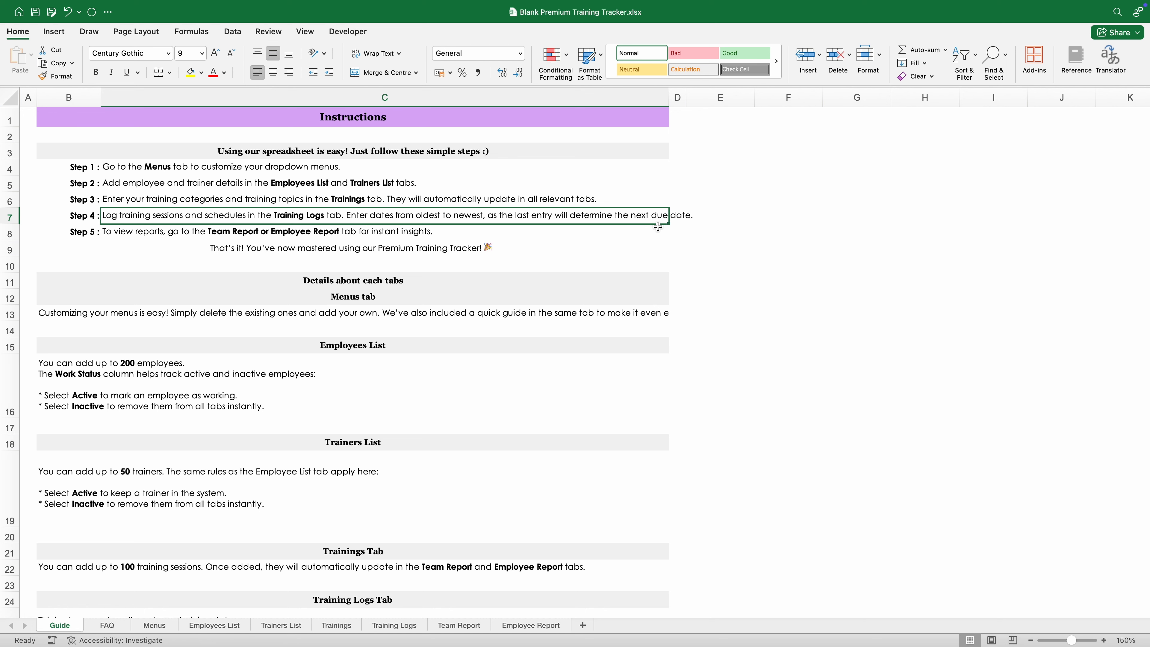
click(415, 627)
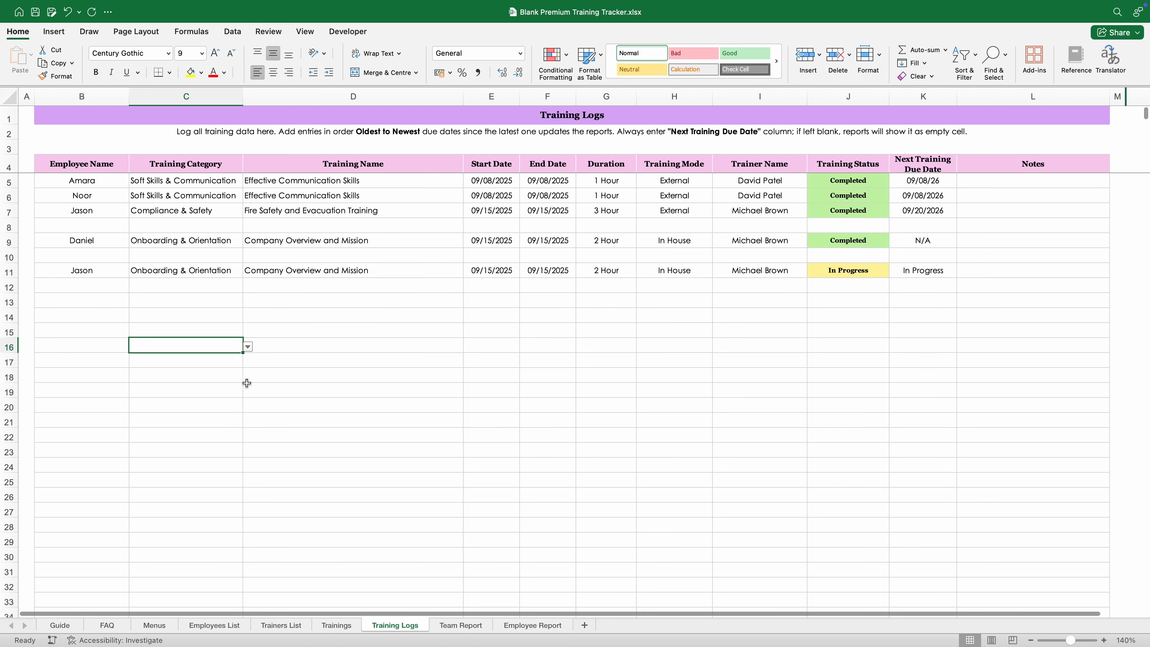
Step: Inspect row 5's first entry: category, training name, end date and next due date
drag(113, 187, 353, 183)
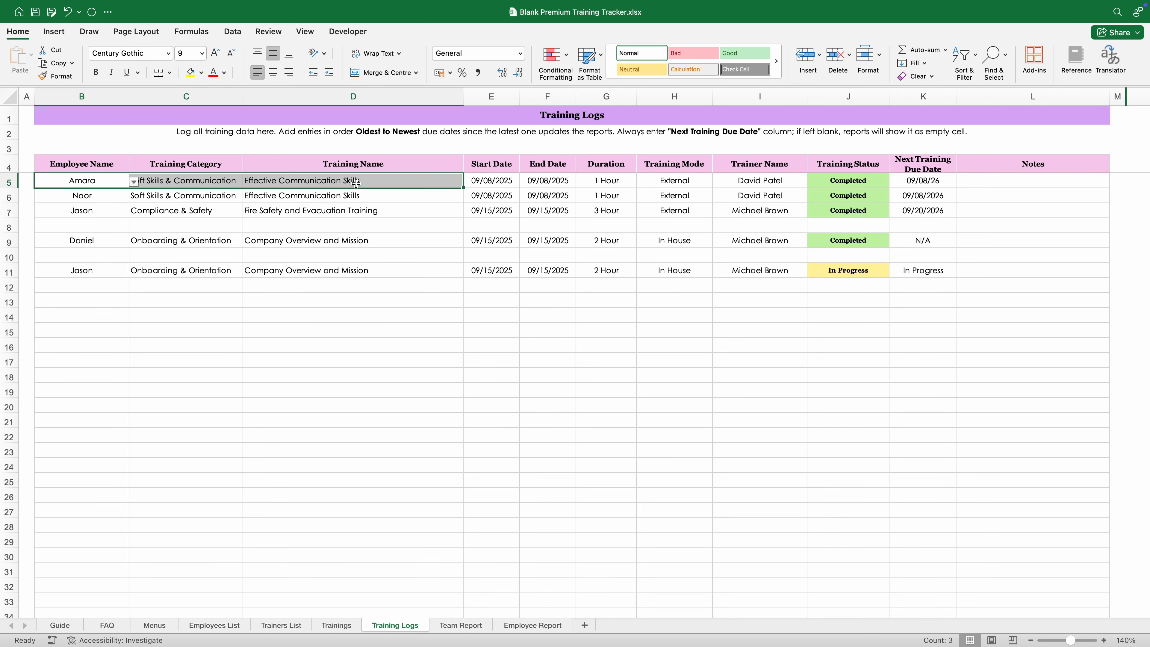
click(343, 318)
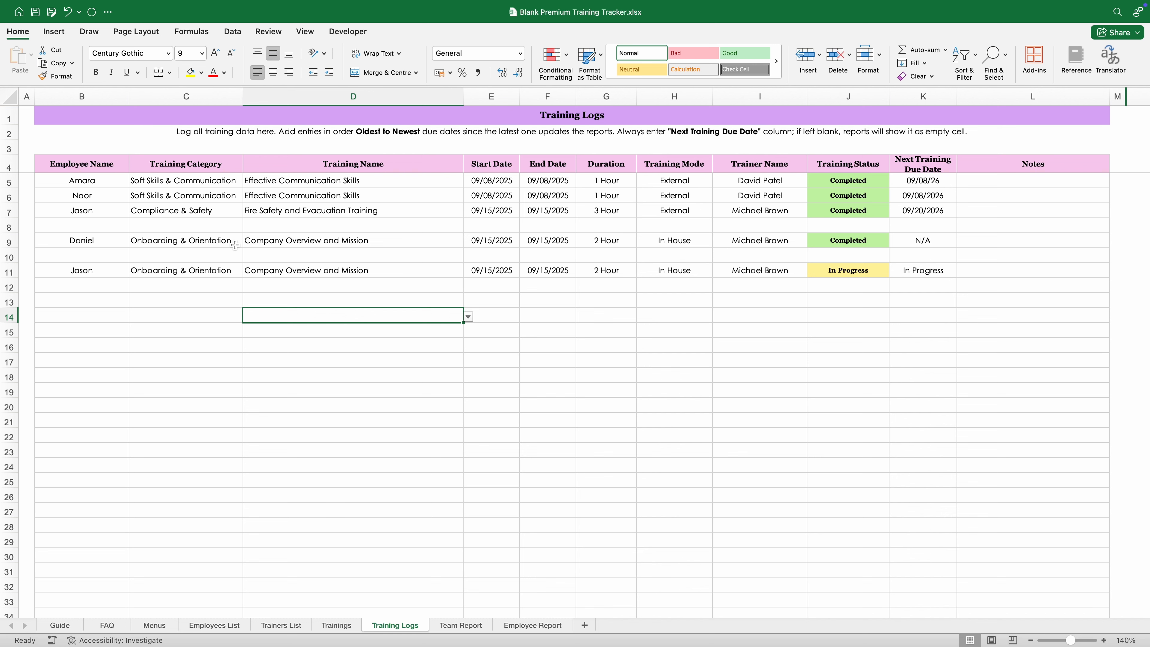
key(Down)
key(Down)
key(Down)
key(Down)
key(Down)
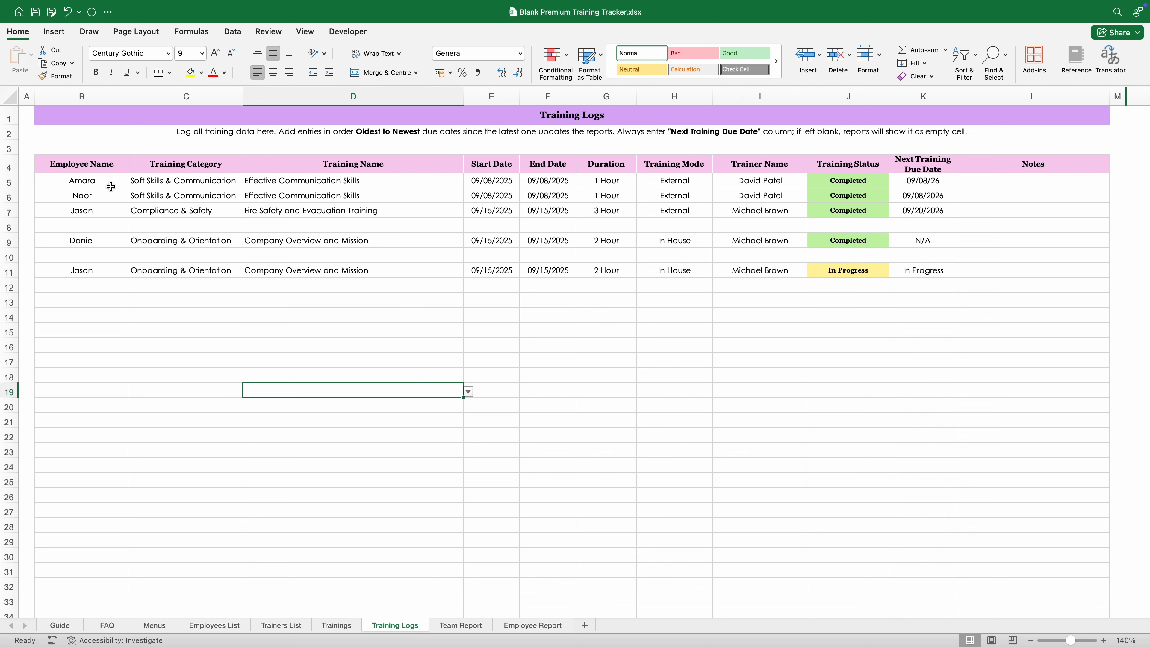
click(181, 184)
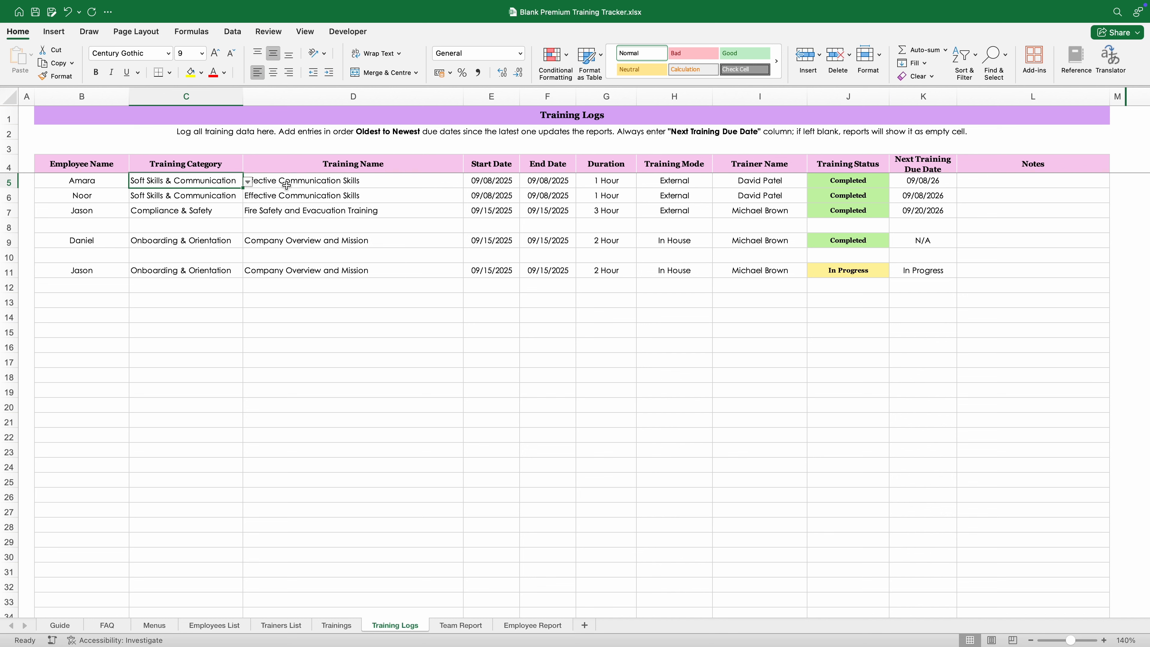
click(457, 184)
click(556, 183)
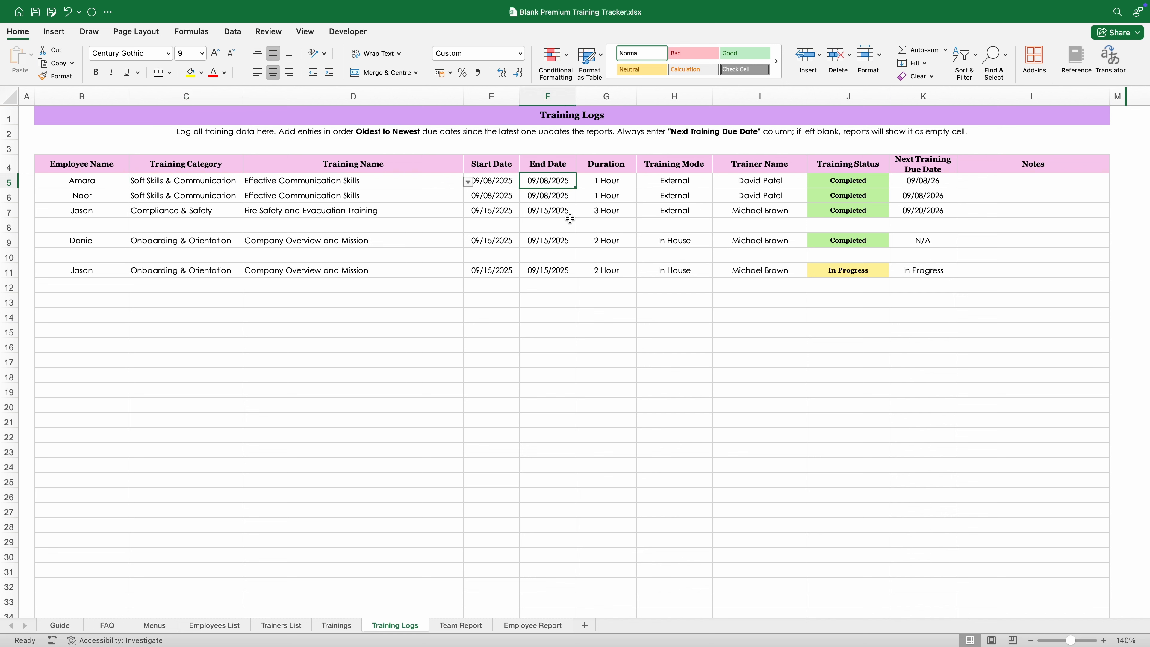
click(295, 183)
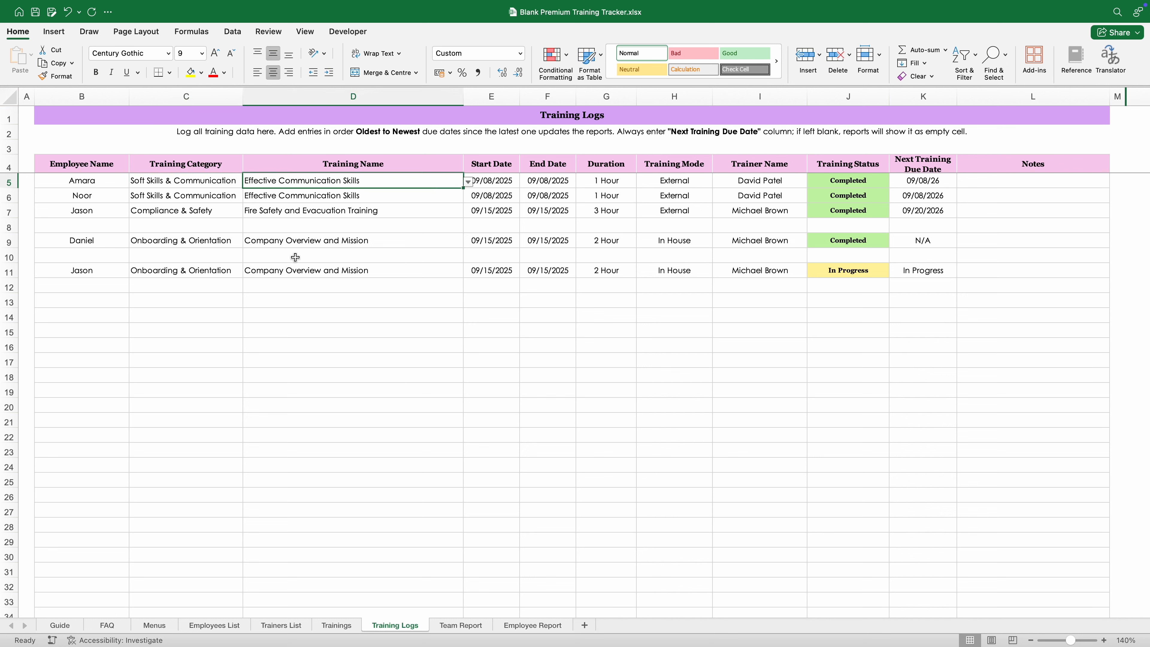
click(929, 180)
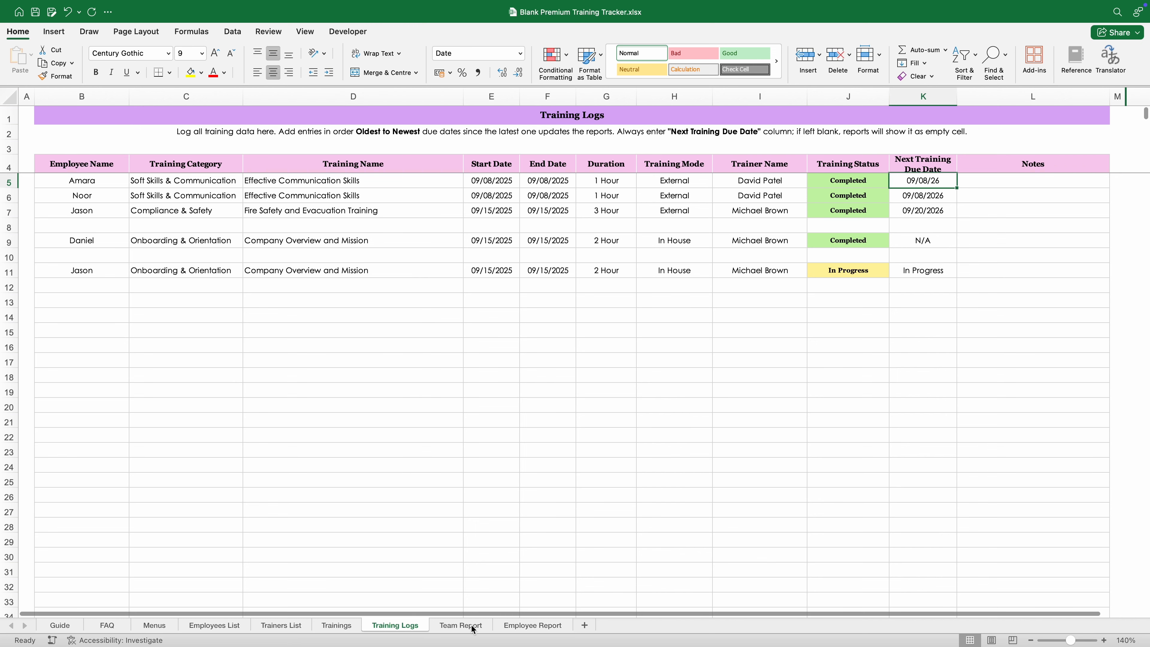
Step: Check the 08/09/2026 due date on the Team Report, then select B5 on Training Logs
click(460, 625)
click(799, 322)
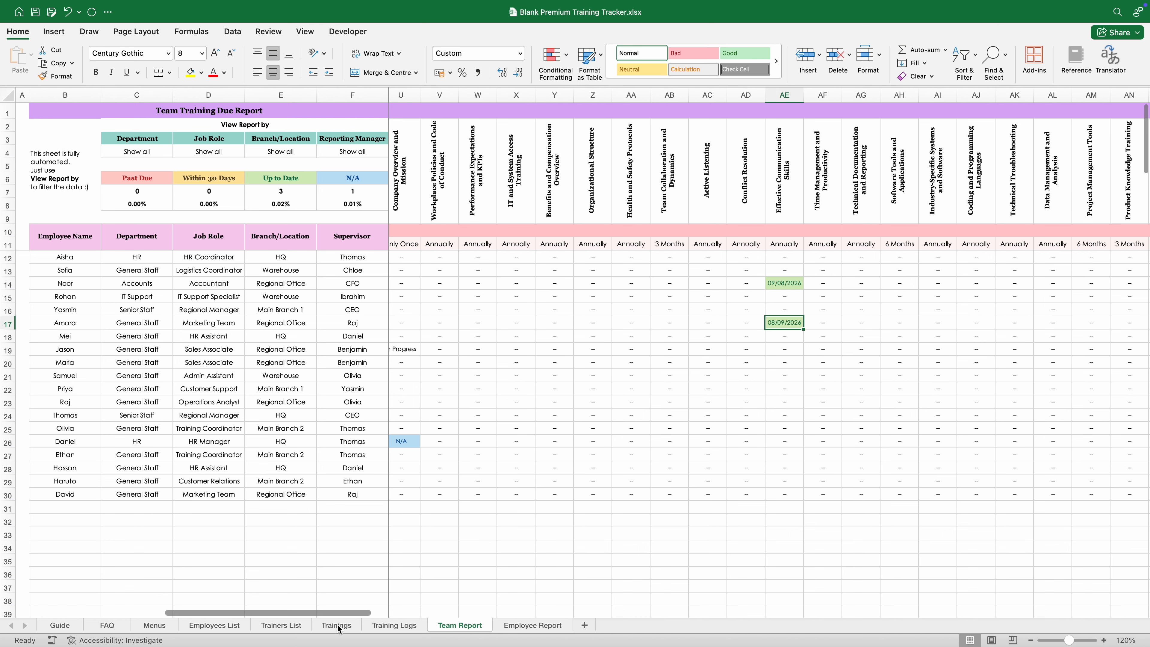
click(383, 625)
click(100, 182)
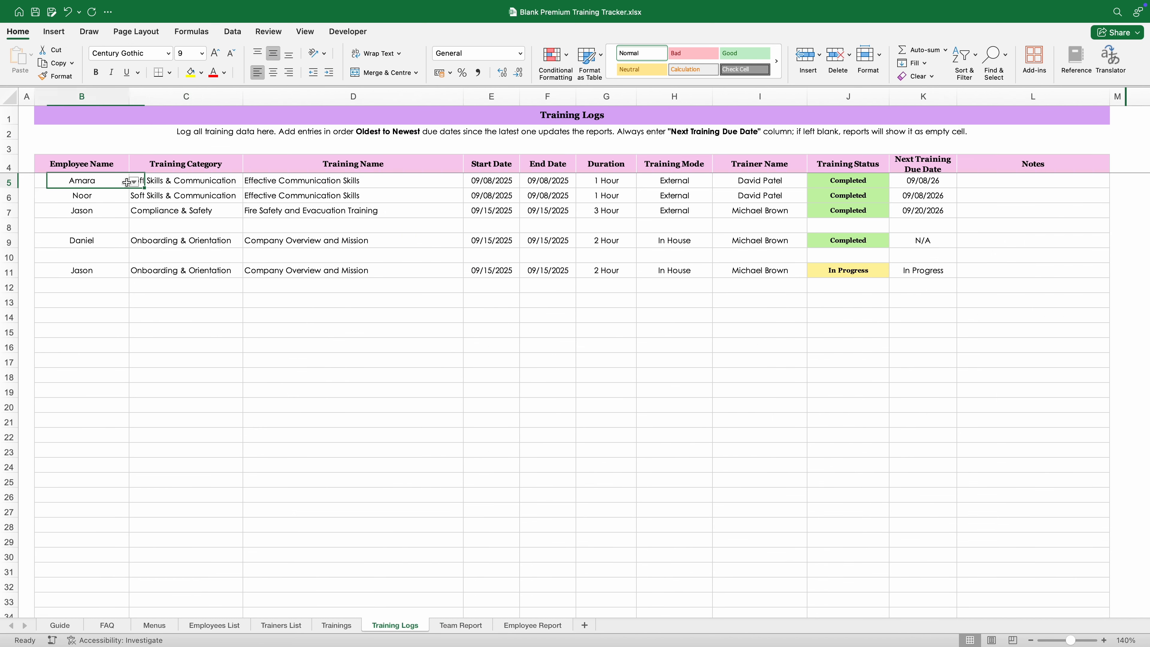
Step: Copy row 5's employee, category and training name into B13
key(shift+Right)
key(shift+Right)
key(super+c)
click(124, 301)
key(Return)
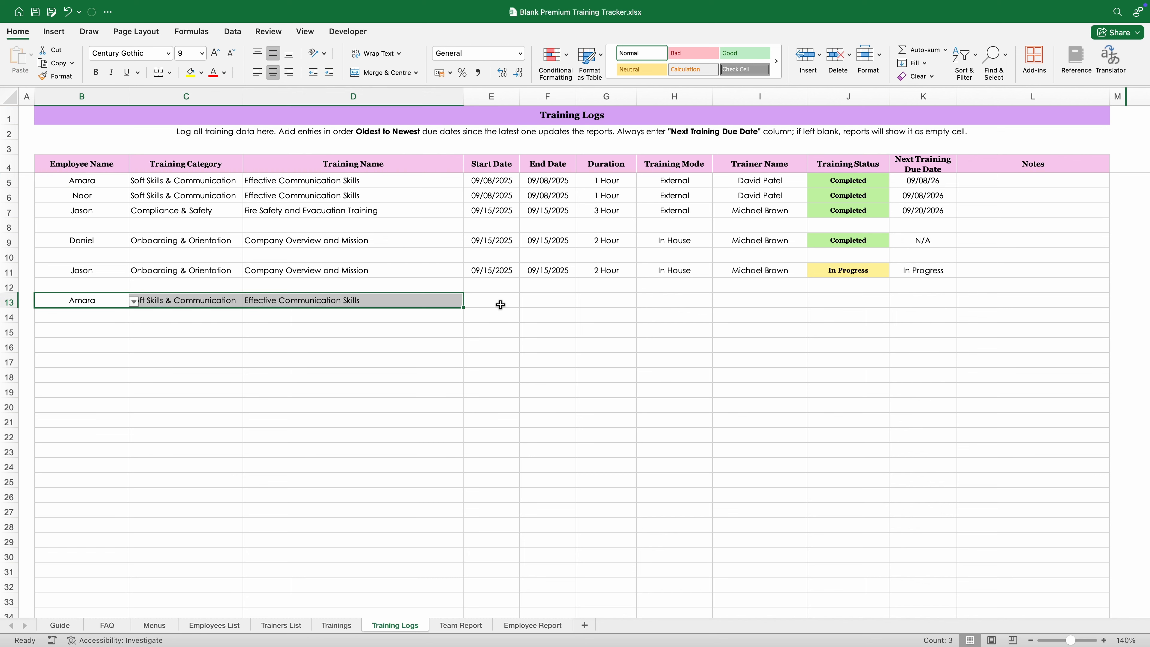
Step: Complete row 13's dates, 1 Hour duration, External mode, Completed status and next due date
click(493, 300)
text(10/09/2025)
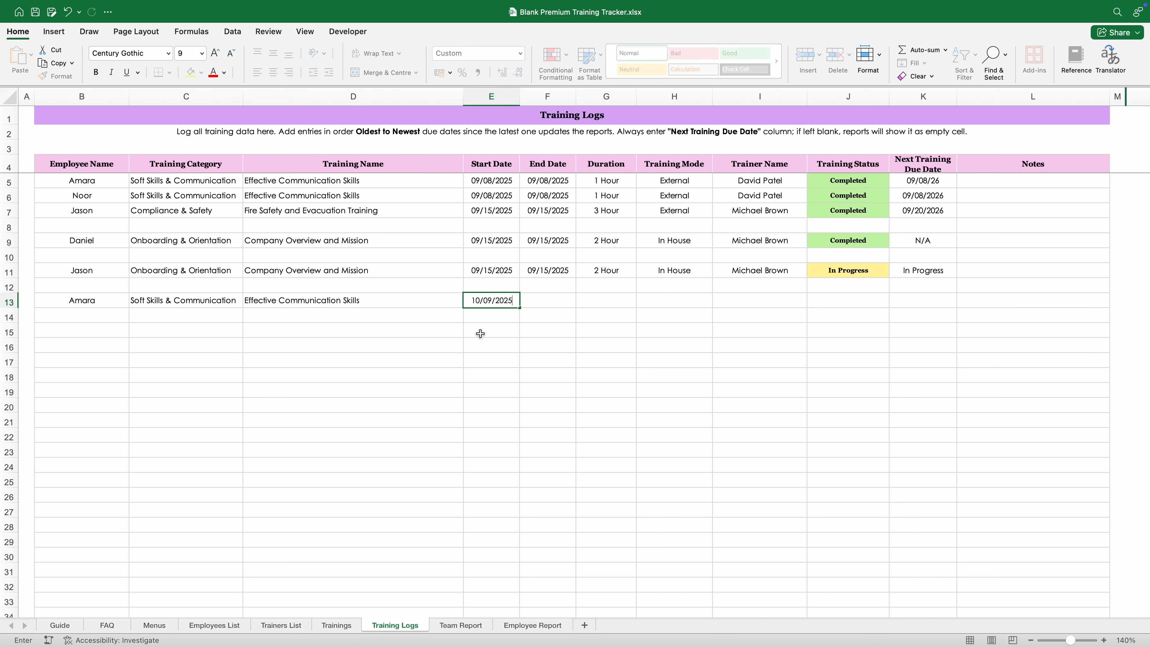
key(Tab)
key(Tab)
text(1 Hour)
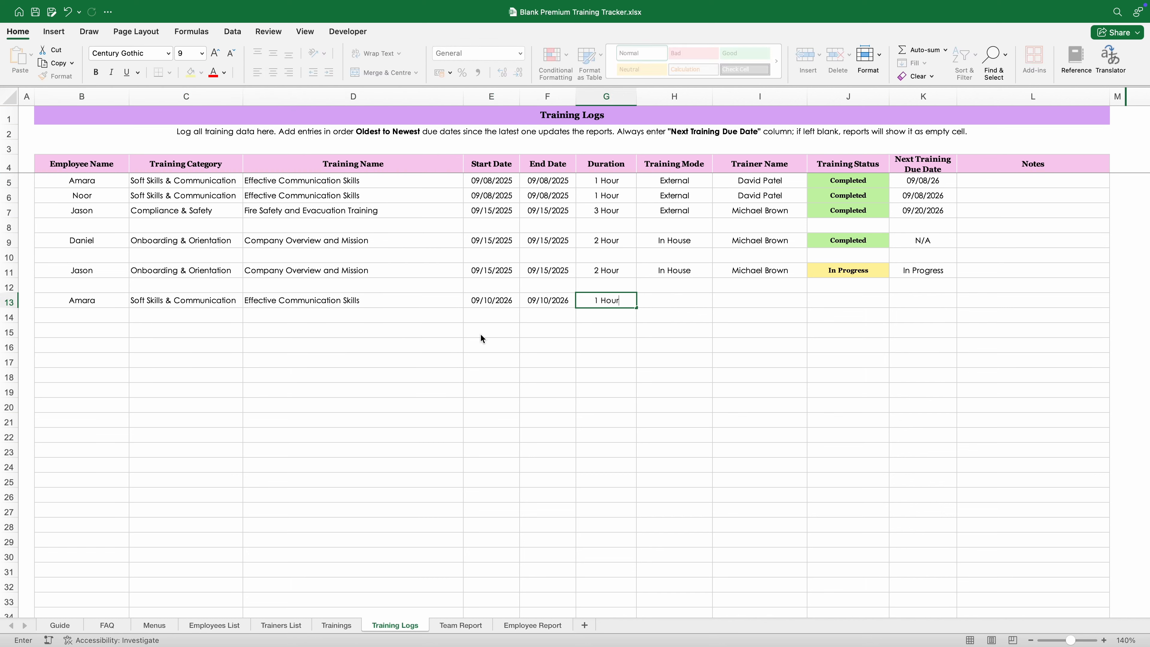
key(Tab)
text(ex)
key(Tab)
text(d)
key(Tab)
text(co)
key(Tab)
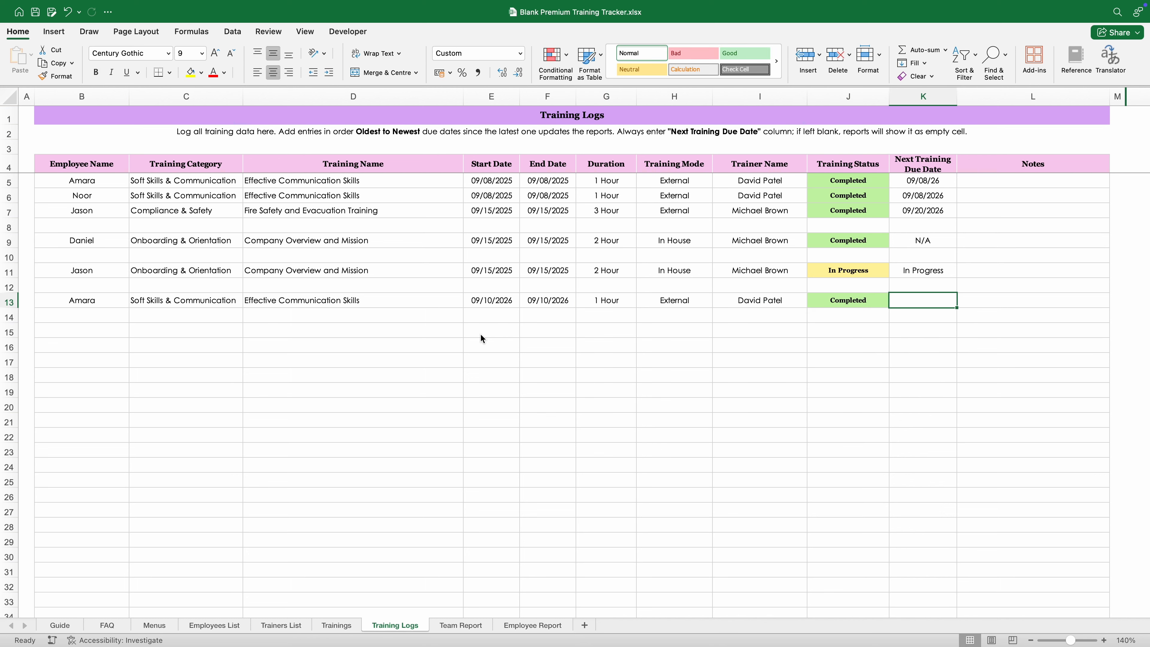
text(10/09/2026)
key(Return)
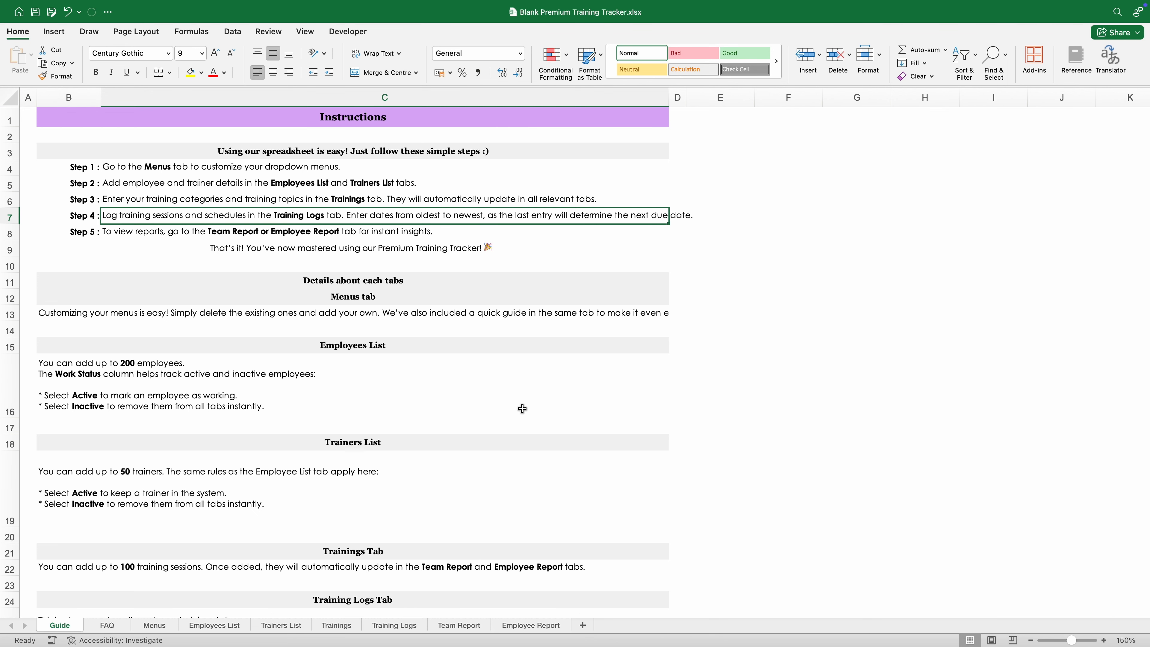
click(410, 625)
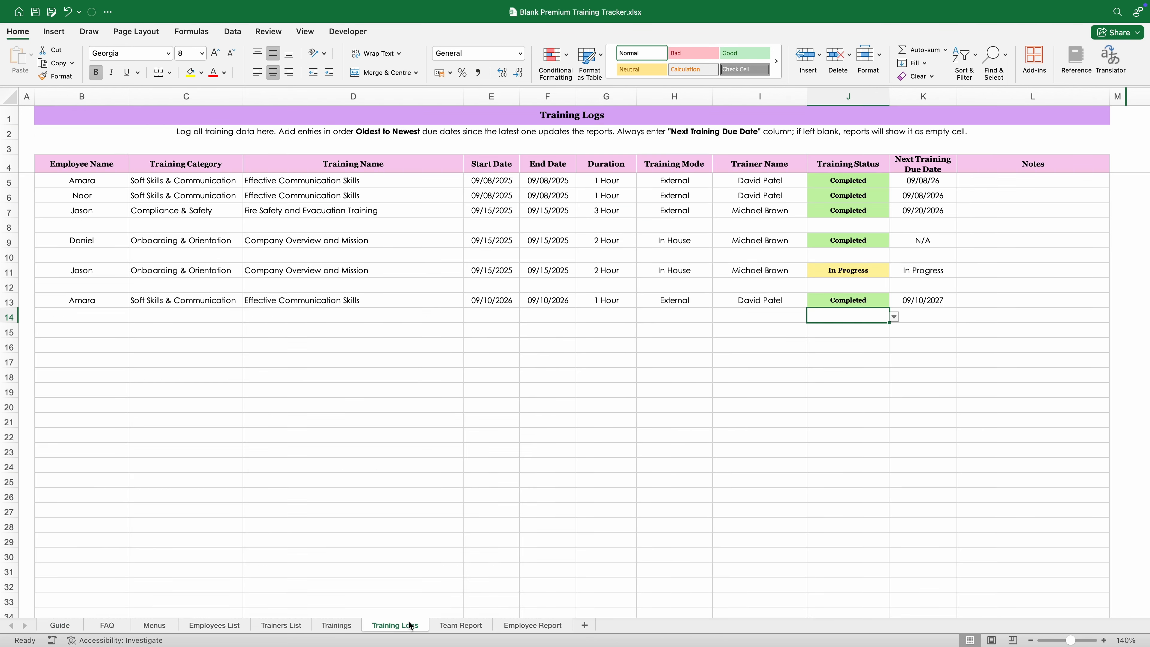
click(253, 387)
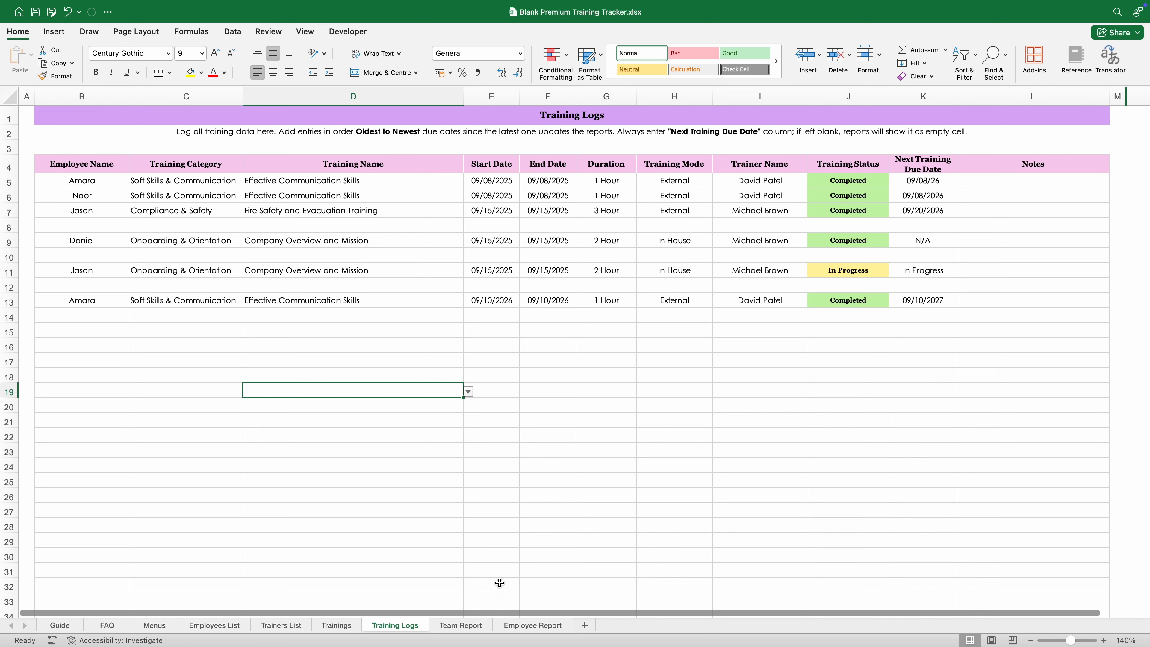
Step: Pick Amara in the Employee Report and review her two Effective Communication Skills sessions
click(532, 626)
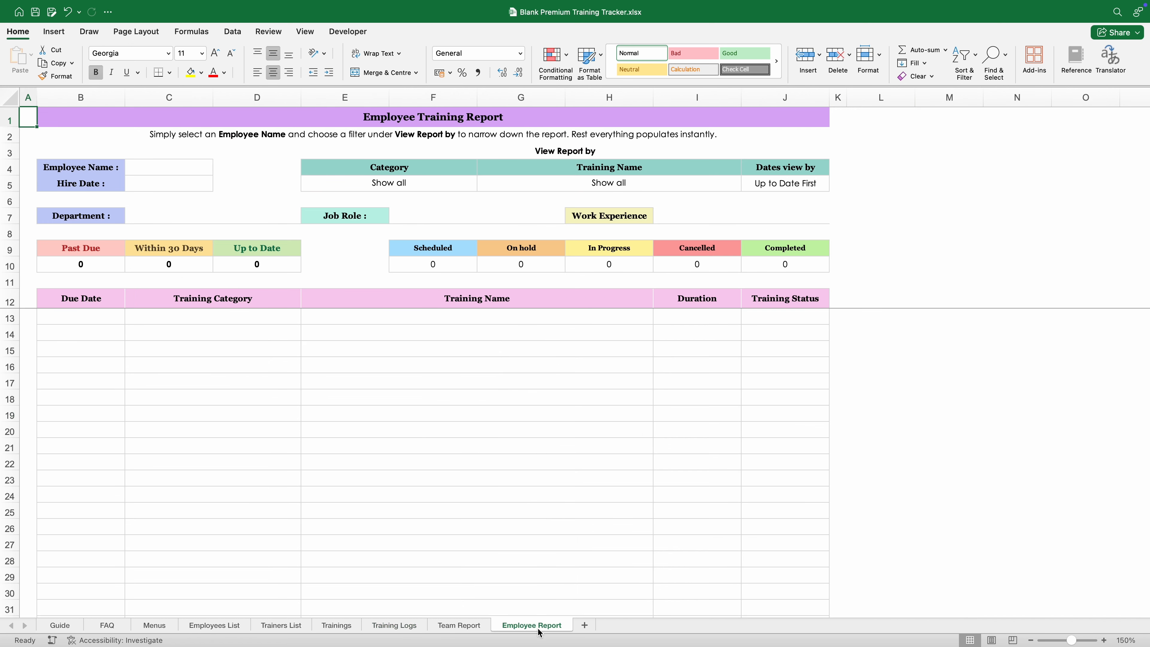
click(208, 176)
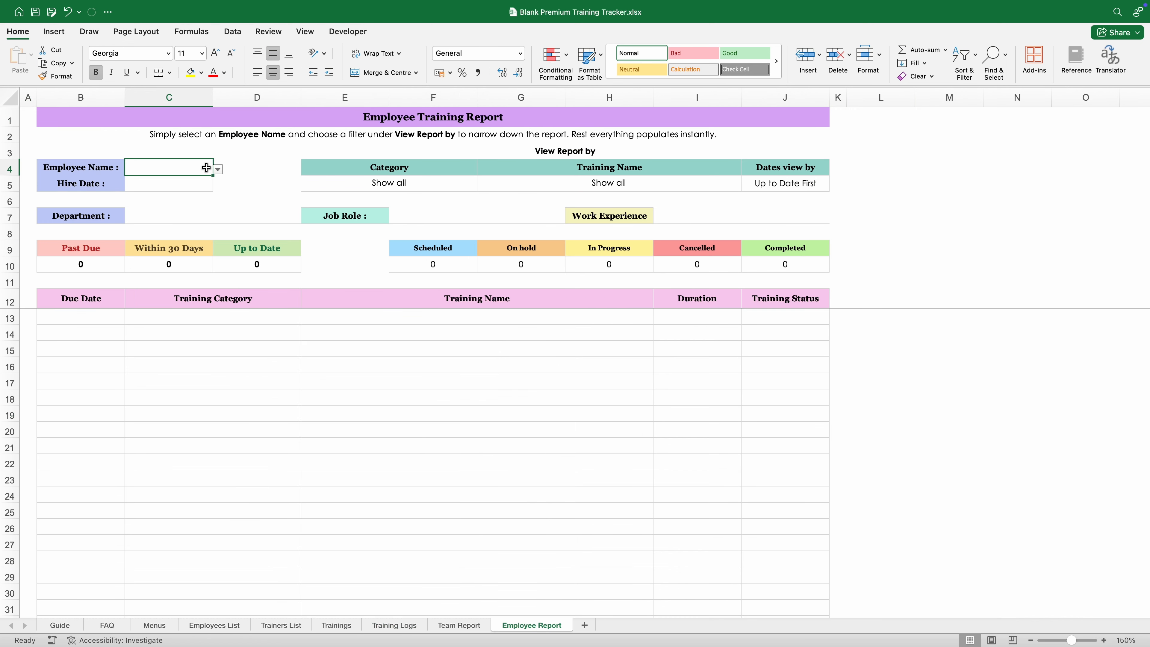
click(218, 170)
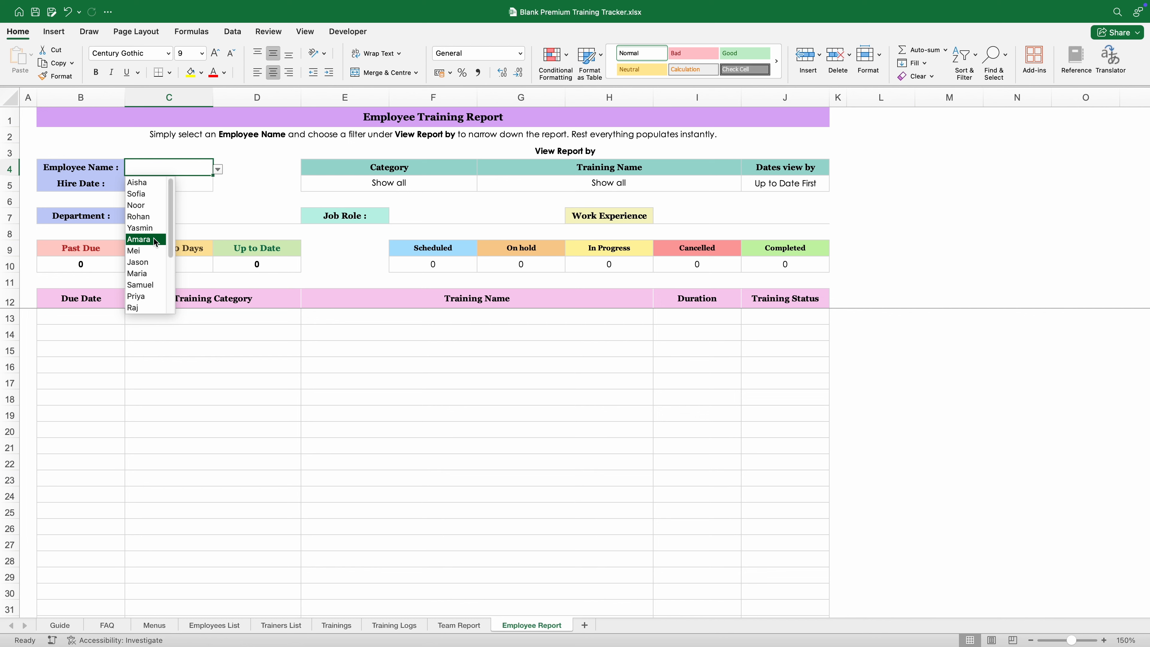
key(Return)
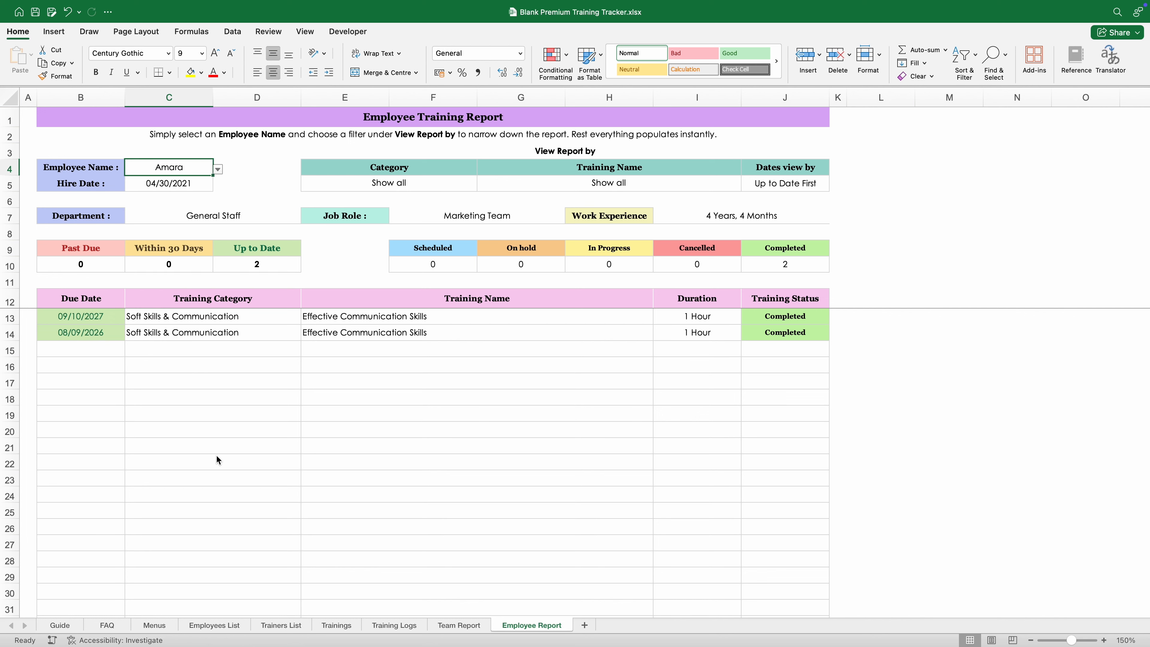
click(98, 321)
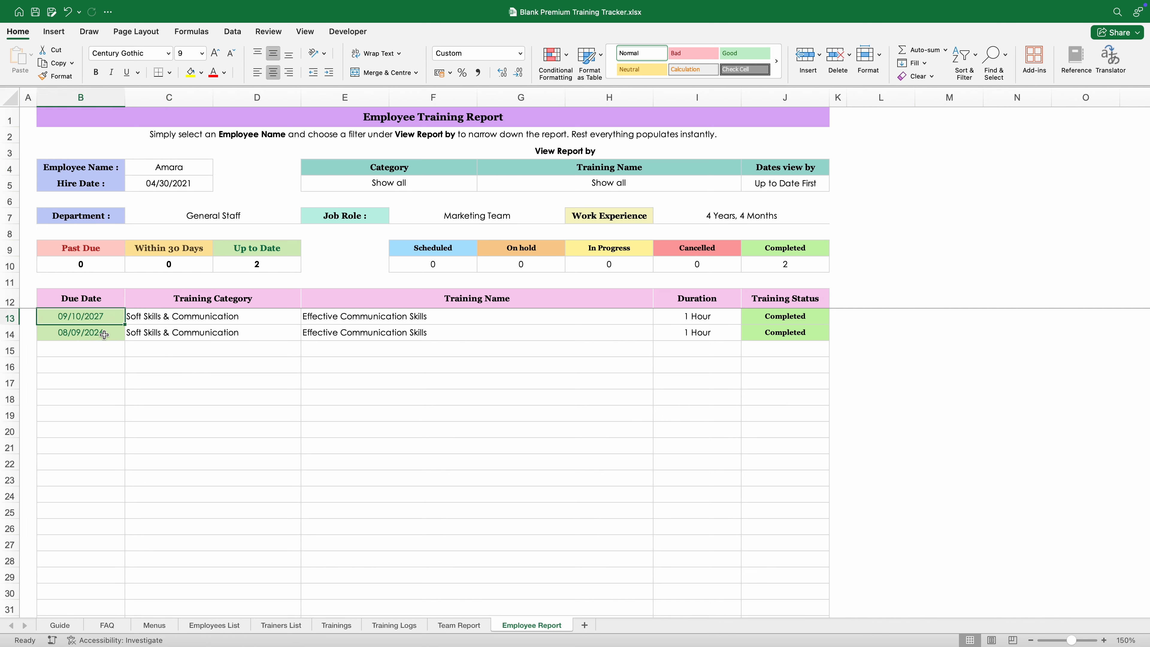
click(414, 318)
click(414, 334)
click(403, 399)
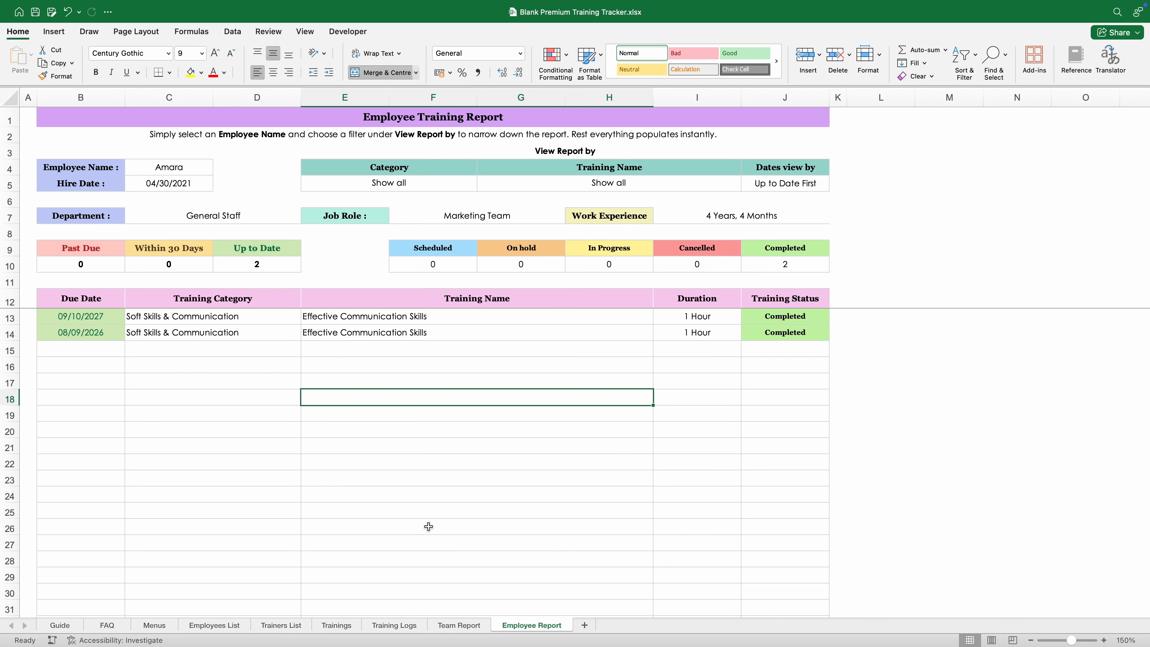
click(394, 625)
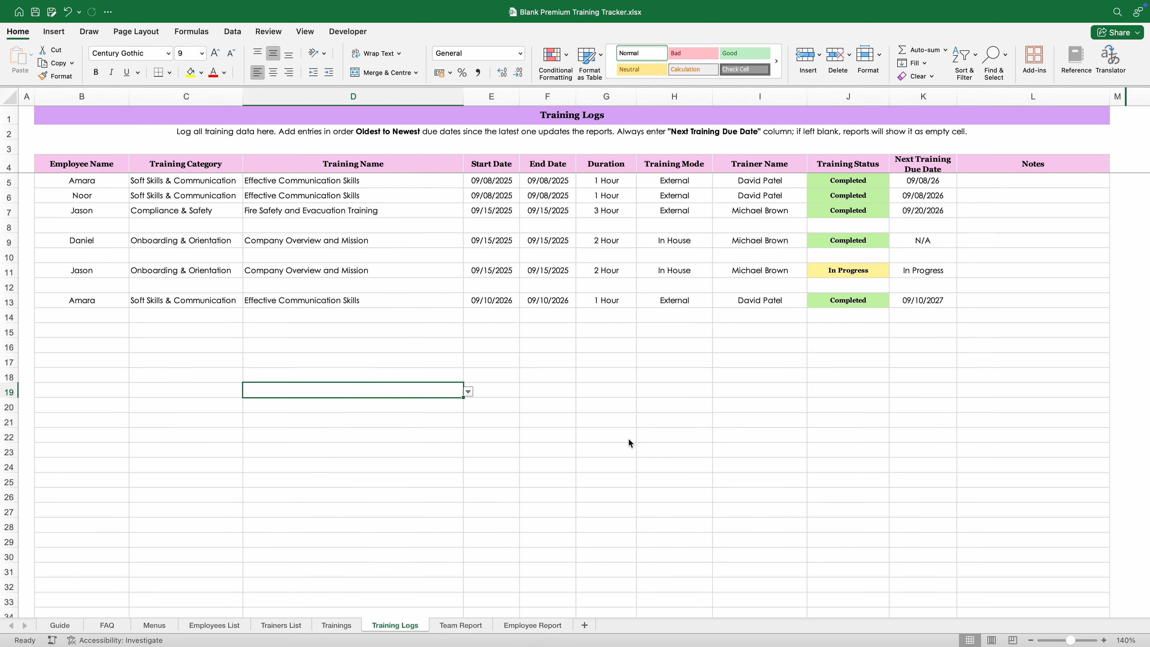
click(477, 628)
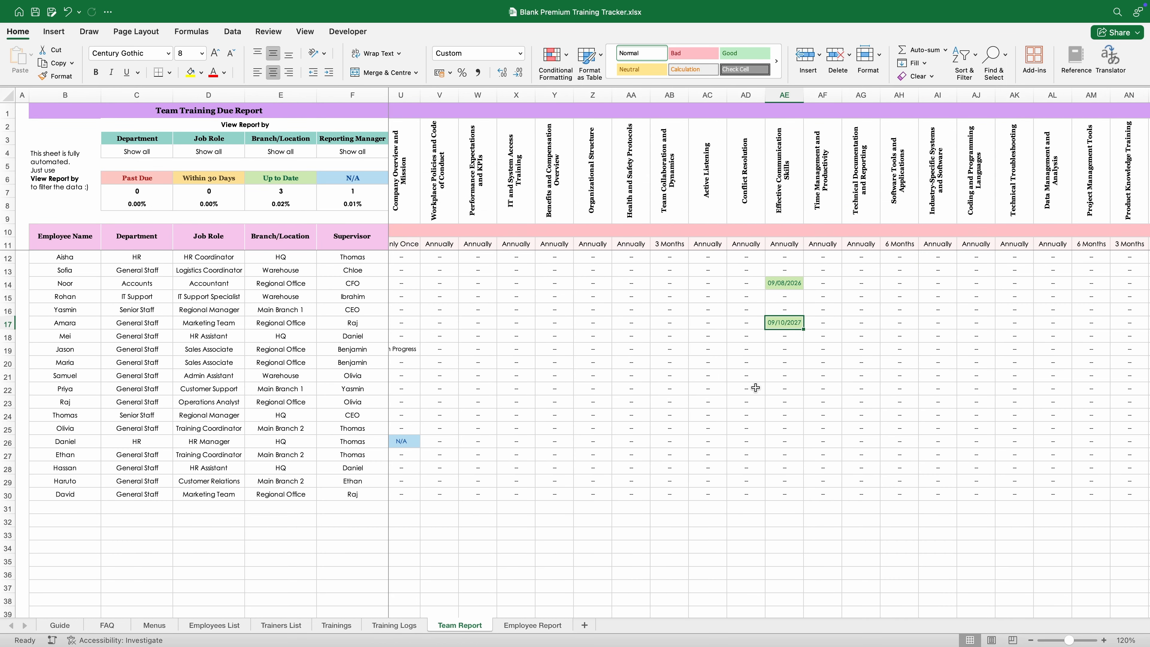
click(410, 626)
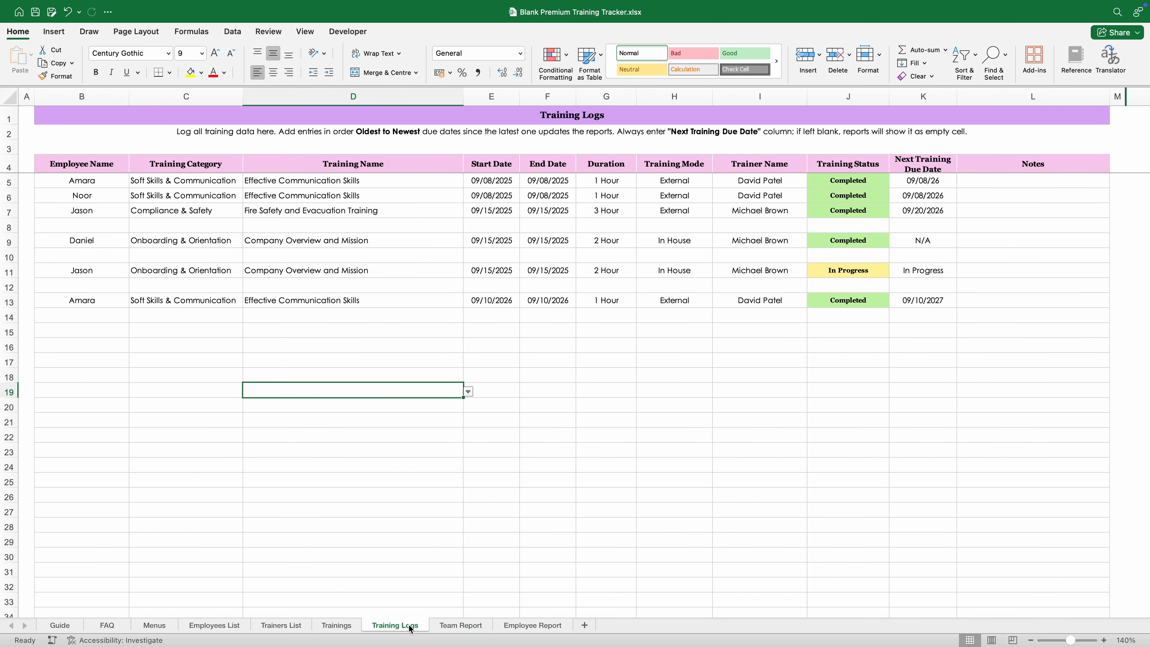
click(554, 185)
click(384, 306)
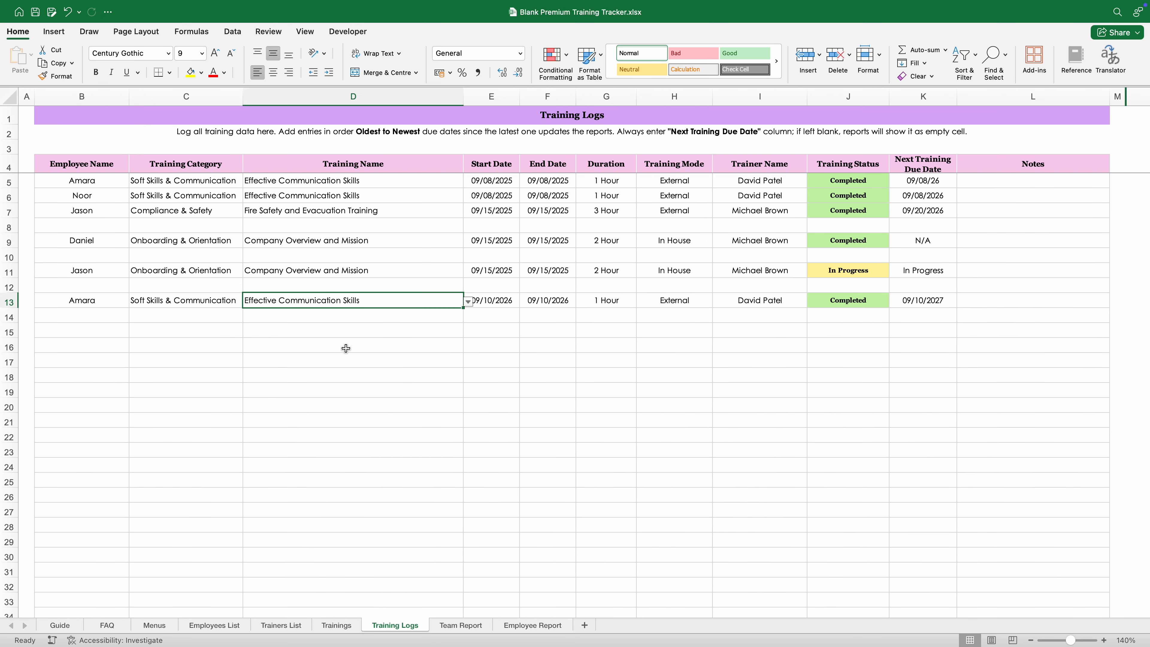
click(337, 359)
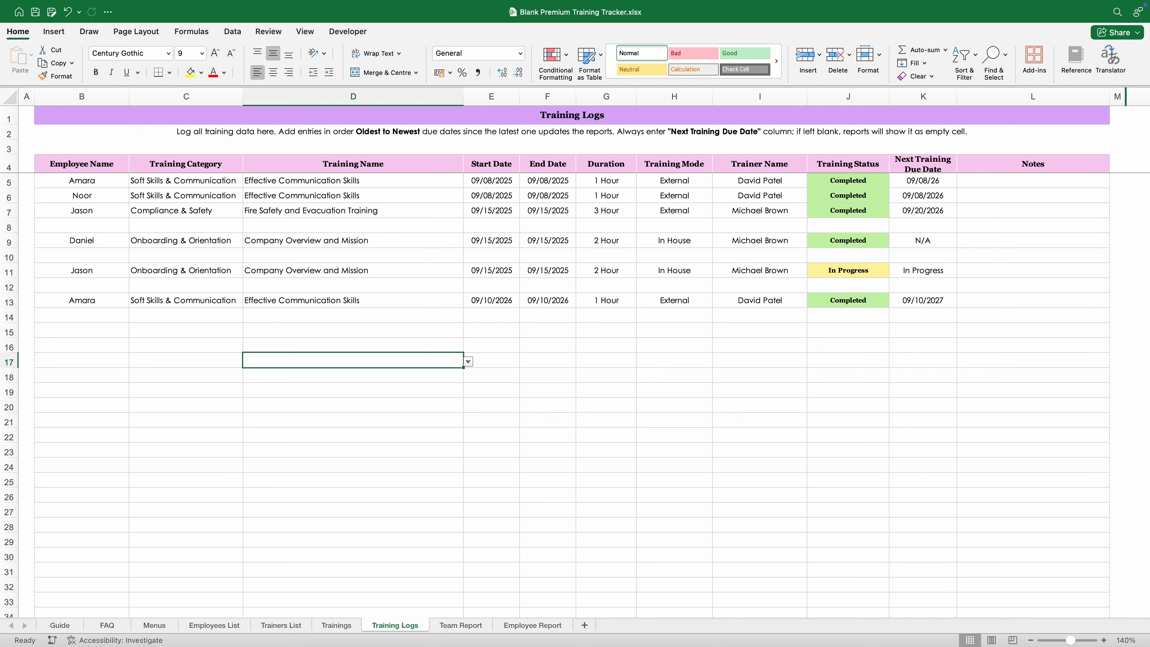
Step: Review Steps 4 and 5 on the Guide sheet, then switch to the Team Report
click(68, 630)
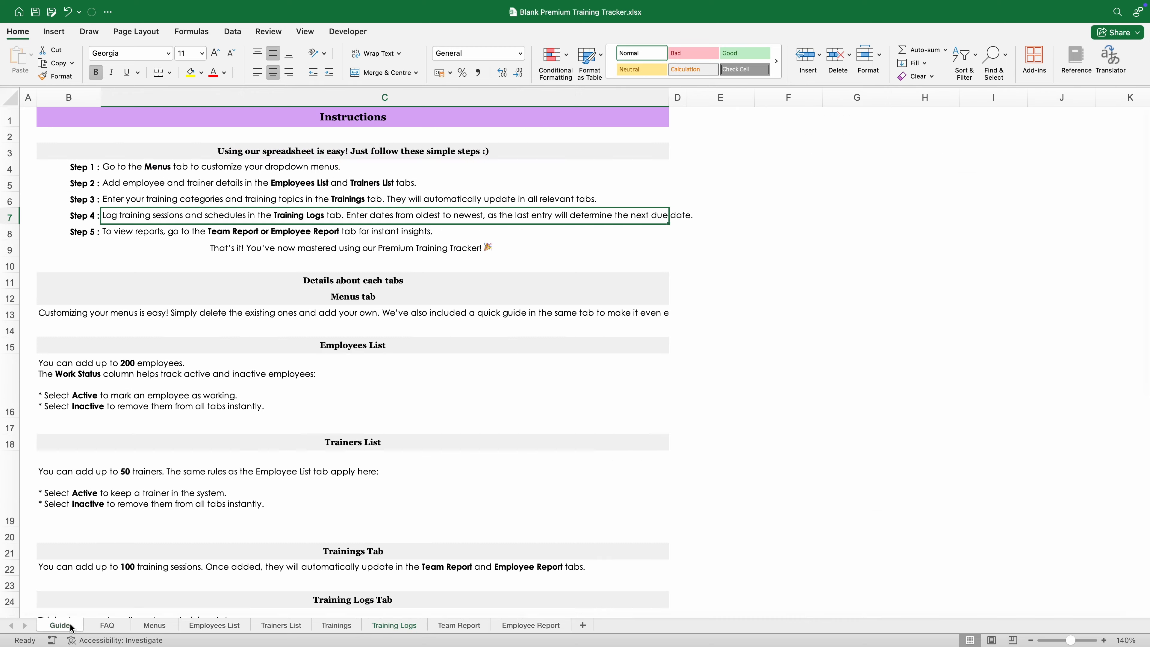
click(135, 234)
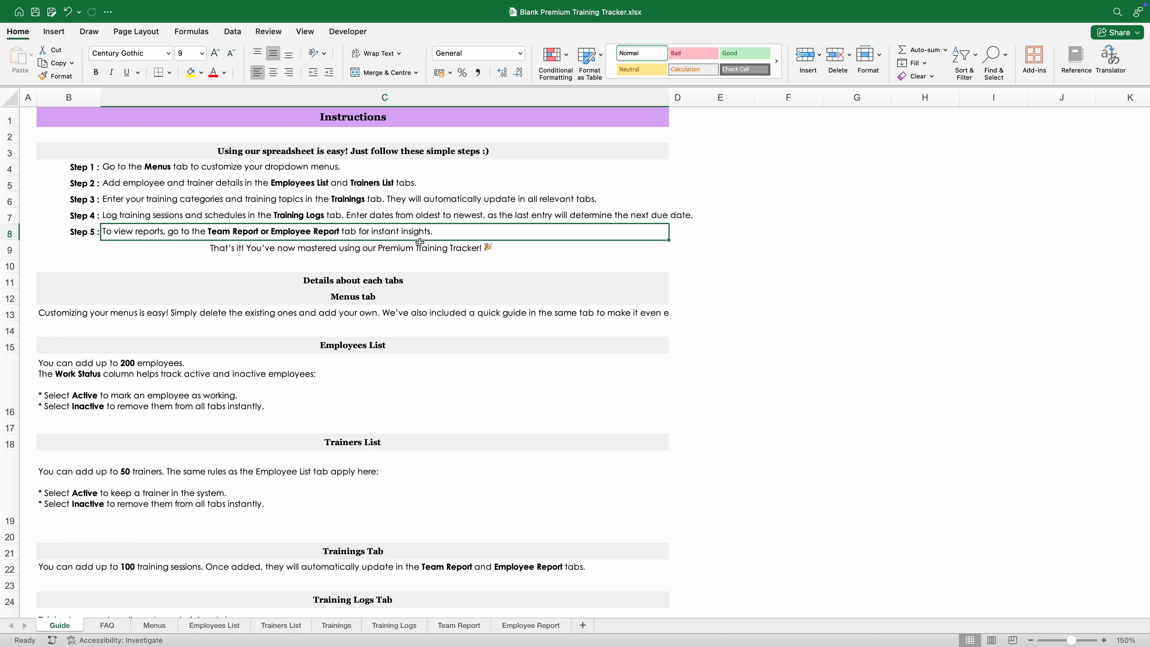
click(426, 252)
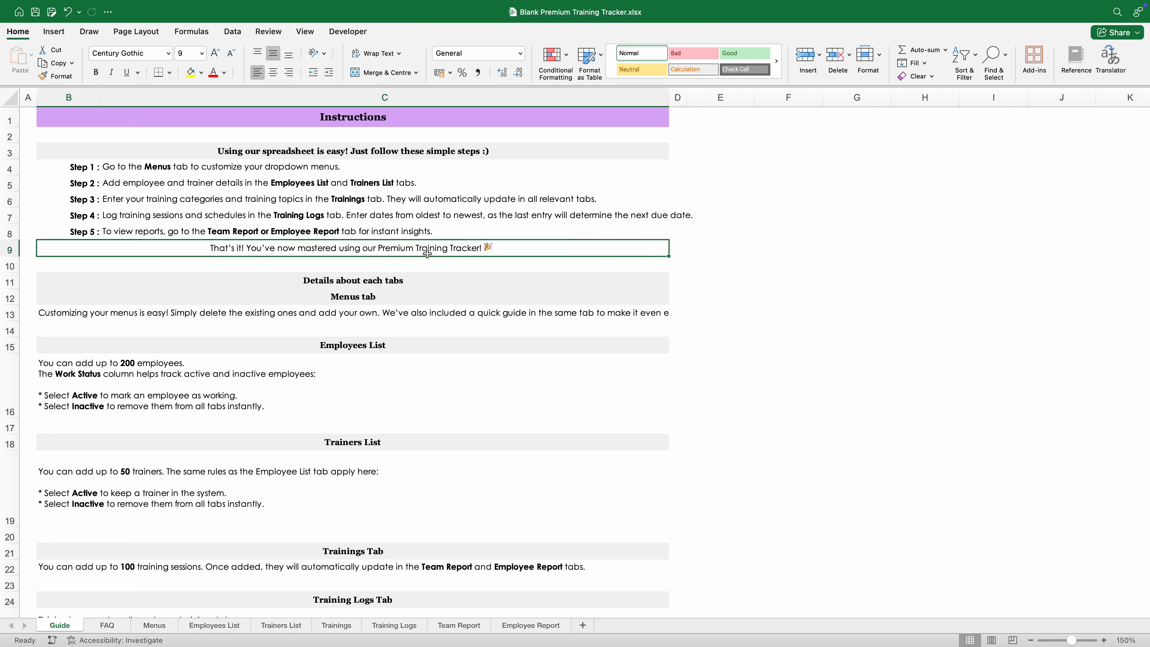
click(459, 626)
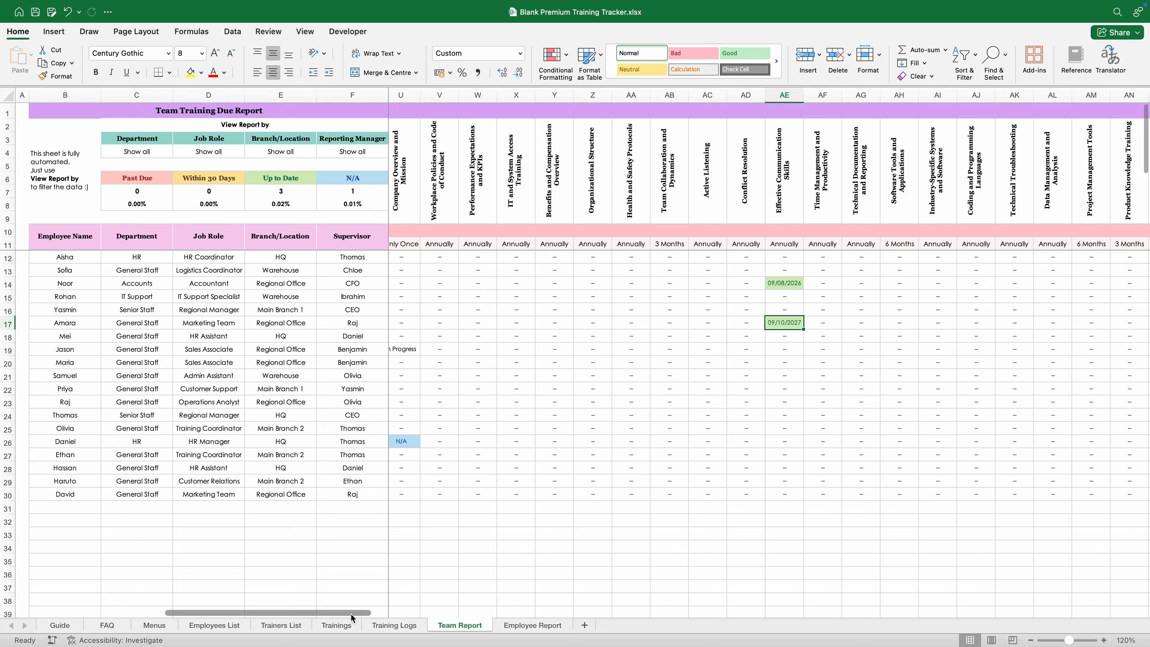
Step: Scroll the Team Report across its fully populated due-date grid
drag(350, 612, 145, 599)
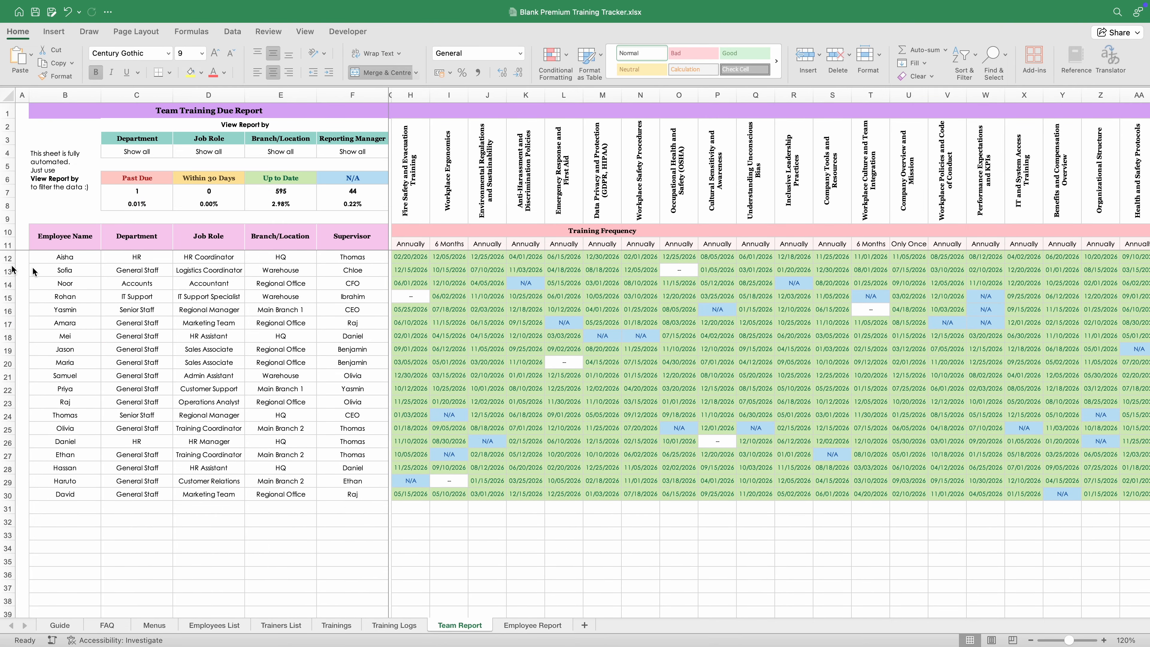
Step: Glance over the Training Logs sheet, then scroll around the Team Report
click(393, 624)
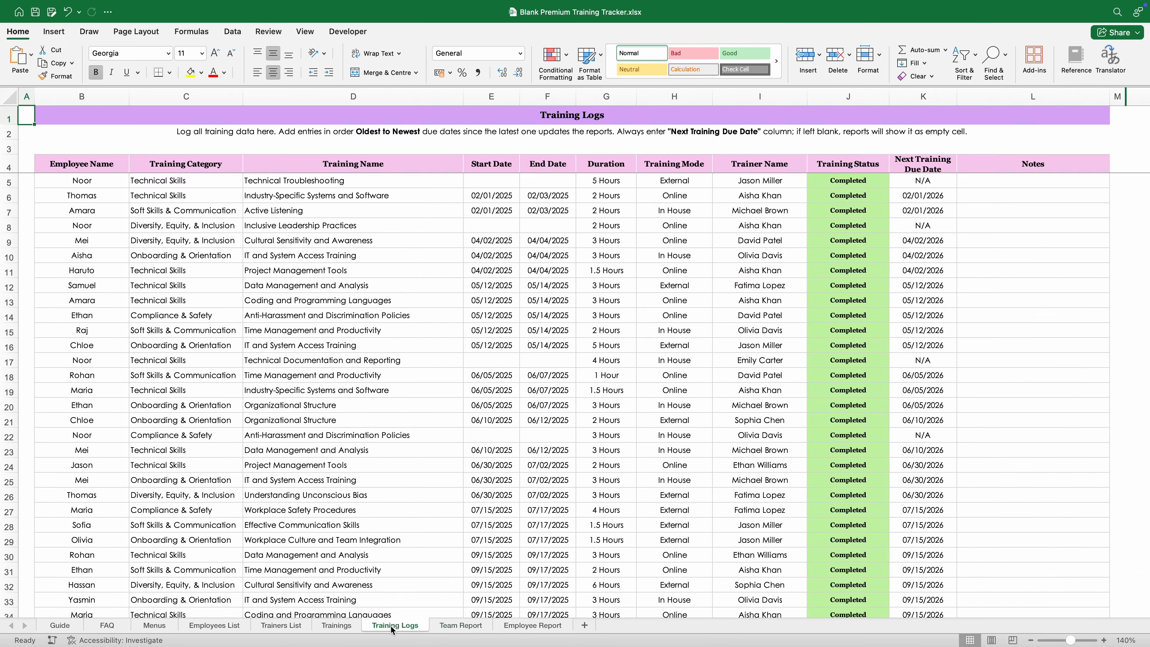
scroll(395, 589, down, 3)
scroll(387, 539, up, 3)
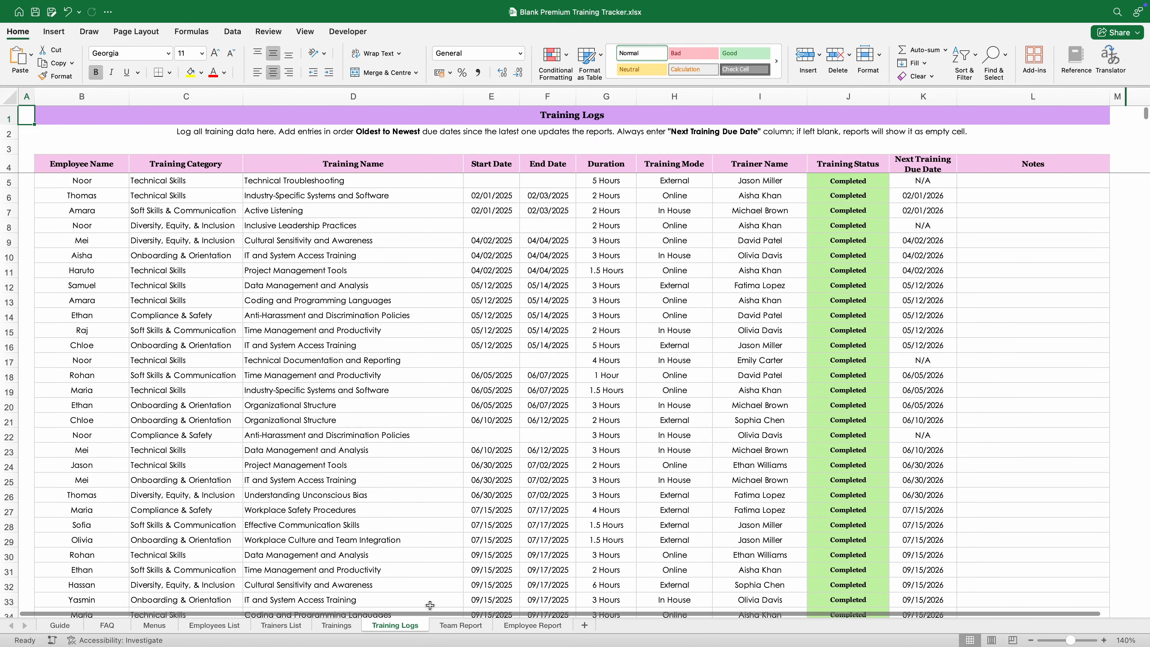
click(446, 625)
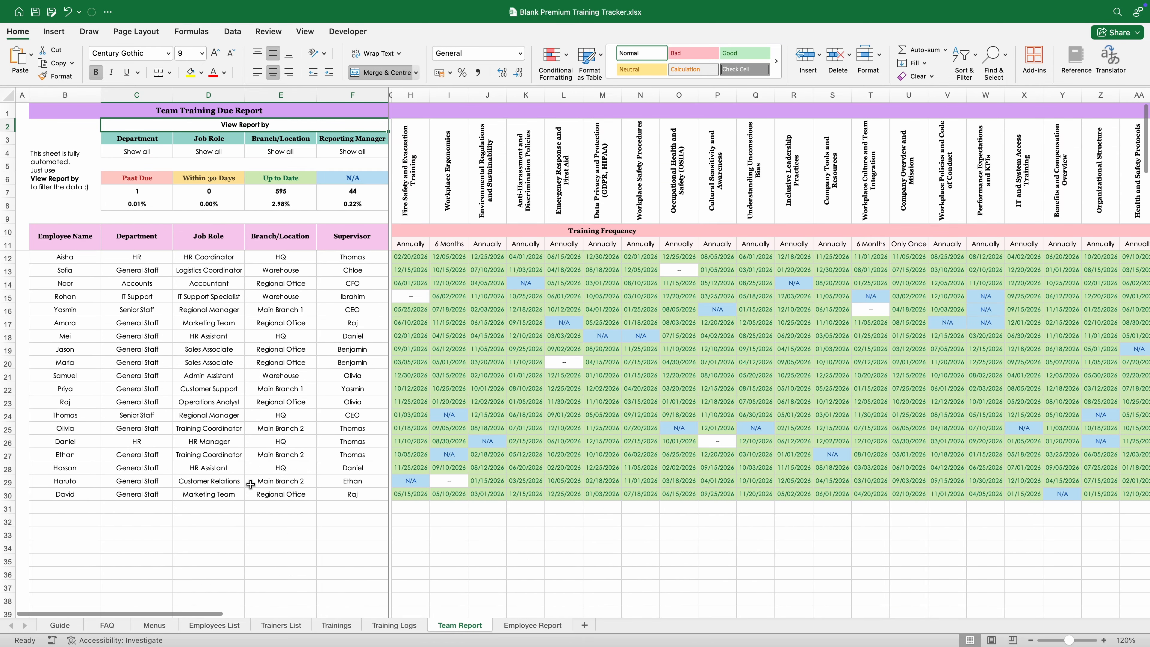
click(218, 512)
scroll(215, 611, right, 2)
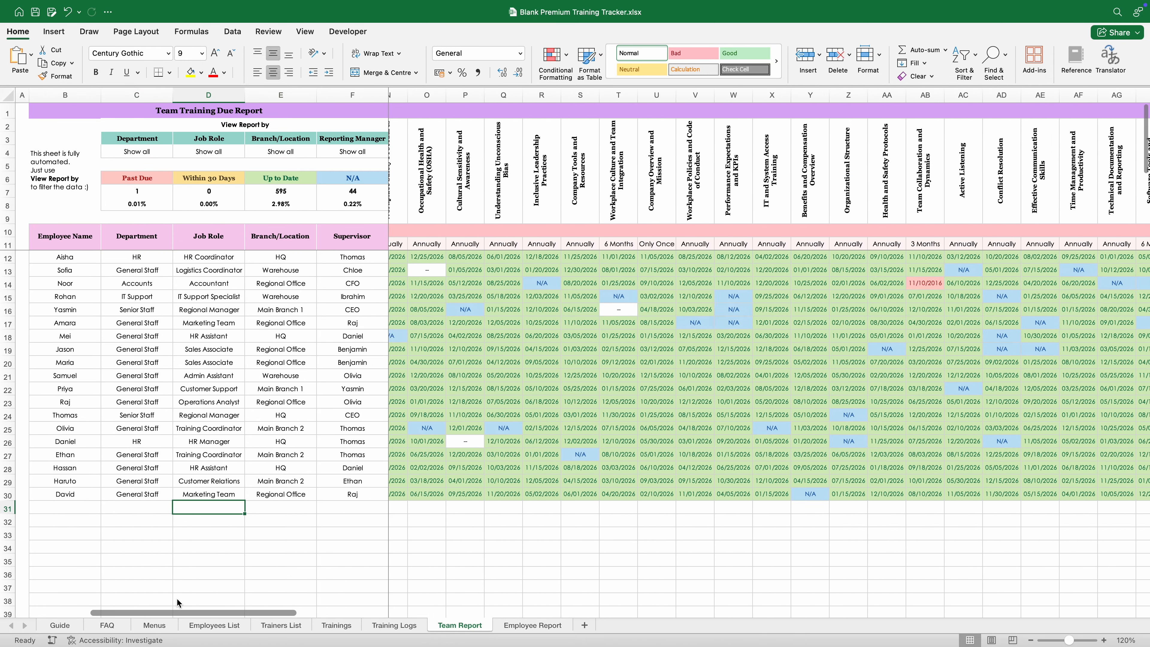
scroll(215, 611, left, 2)
Step: Review the Past Due, Within 30 Days, Up to Date and N/A counts and four filters
click(163, 175)
click(208, 182)
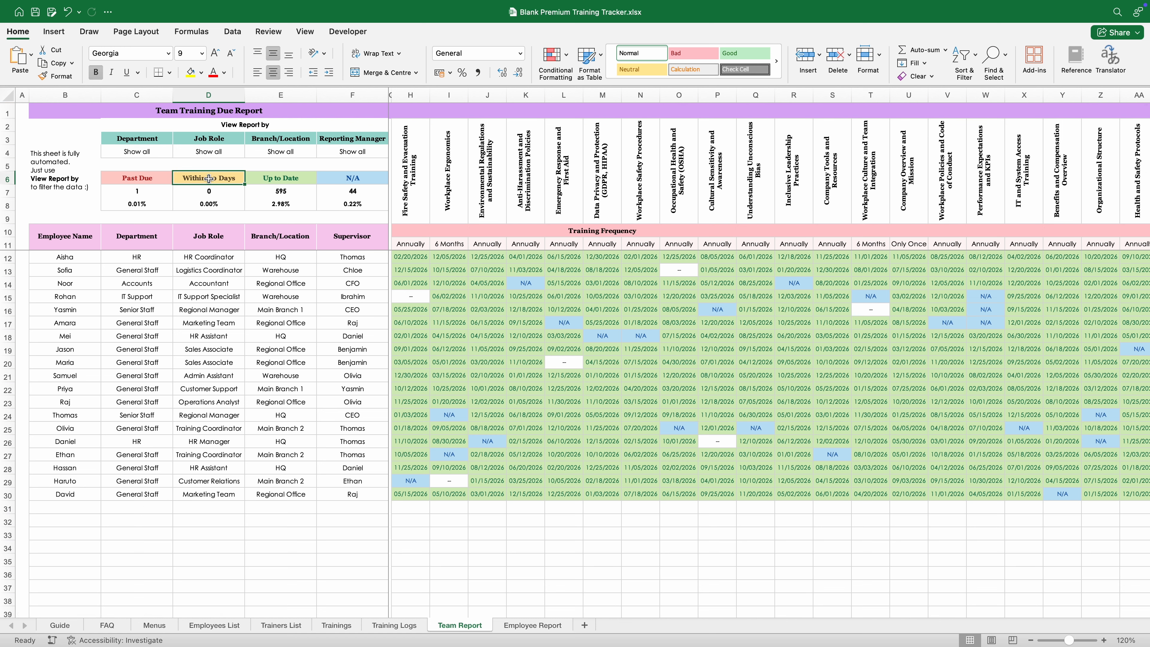
click(279, 179)
click(338, 177)
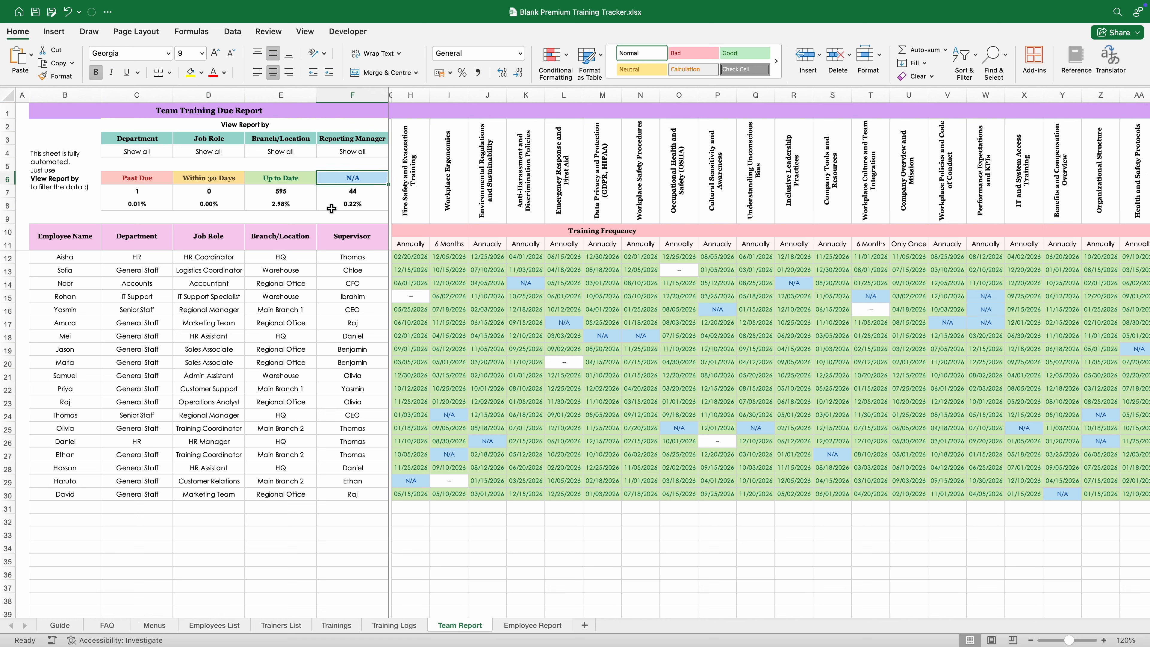
click(263, 293)
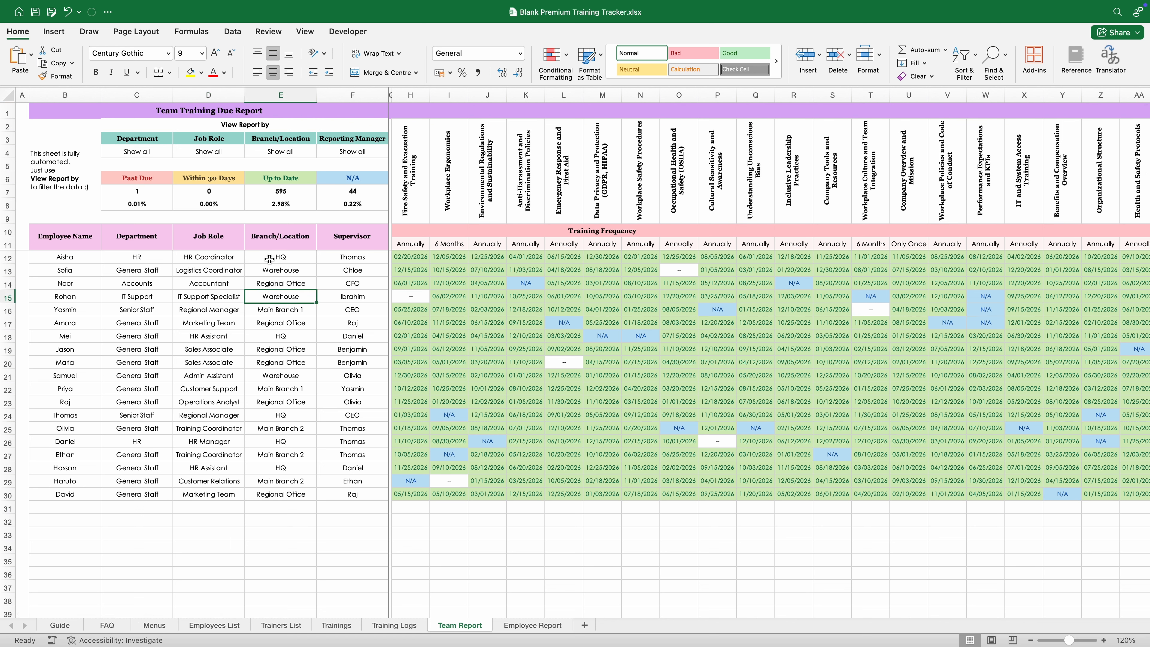
click(244, 128)
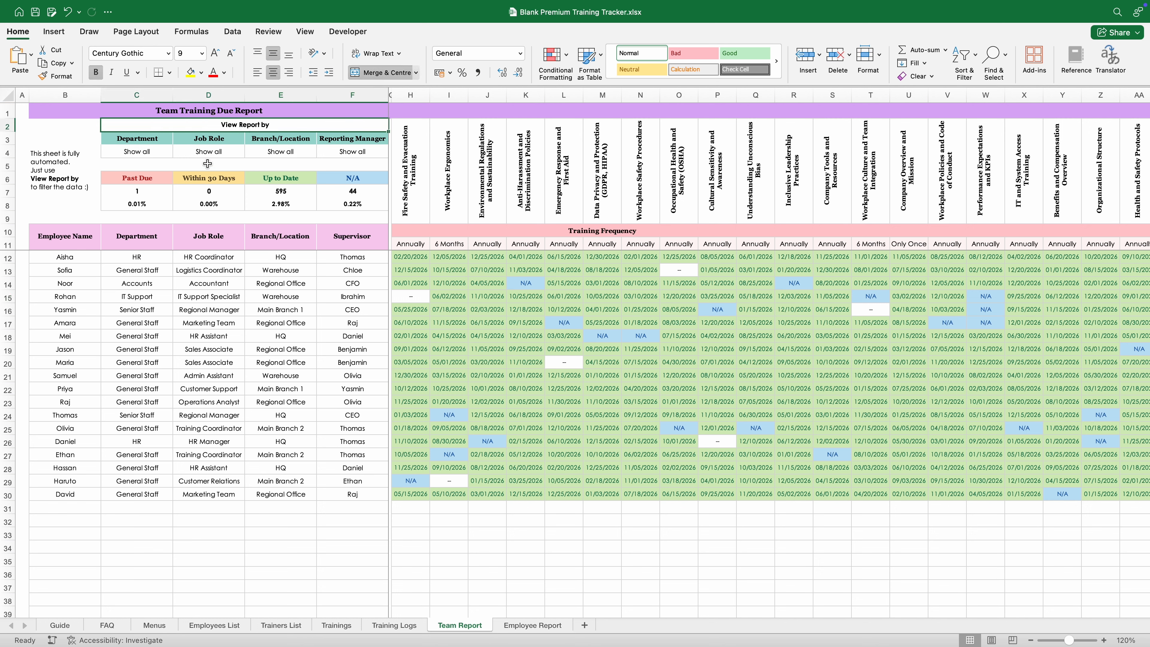
click(158, 142)
click(217, 141)
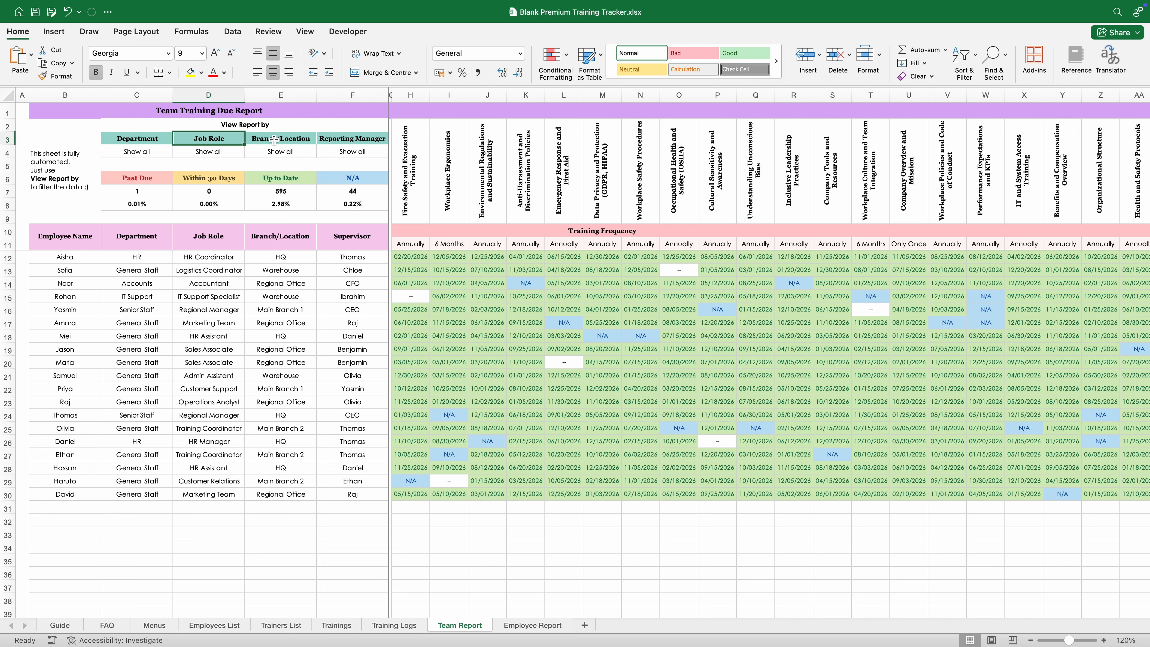
click(274, 139)
click(330, 139)
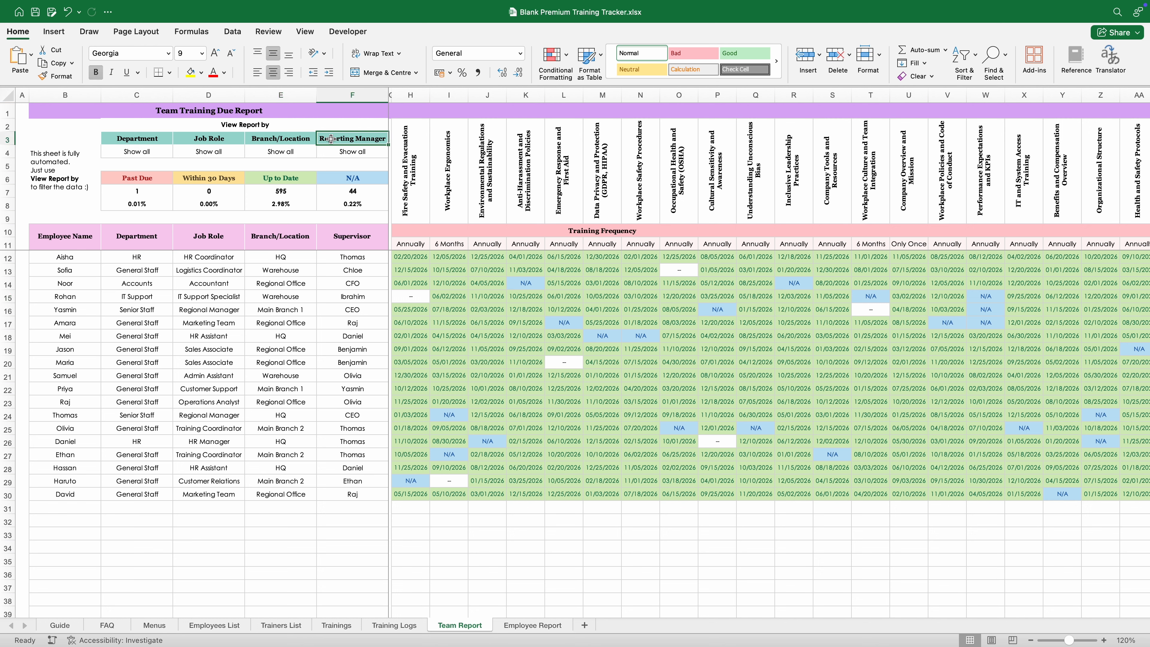
Step: Filter the Team Report to the HR Coordinator job role, then reset it to Show all
click(154, 152)
click(178, 153)
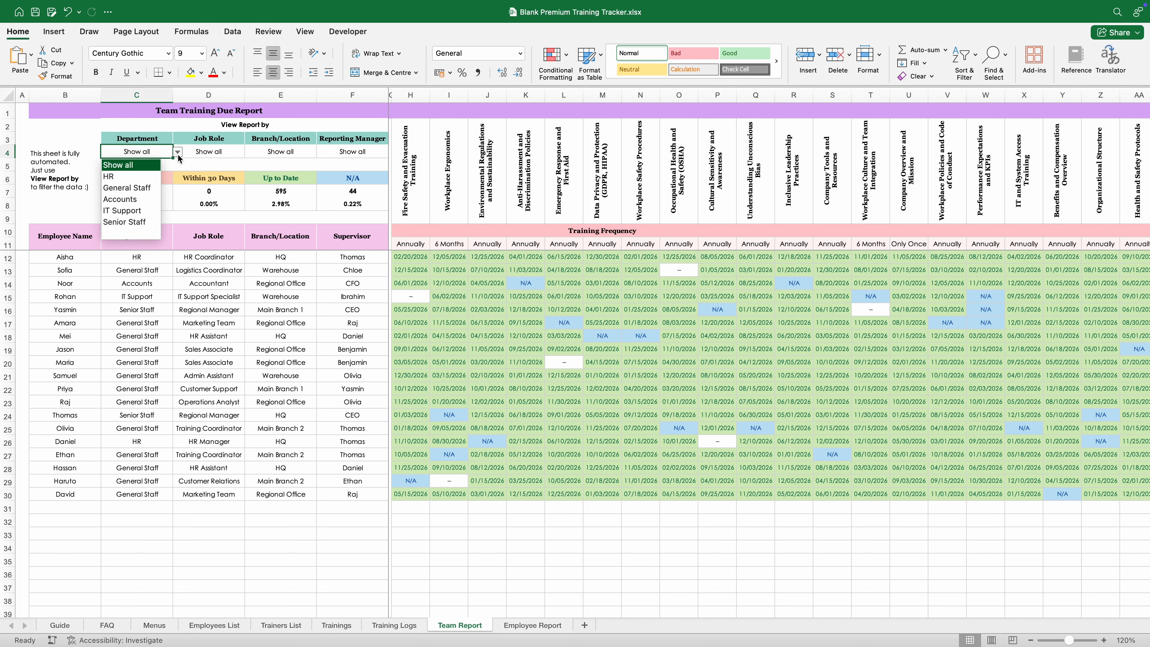
click(219, 156)
click(234, 152)
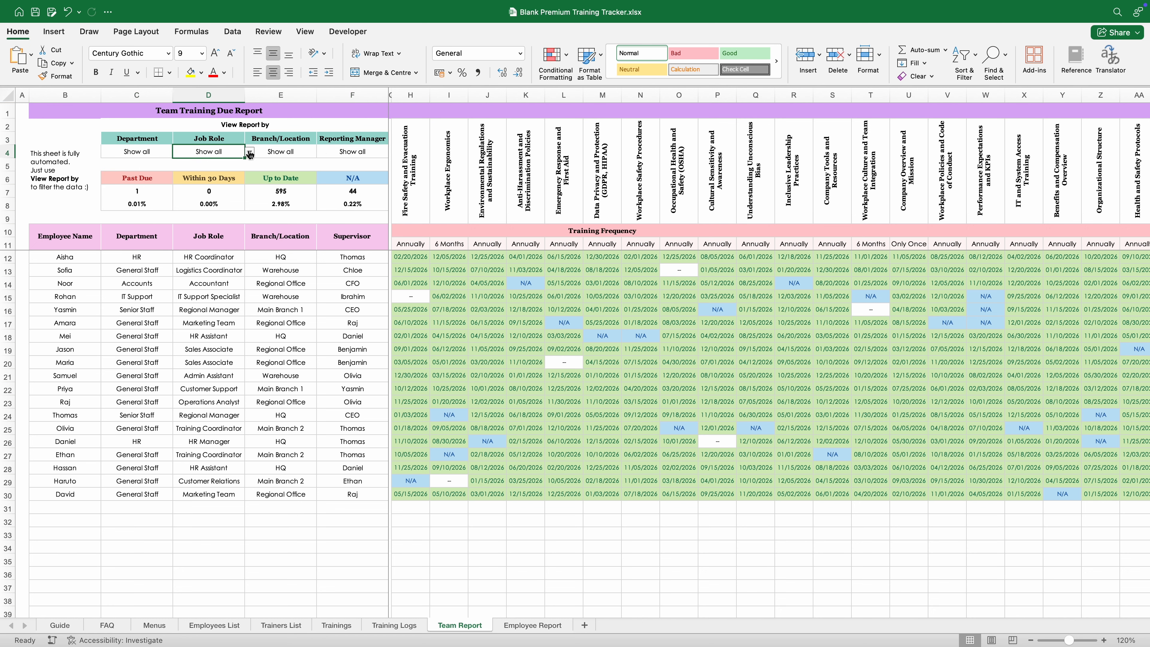
click(249, 152)
click(213, 188)
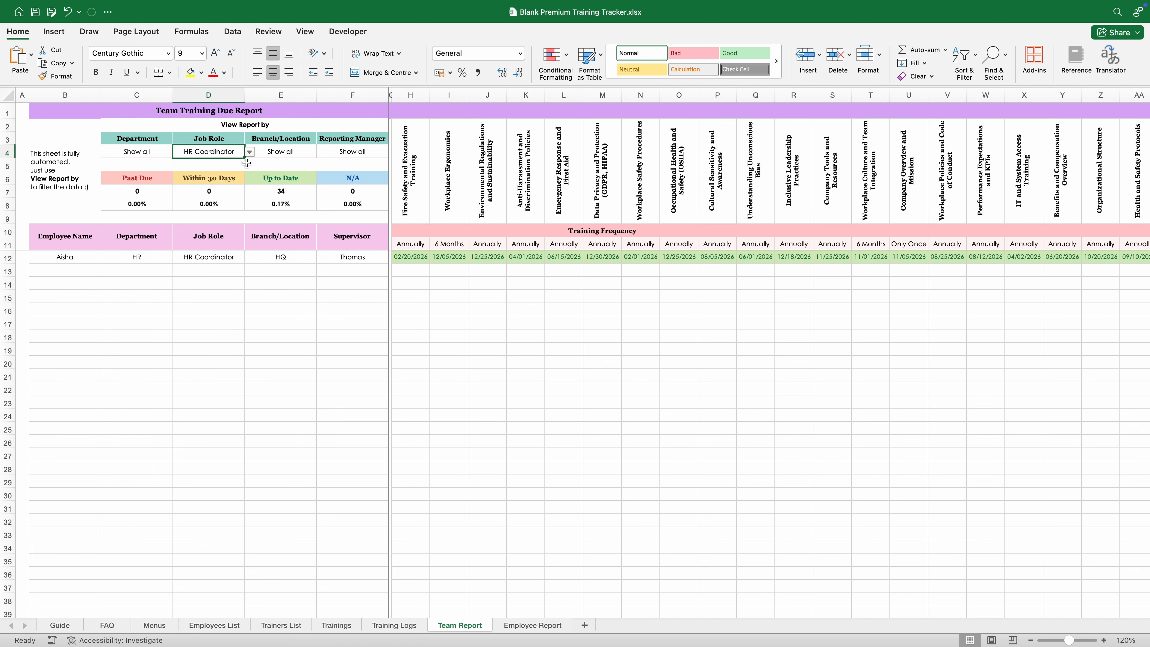
click(249, 152)
click(219, 168)
Step: Try branch, CFO reporting manager and Accounts department filters, resetting each to Show all
click(321, 152)
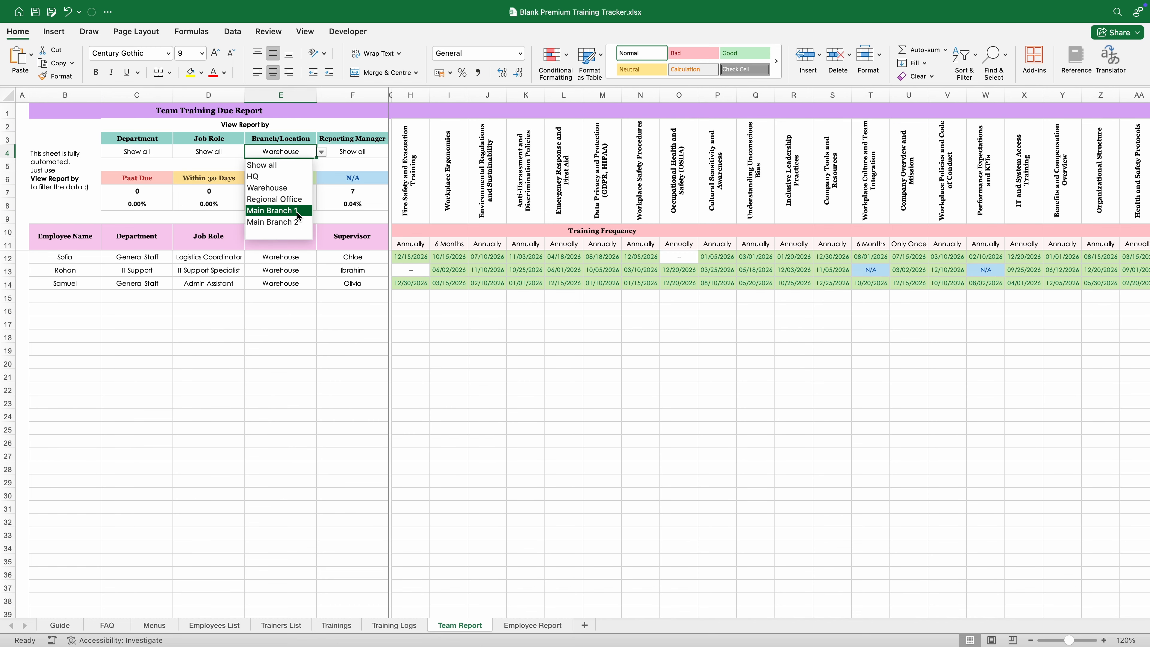
click(281, 165)
click(393, 152)
click(333, 176)
click(393, 152)
click(353, 200)
click(393, 152)
click(333, 165)
click(177, 152)
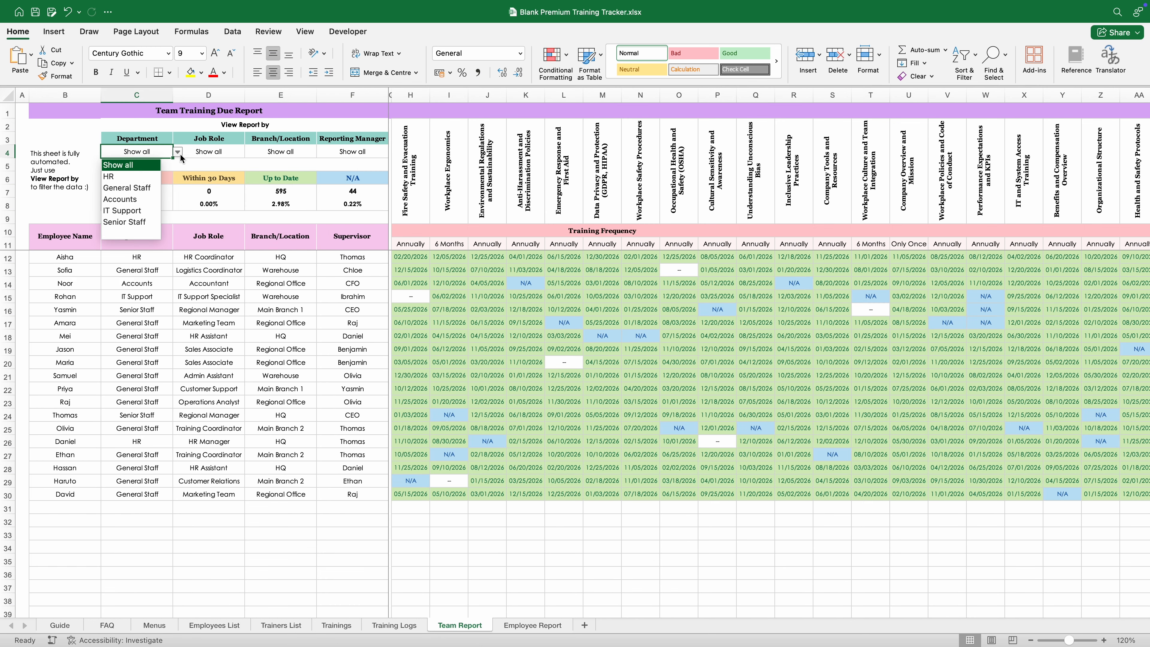
click(127, 187)
click(178, 152)
click(120, 199)
click(178, 152)
click(118, 165)
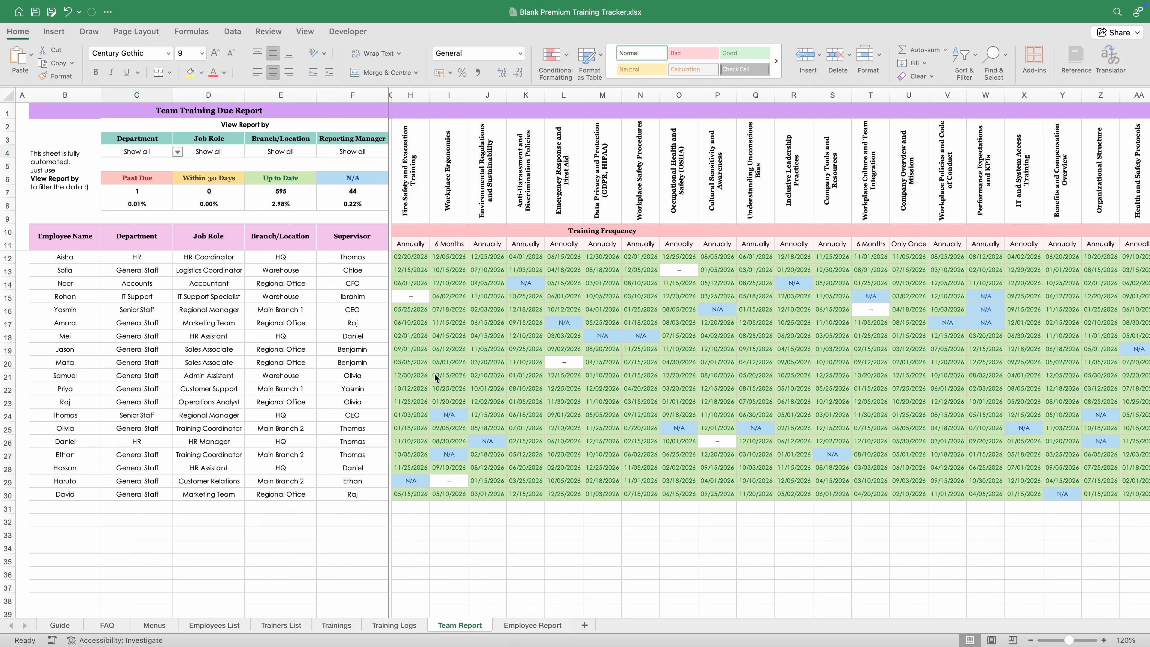
click(563, 361)
Step: Inspect the dash due dates in O13 and I29 and cross-check them against the Training Logs sheet
click(692, 268)
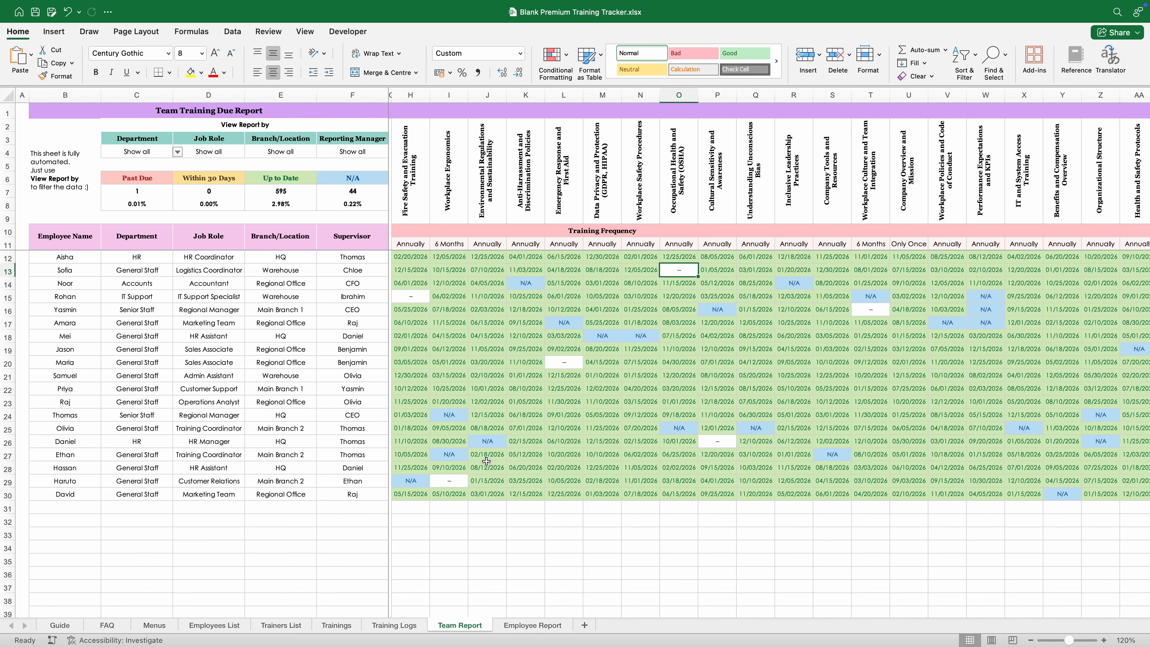
click(454, 480)
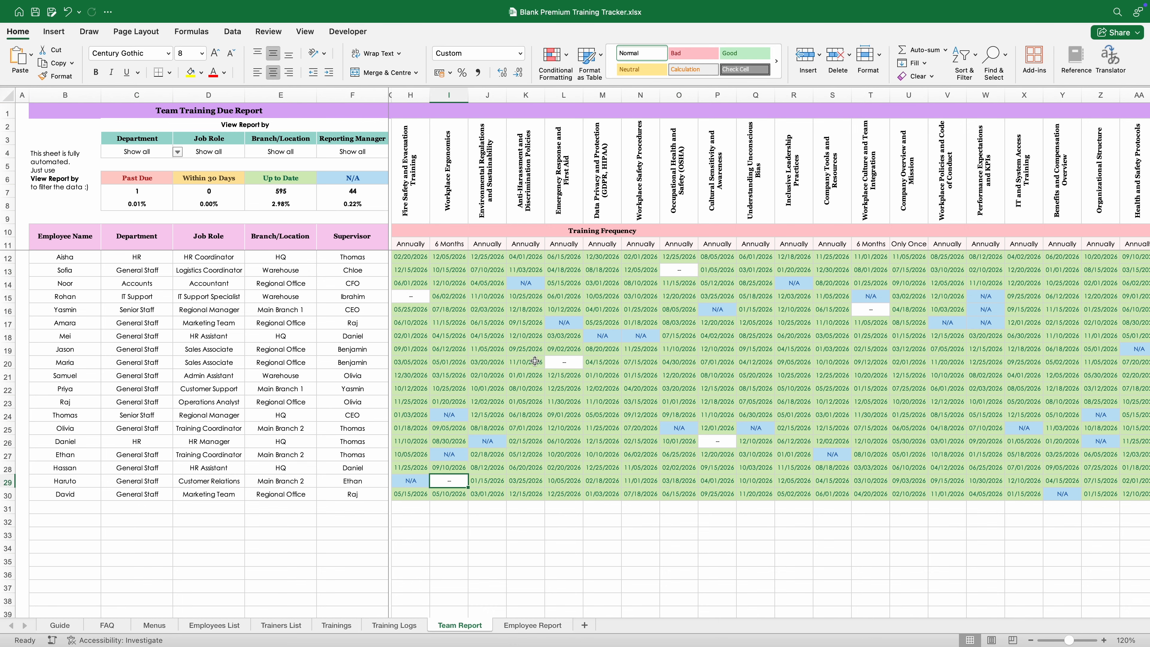
click(400, 625)
click(459, 625)
Step: Examine the column H training header and the dash due dates in H15 and L20
click(402, 207)
click(404, 296)
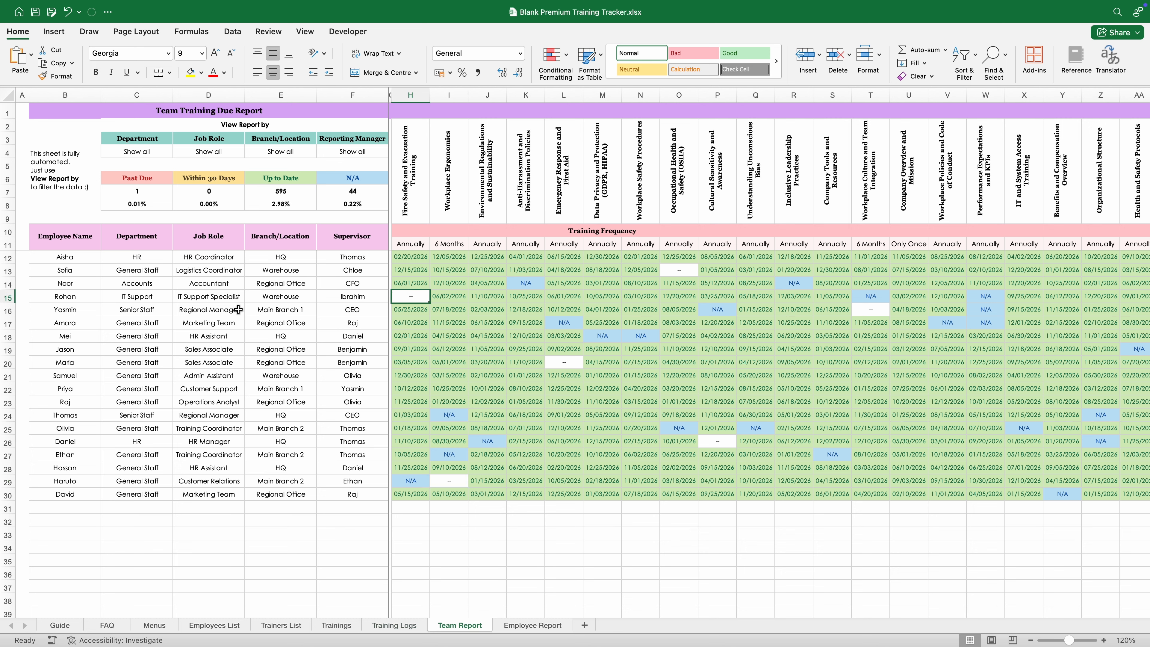
click(68, 297)
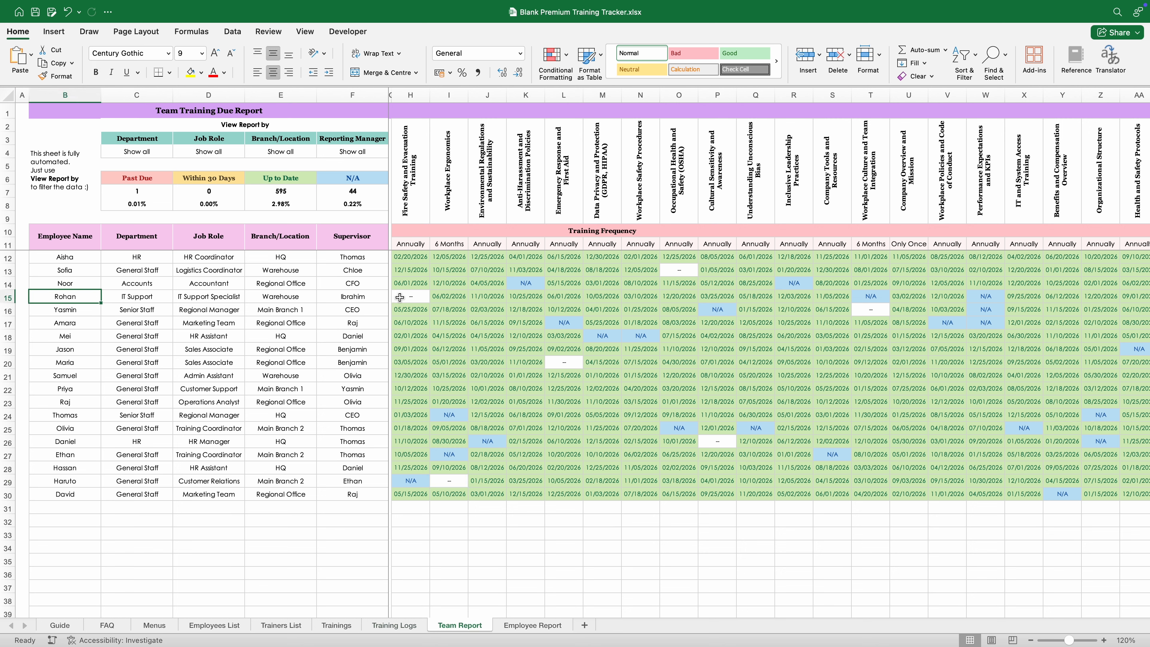
click(404, 157)
click(416, 297)
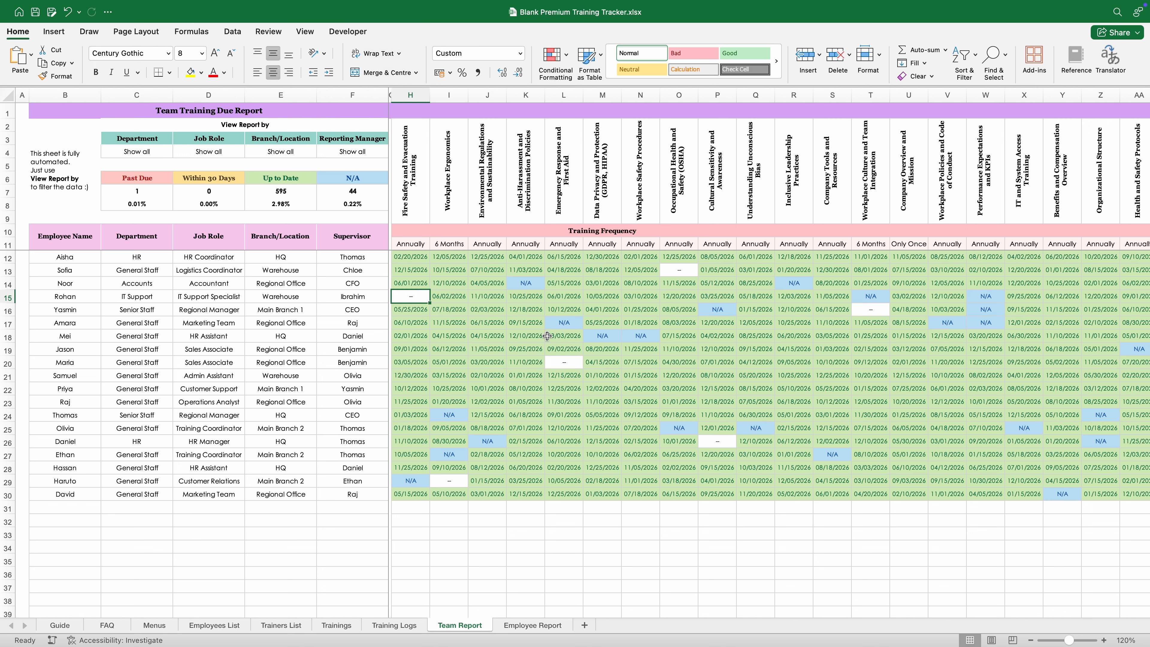
click(553, 362)
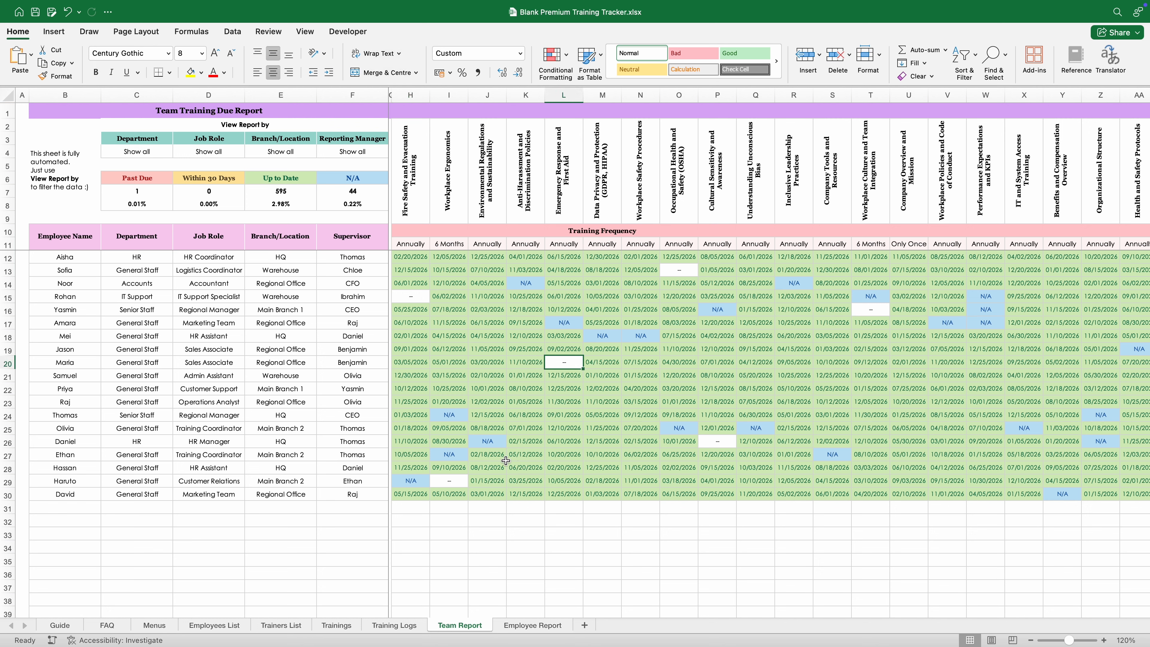
Step: Review the remaining dashes in I29, P26, O13 and T16, then move to the Employee Report sheet
click(458, 480)
click(729, 439)
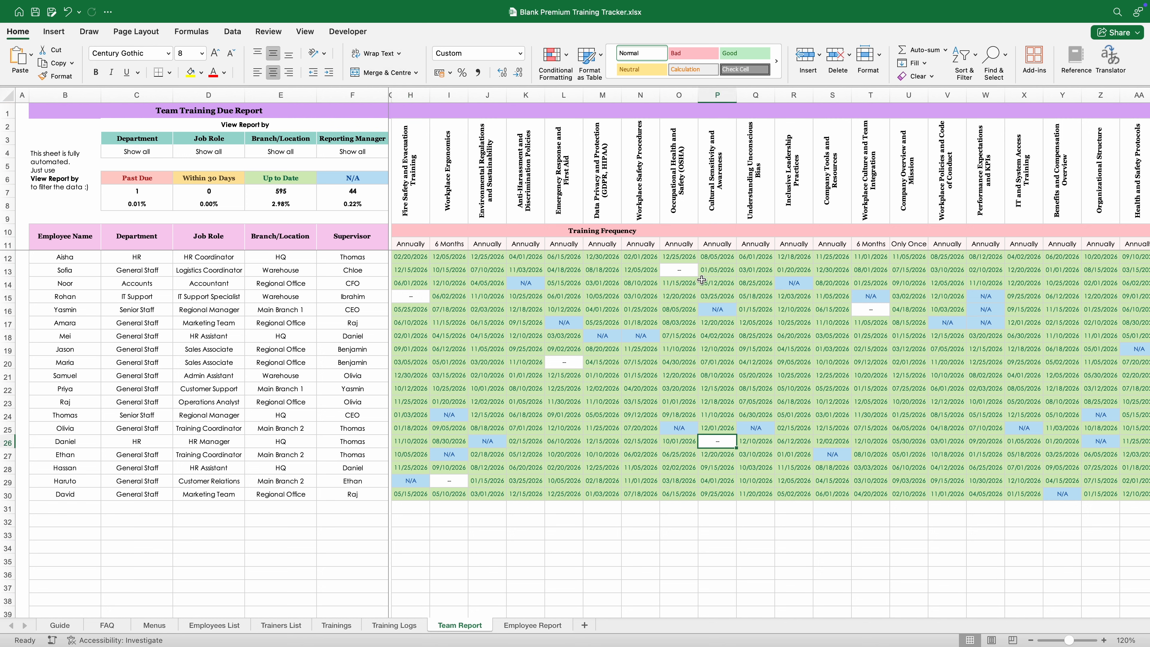
click(683, 268)
click(863, 312)
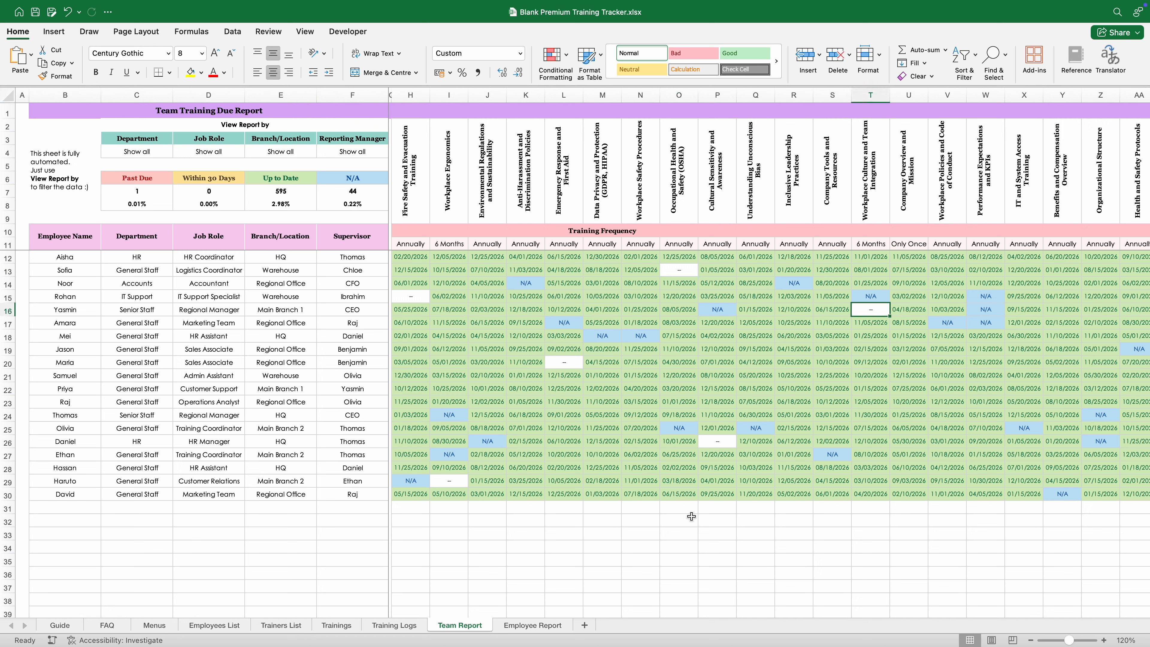
click(637, 534)
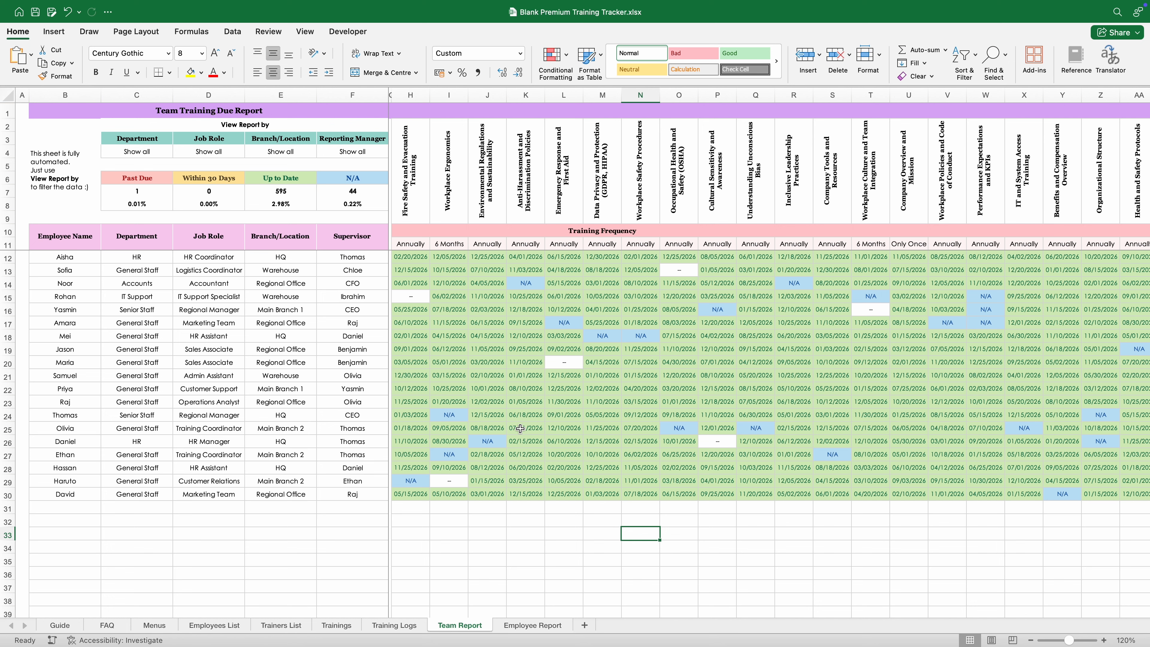
click(507, 624)
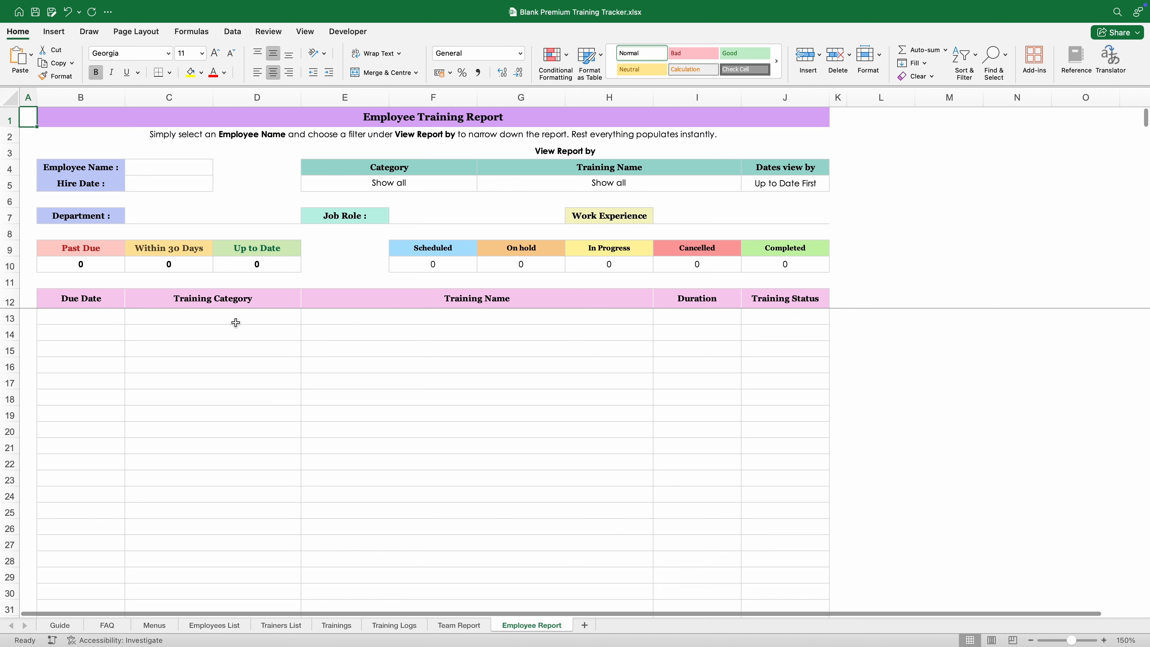
Step: Cycle through several employees in the Employee Name dropdown in C4
click(197, 166)
click(218, 169)
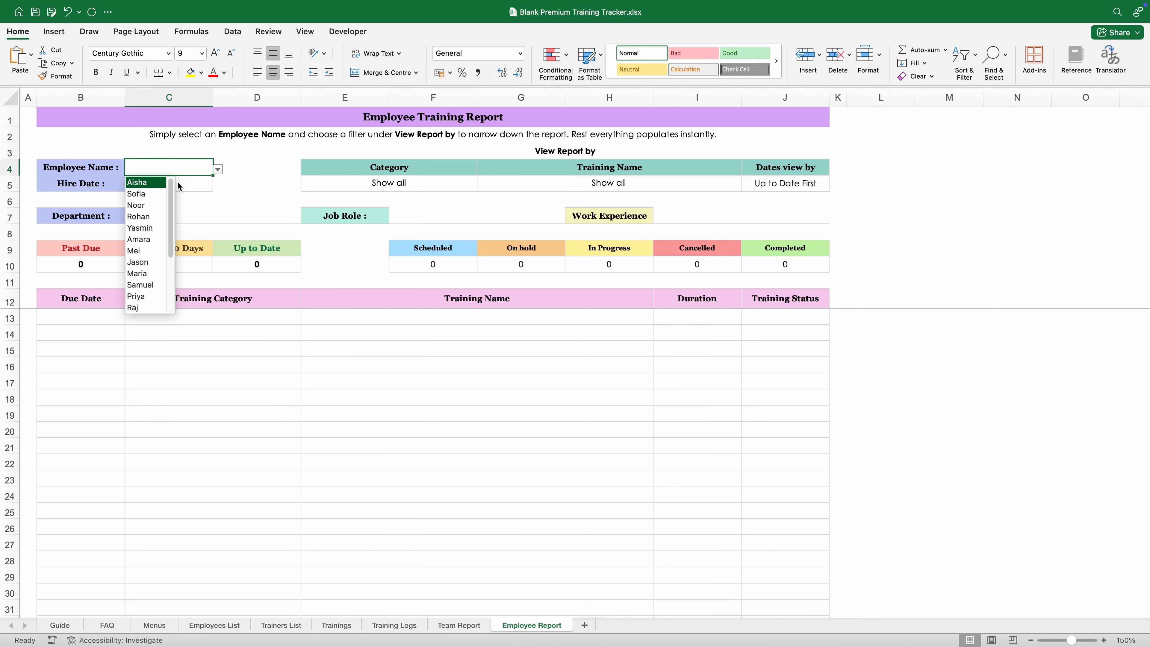
key(Return)
click(218, 170)
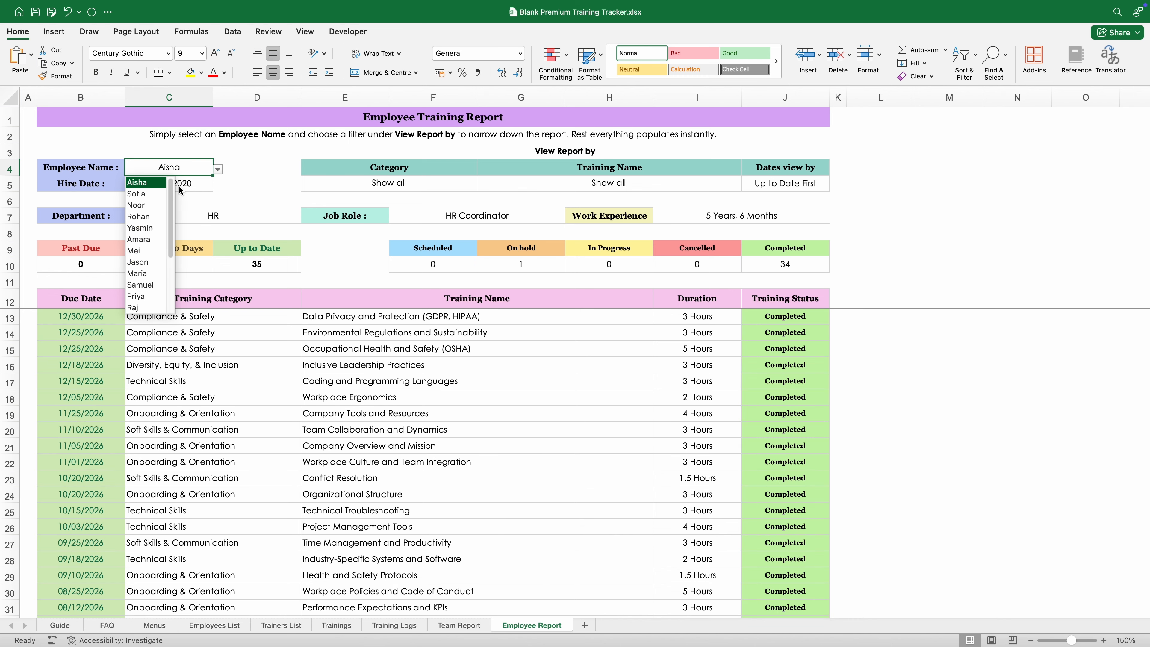
key(Return)
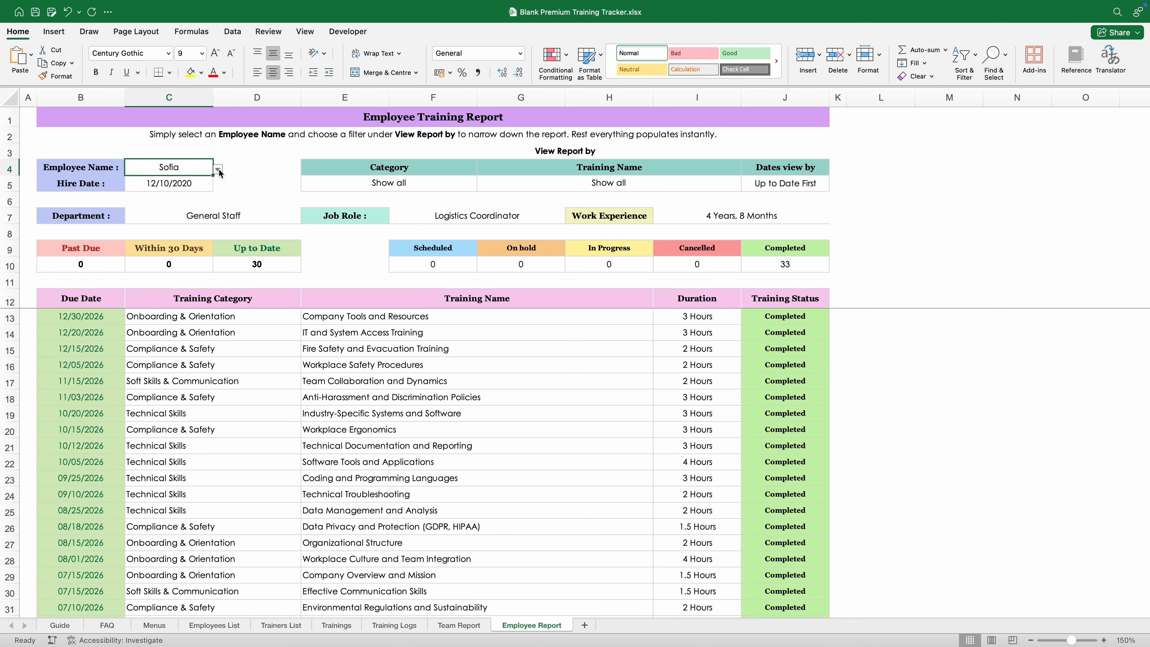
click(218, 168)
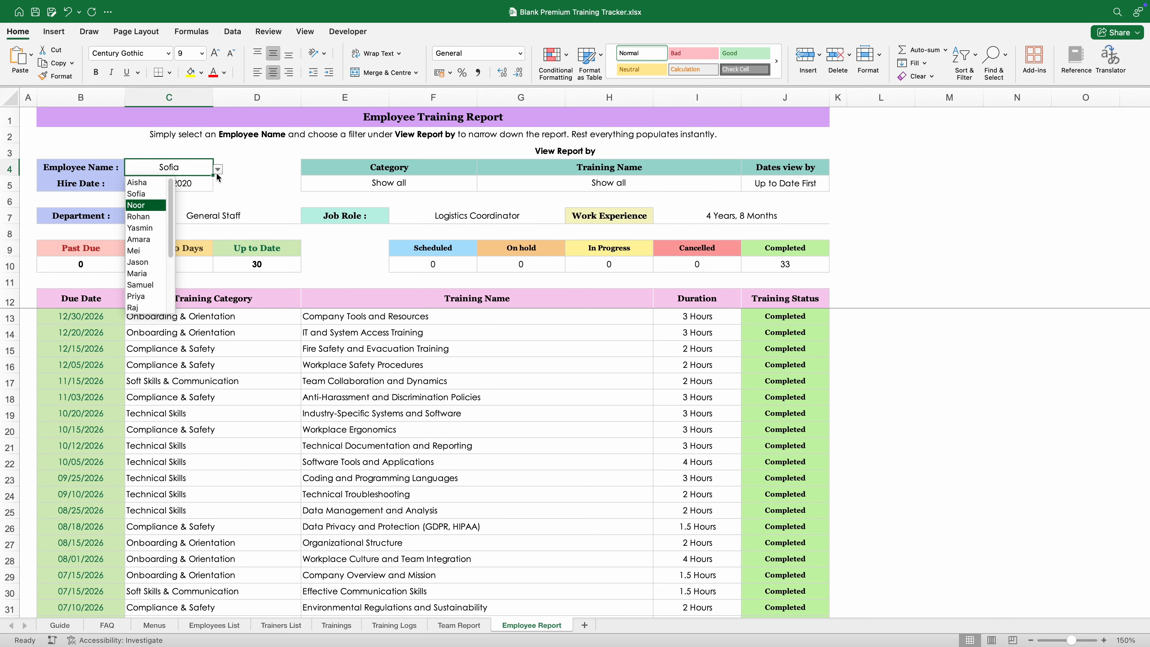
key(Return)
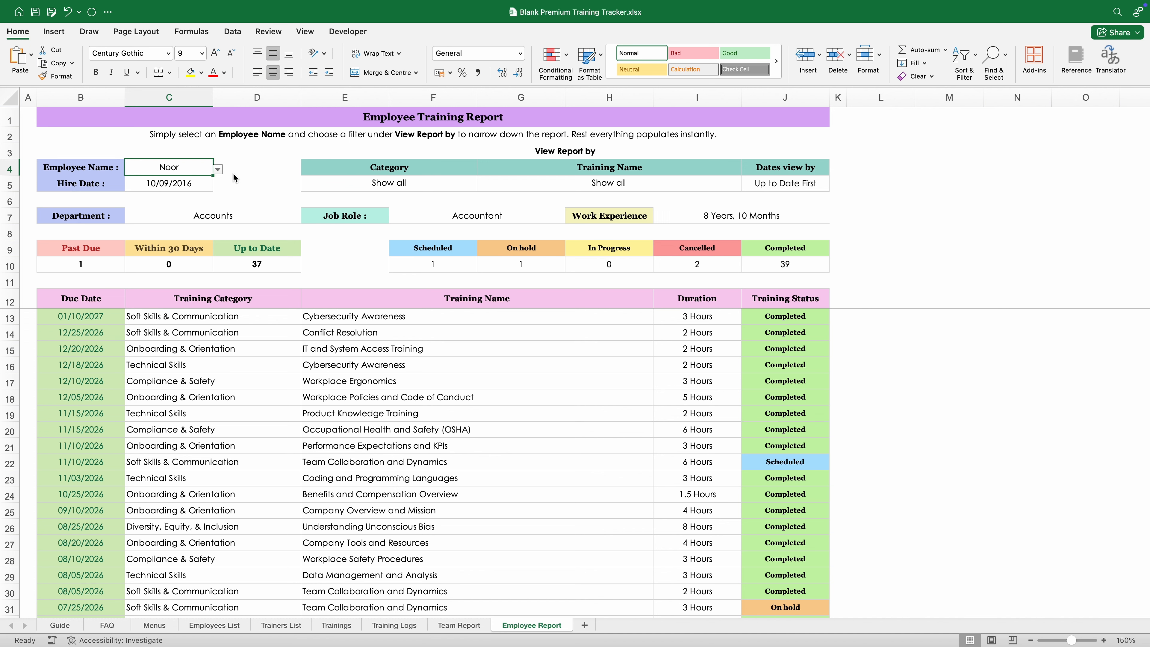
click(218, 169)
key(Return)
Step: Try the Compliance & Safety, DEI and Onboarding category filters, then reset Category to Show all
click(470, 184)
click(482, 185)
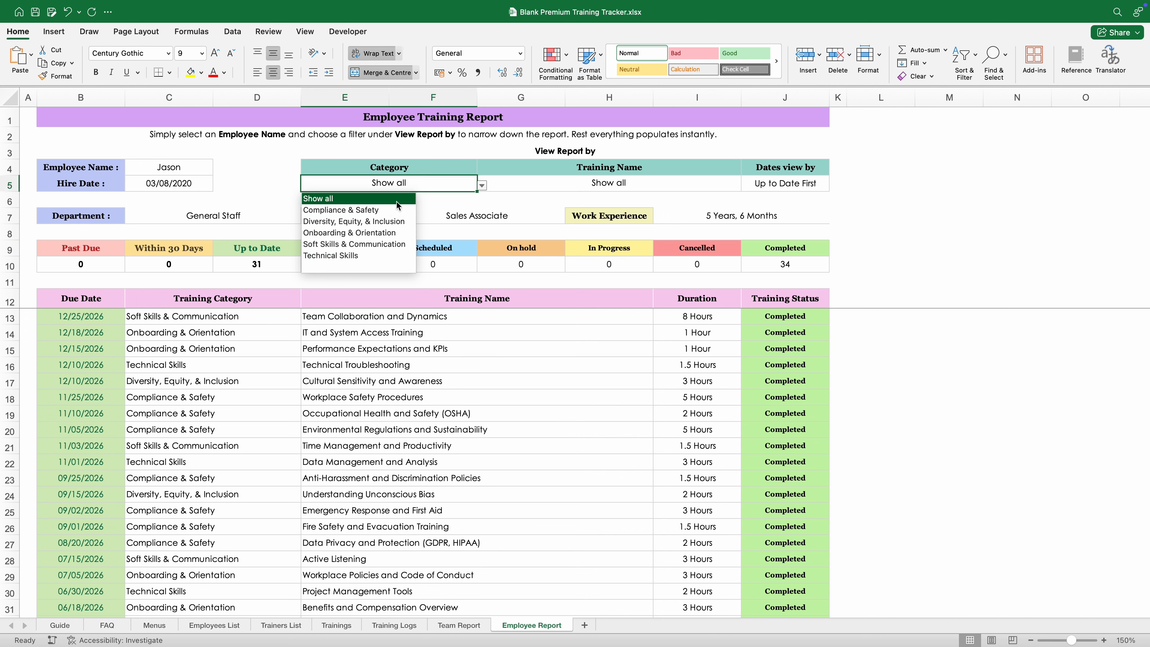
click(340, 210)
click(482, 186)
key(Down)
key(Down)
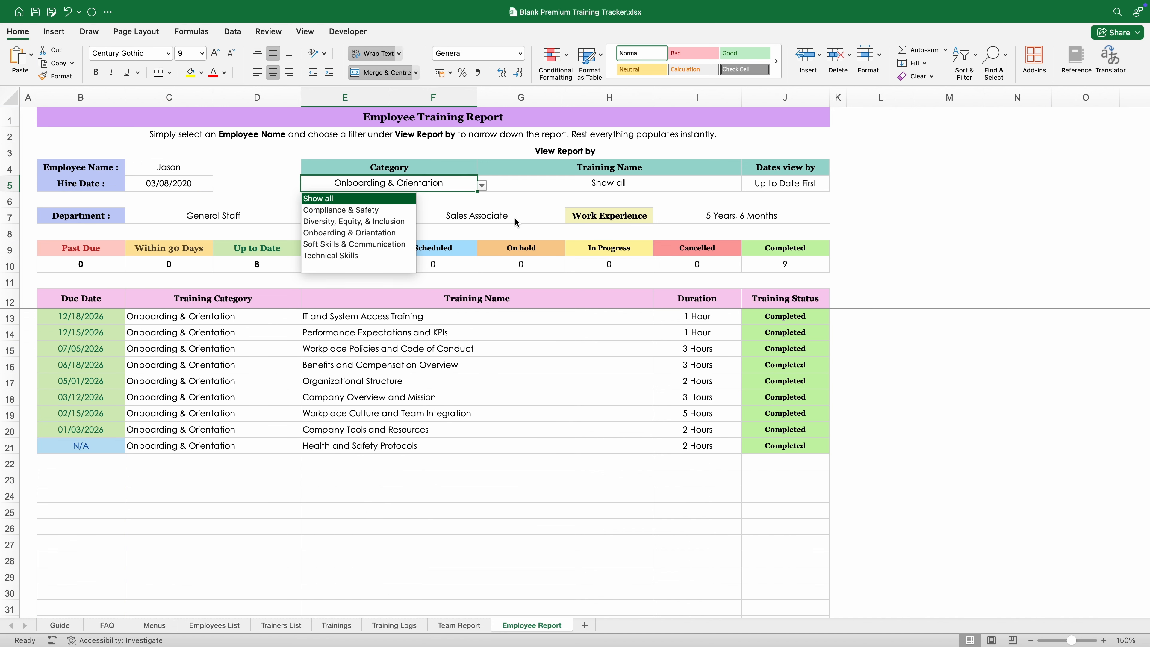
key(Return)
Step: Check the date ordering options but keep Up to Date First
click(834, 185)
key(Down)
key(Escape)
key(Left)
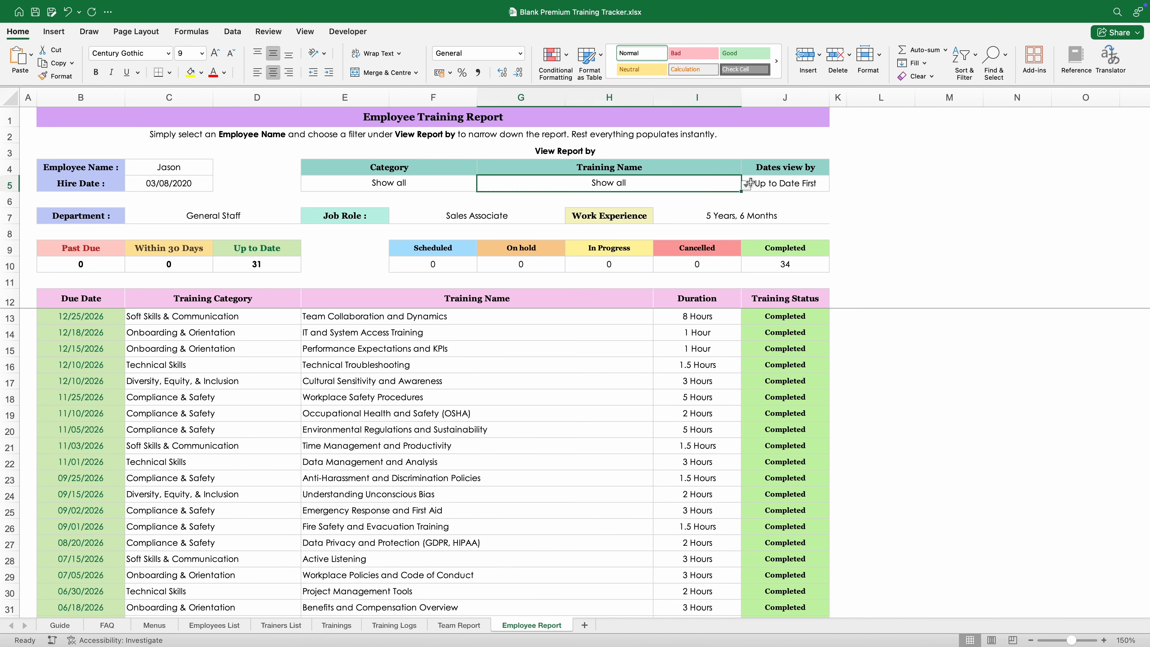
Step: Filter Training Name to Data Management and Analysis, then Company Tools and Resources, then back to Show all
click(745, 185)
click(575, 233)
click(577, 201)
click(565, 269)
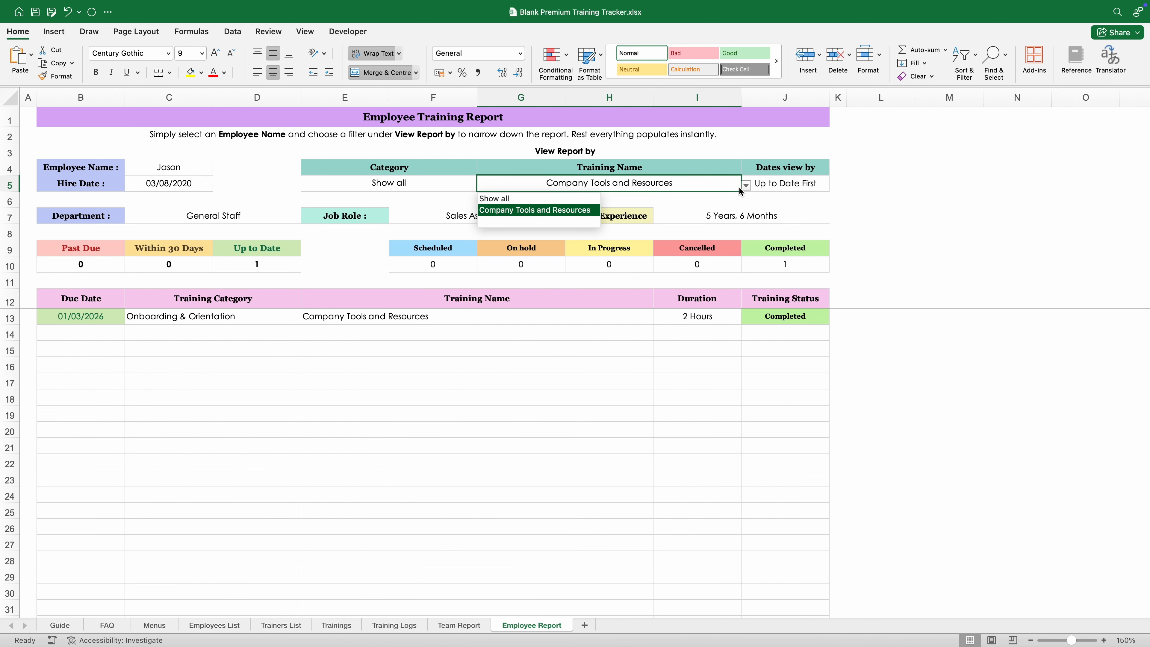
click(494, 199)
Step: Pick a final employee from the name list and return the selection to cell A1
click(169, 167)
click(218, 169)
click(138, 297)
click(218, 170)
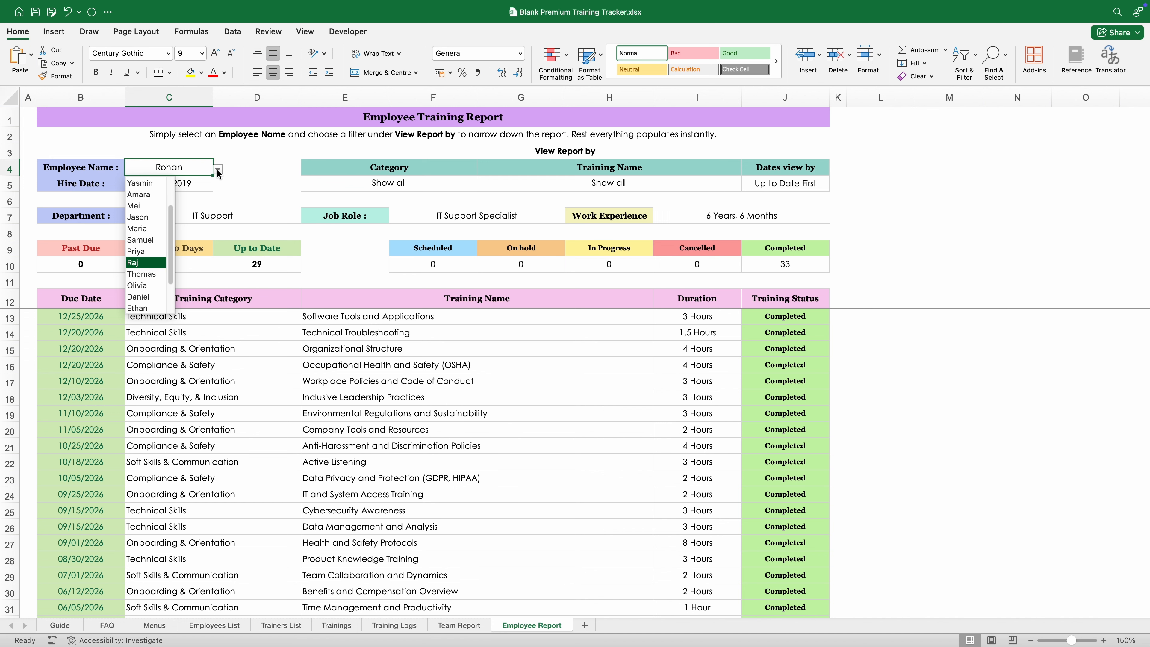
key(Return)
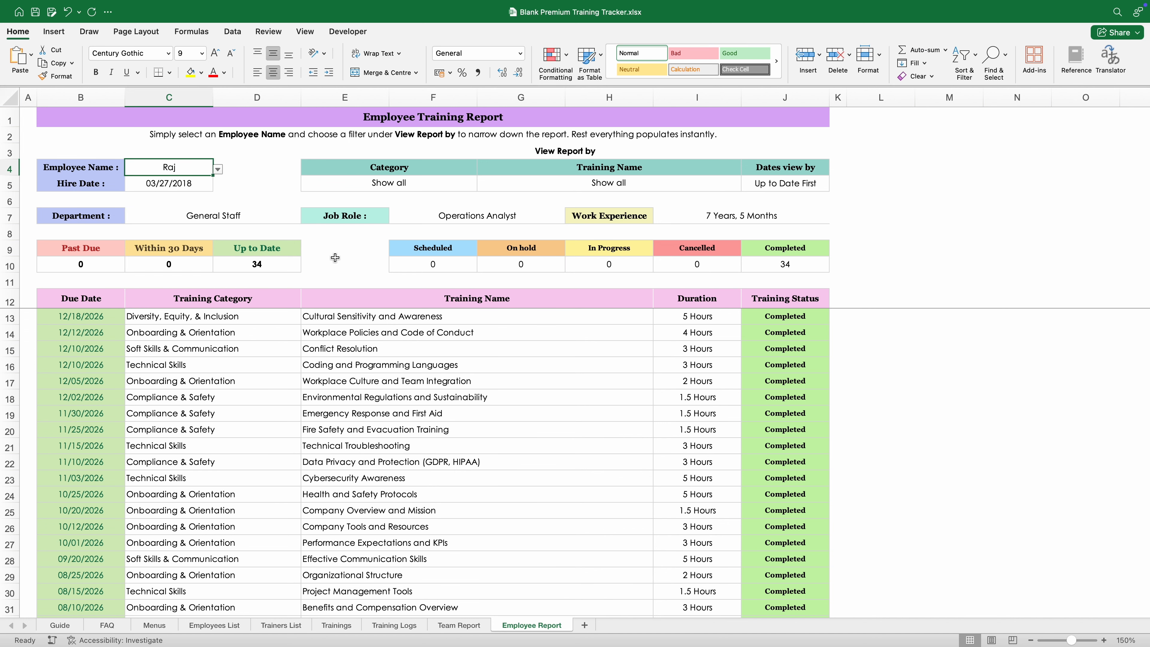
click(327, 265)
click(183, 175)
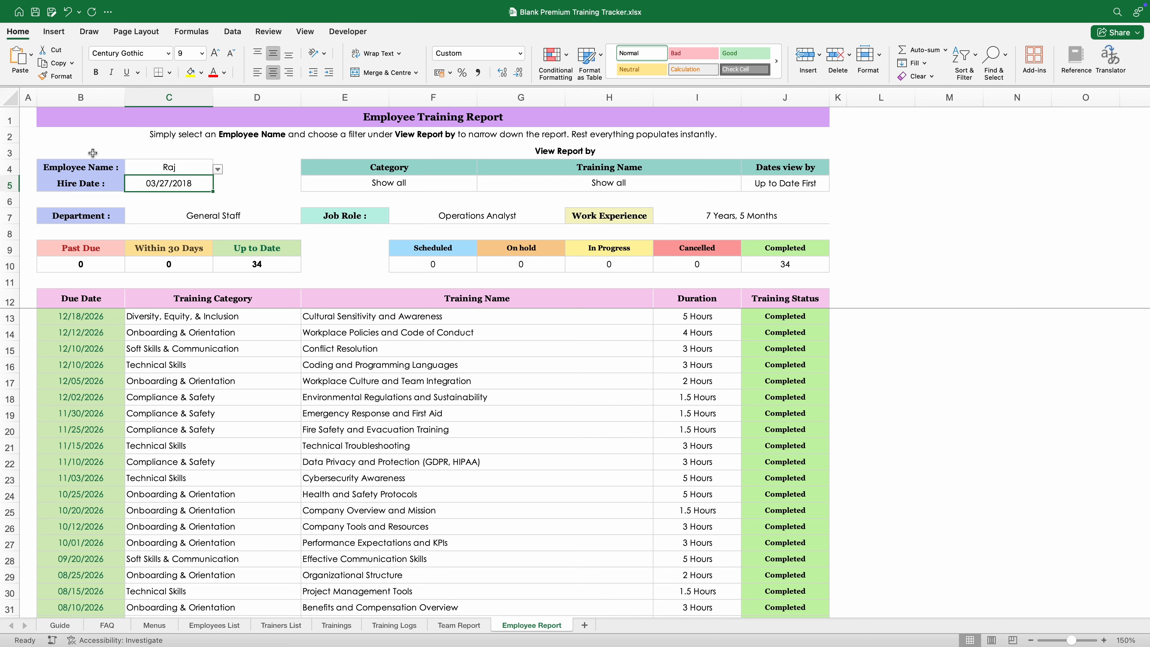
click(27, 120)
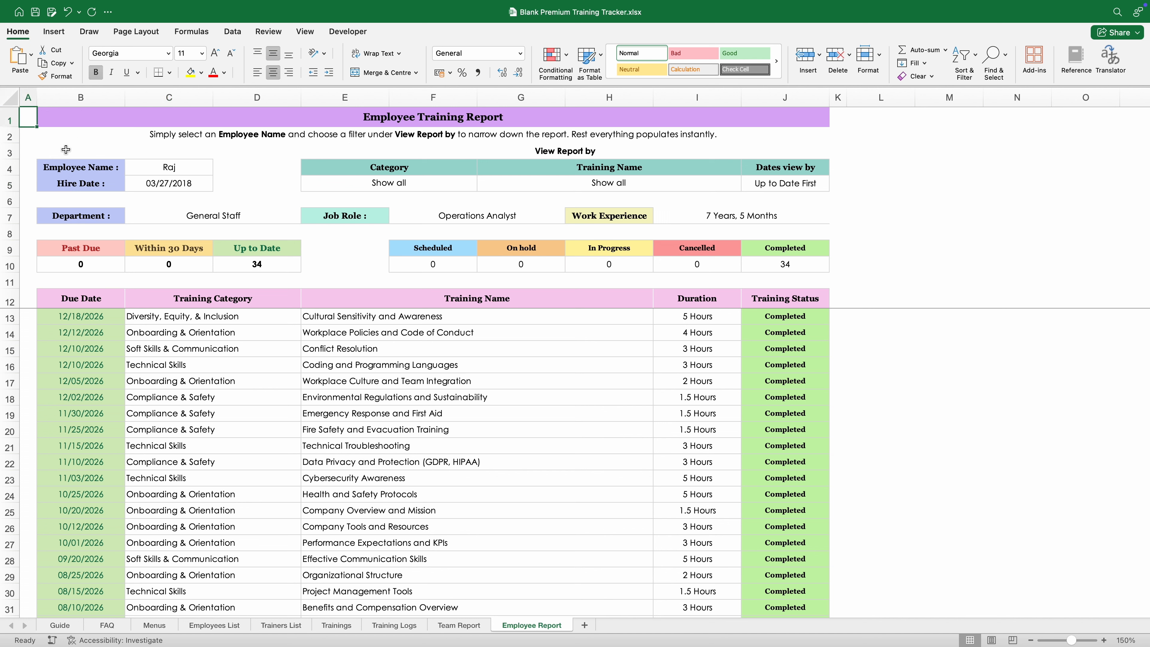